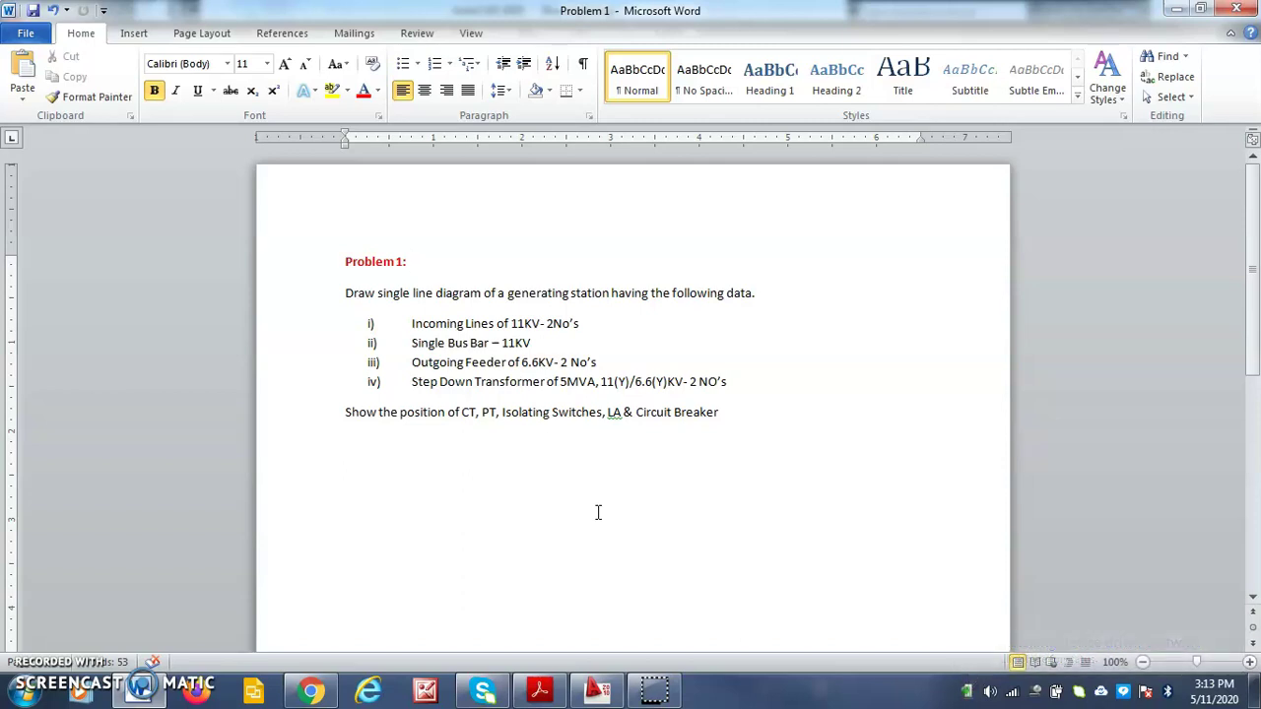
- Switch to AutoCAD's Drawing4 and choose the IS CT CB IS drawing from the SLD-2018-F folder as the block to insert
{"action": "left_click", "coordinate": [611, 690]}
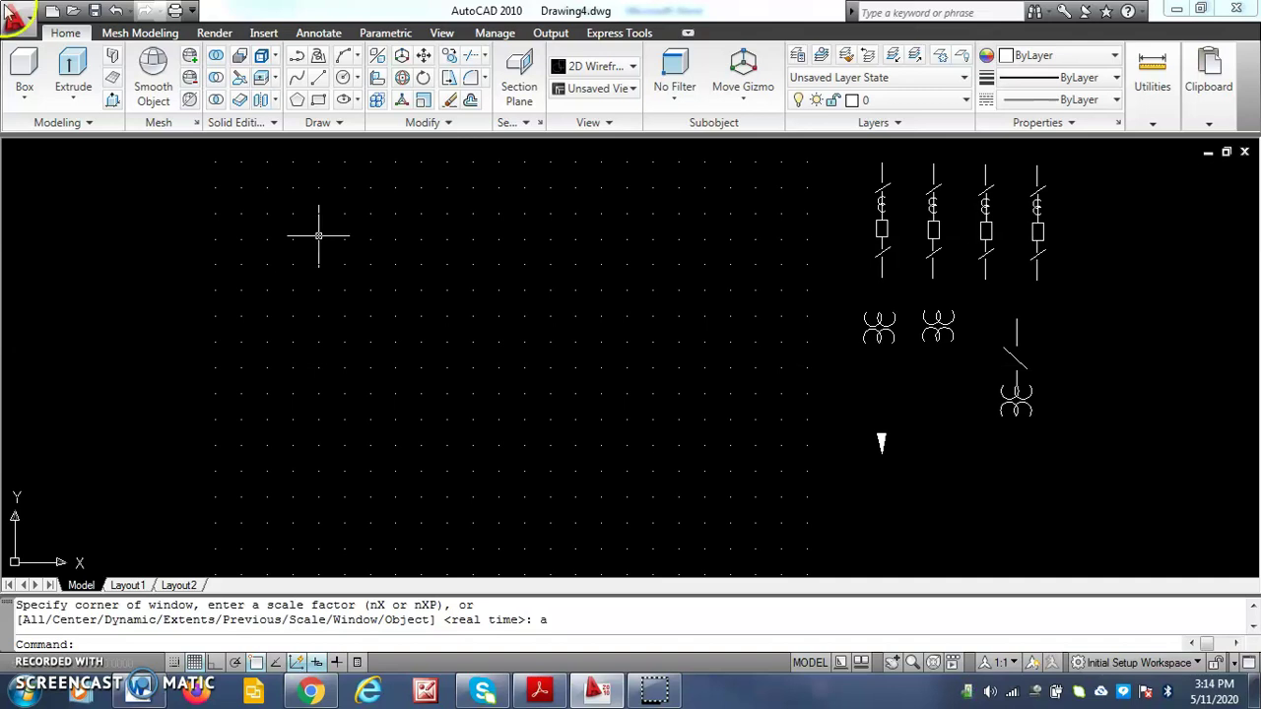
{"action": "left_click", "coordinate": [268, 32]}
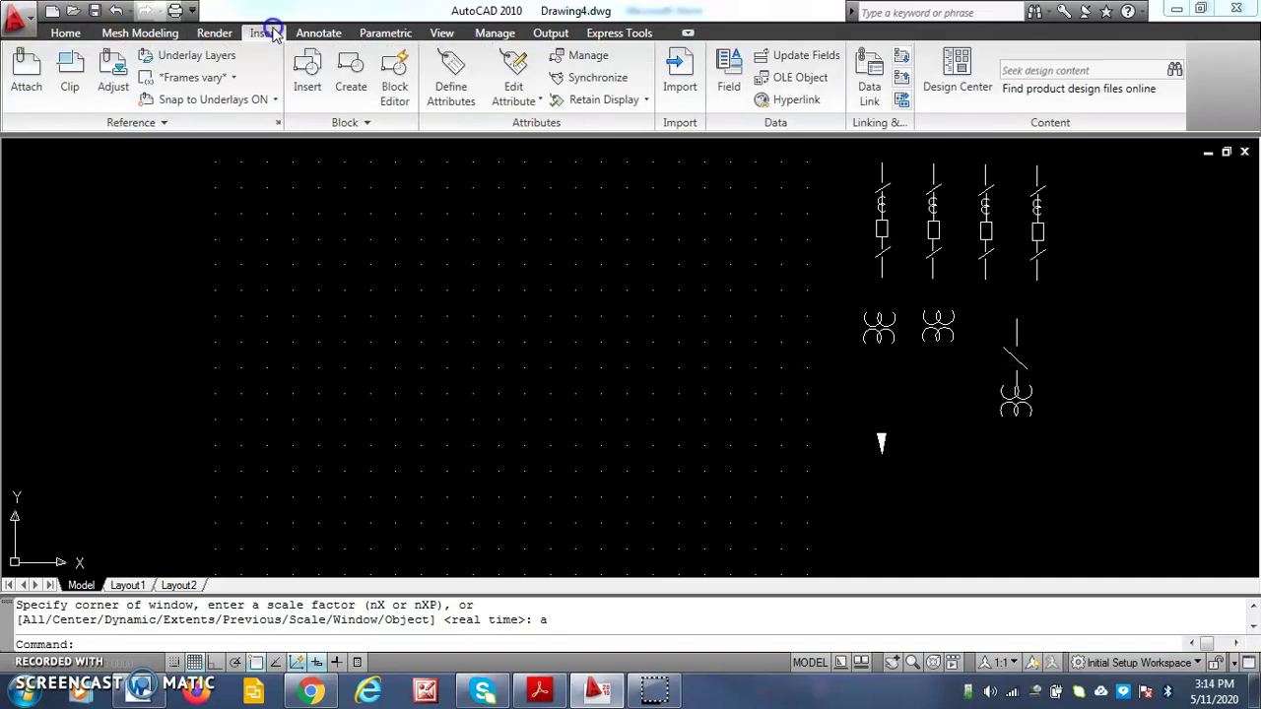
{"action": "left_click", "coordinate": [306, 74]}
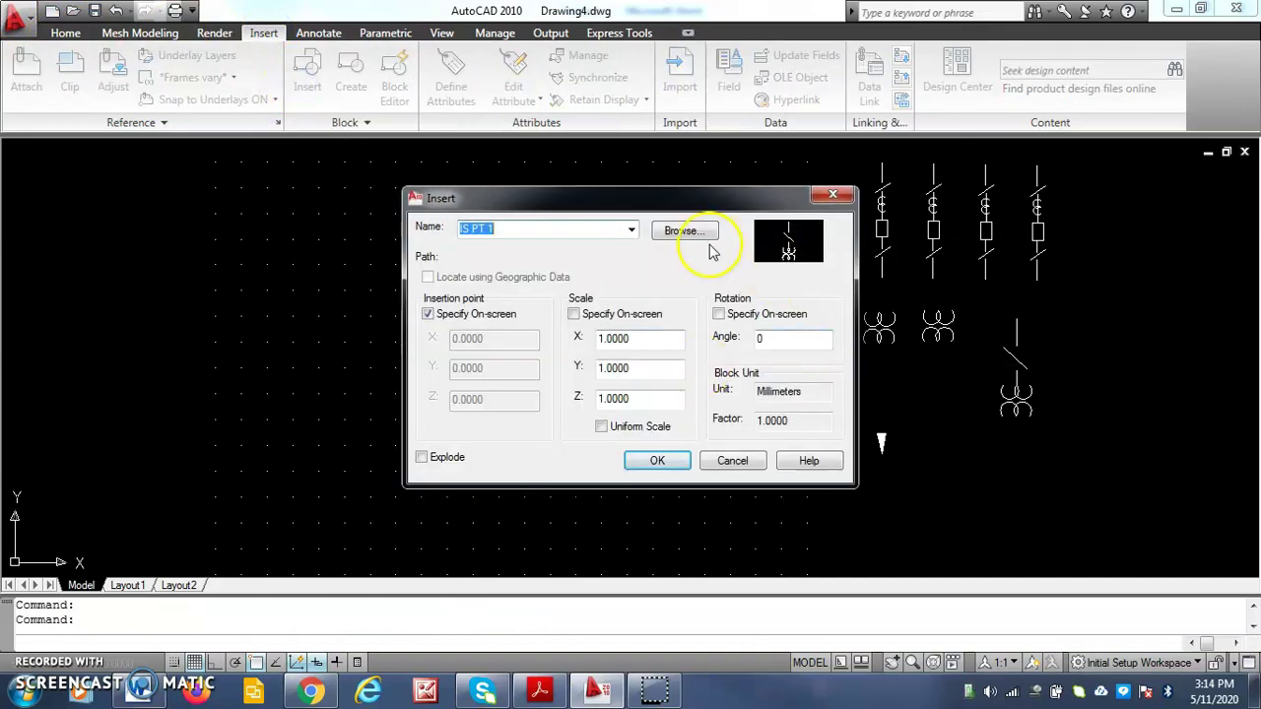
{"action": "left_click", "coordinate": [687, 230]}
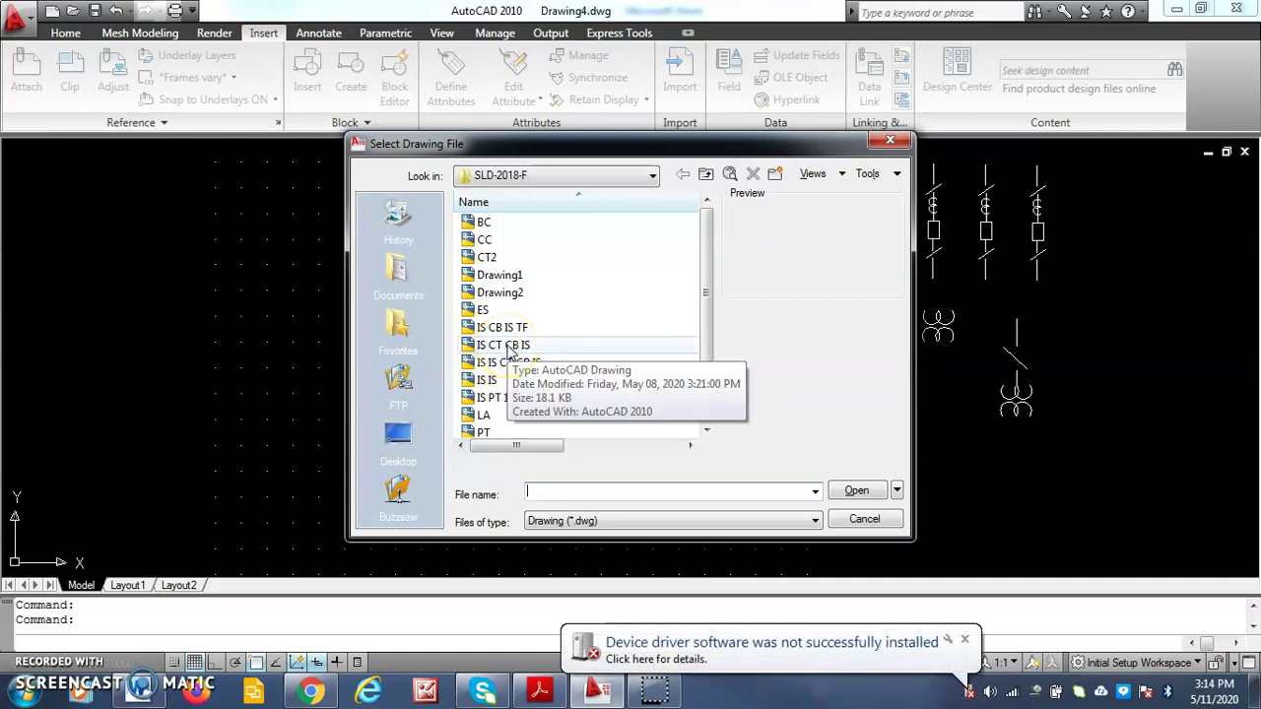
{"action": "left_click", "coordinate": [504, 346]}
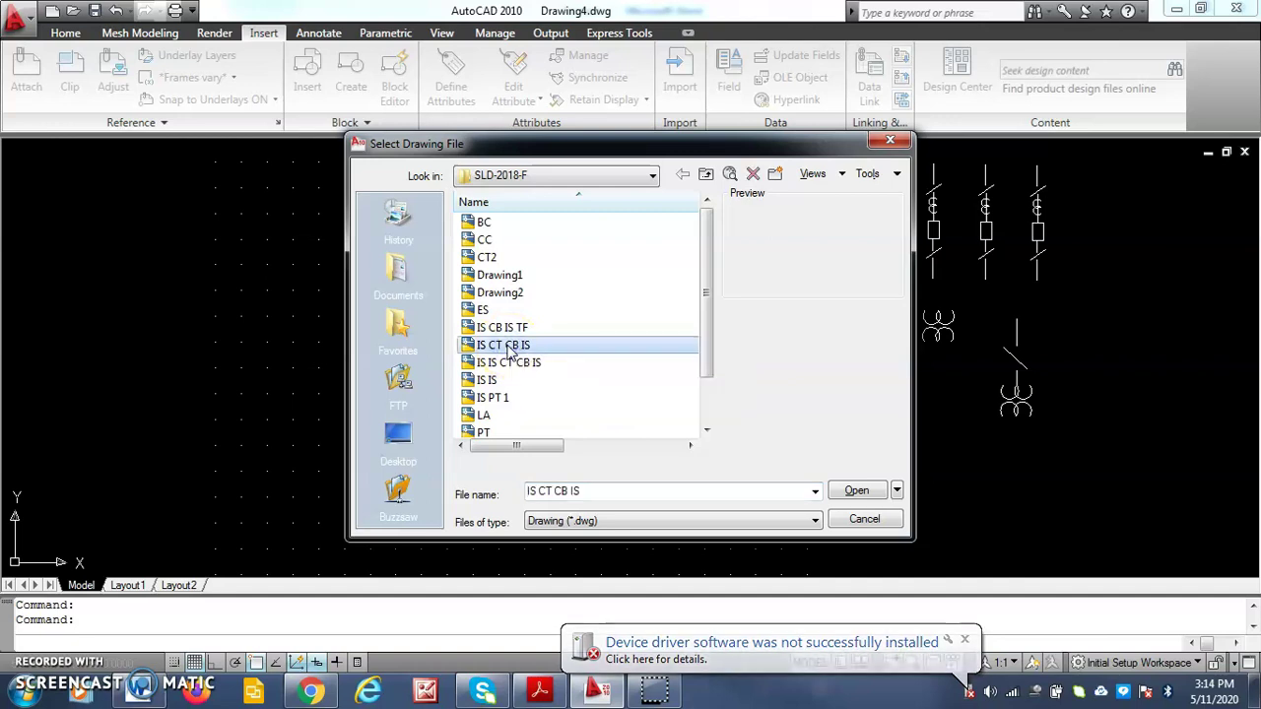
{"action": "left_click", "coordinate": [856, 490]}
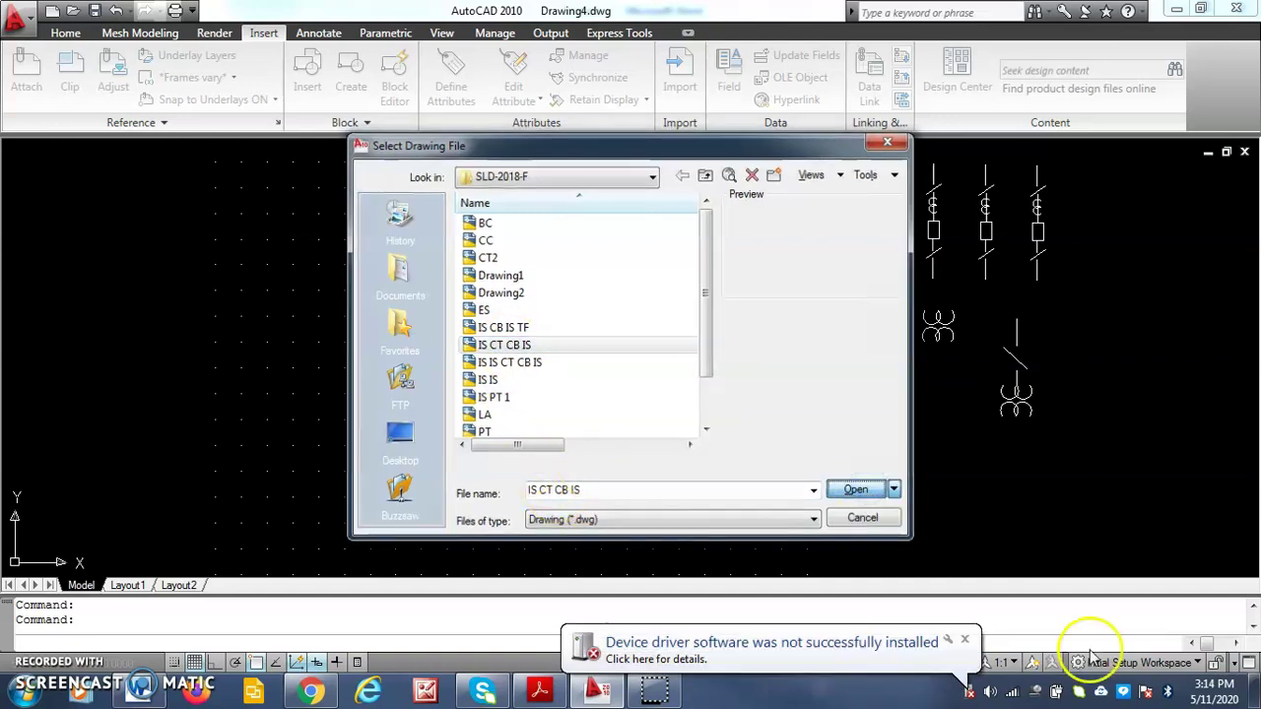
- Redefine the existing IS CT CB IS block and place a new instance in the empty grid area
{"action": "left_click", "coordinate": [657, 460]}
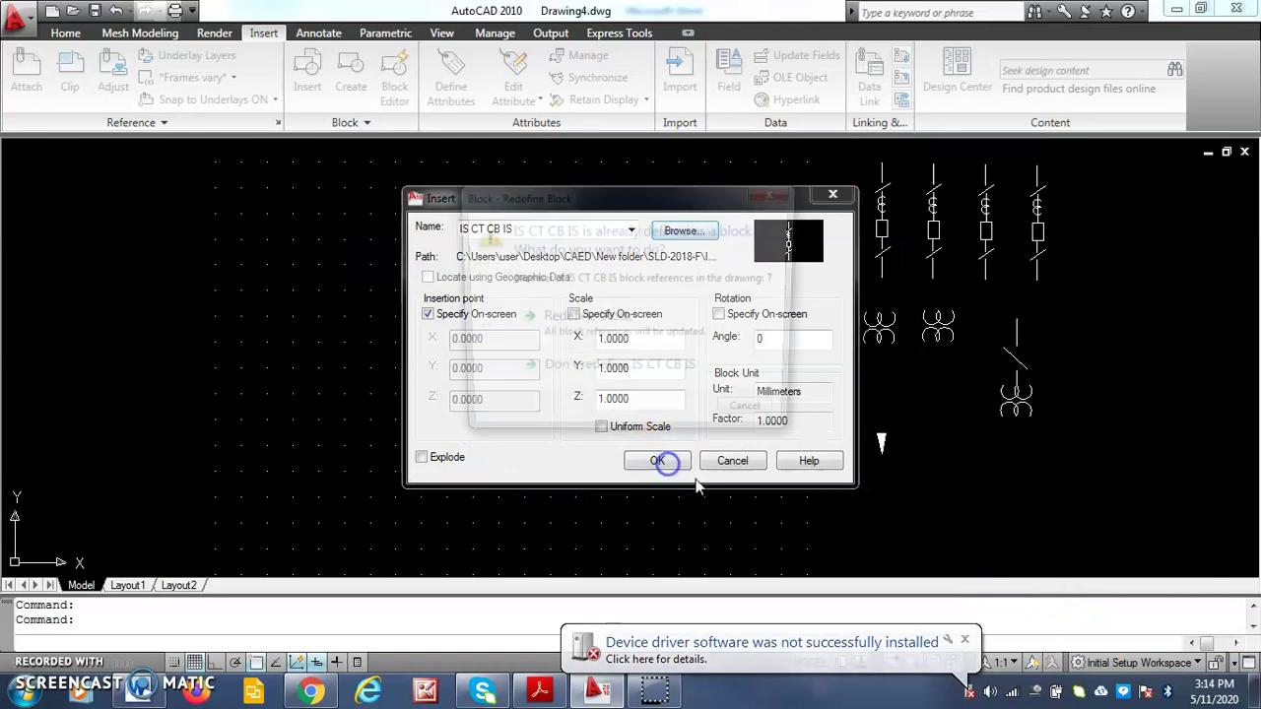
{"action": "left_click", "coordinate": [679, 324]}
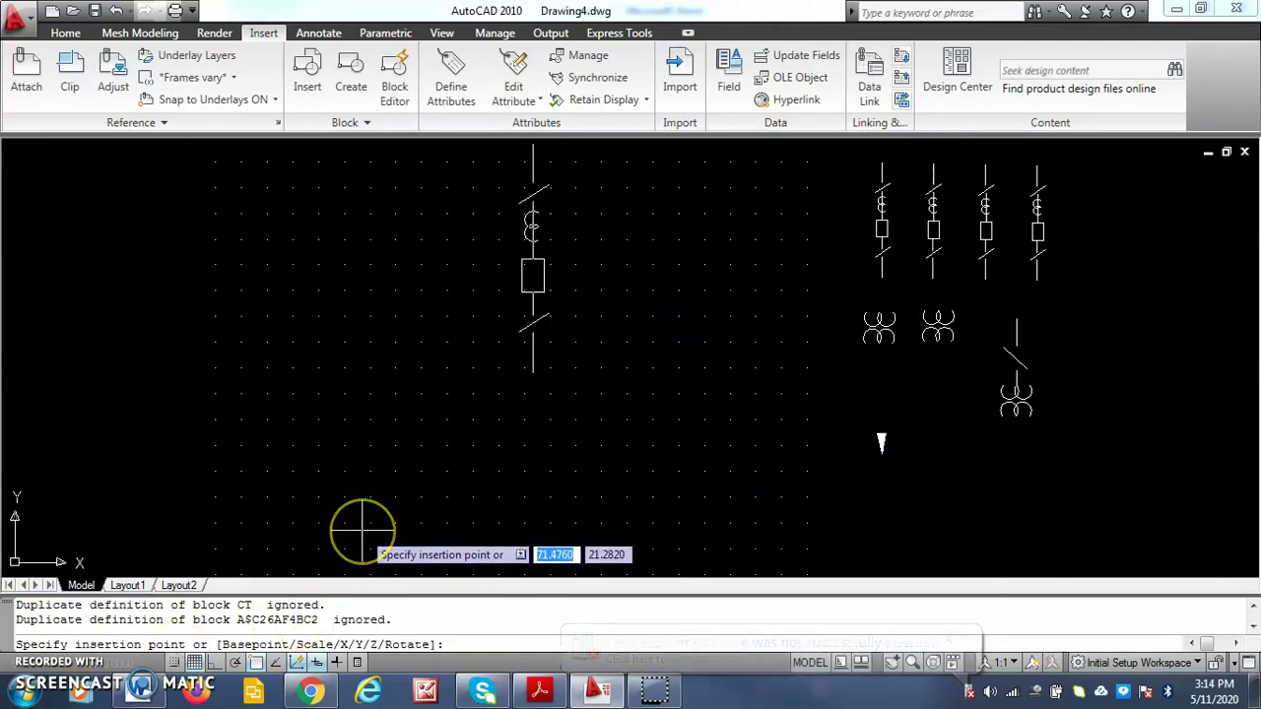
{"action": "key", "text": "Return"}
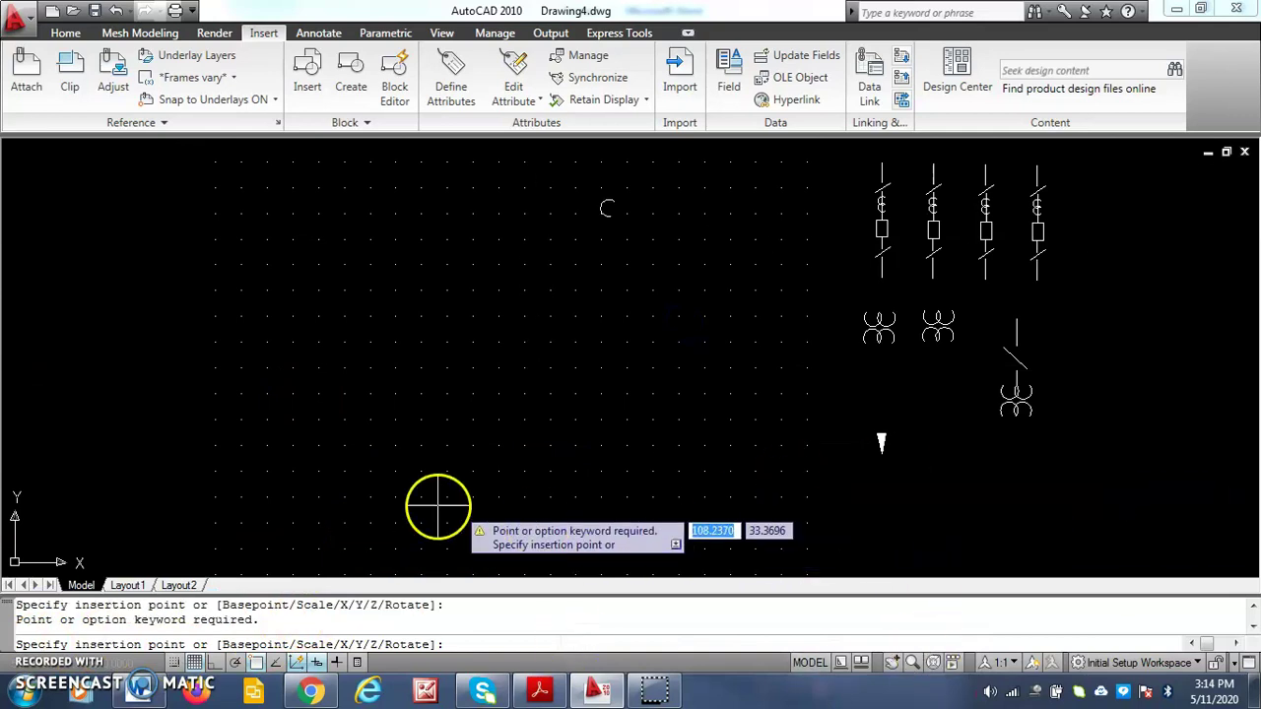
{"action": "left_click", "coordinate": [388, 562]}
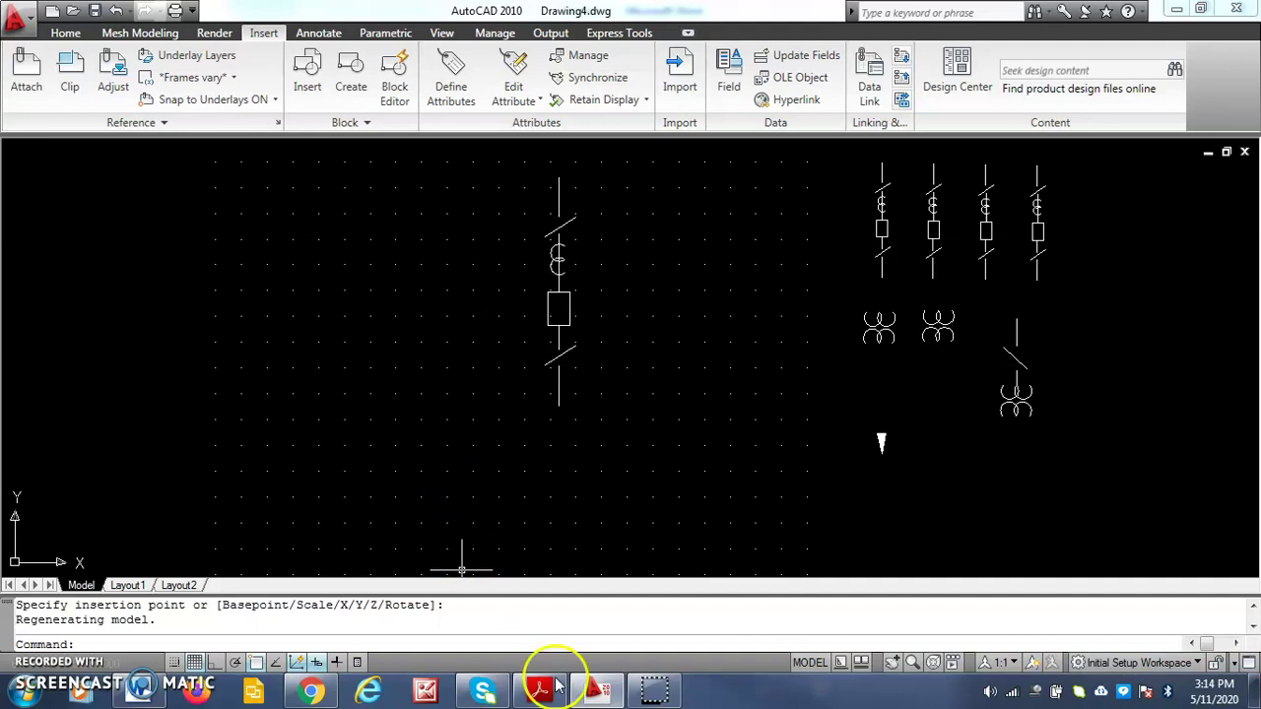
- Scale the newly inserted IS CT CB IS block by a factor of 0.5 about its upper end
{"action": "left_click", "coordinate": [480, 249]}
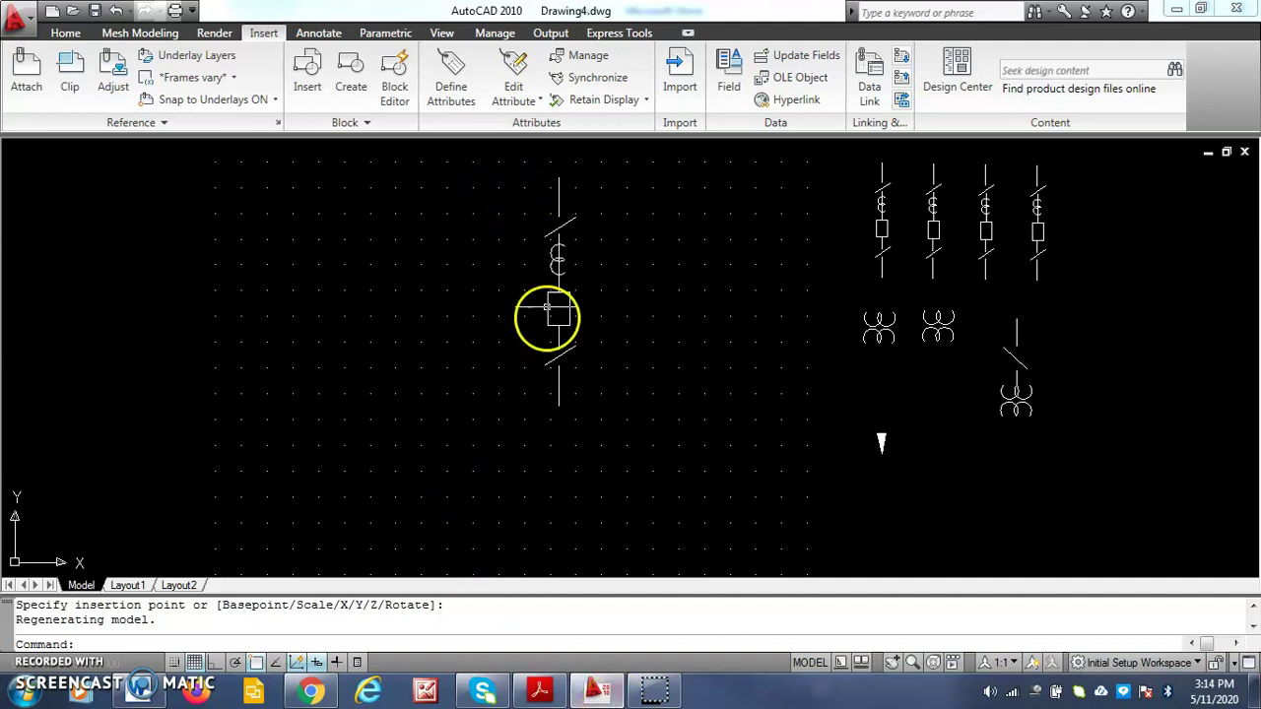
{"action": "left_click", "coordinate": [534, 172]}
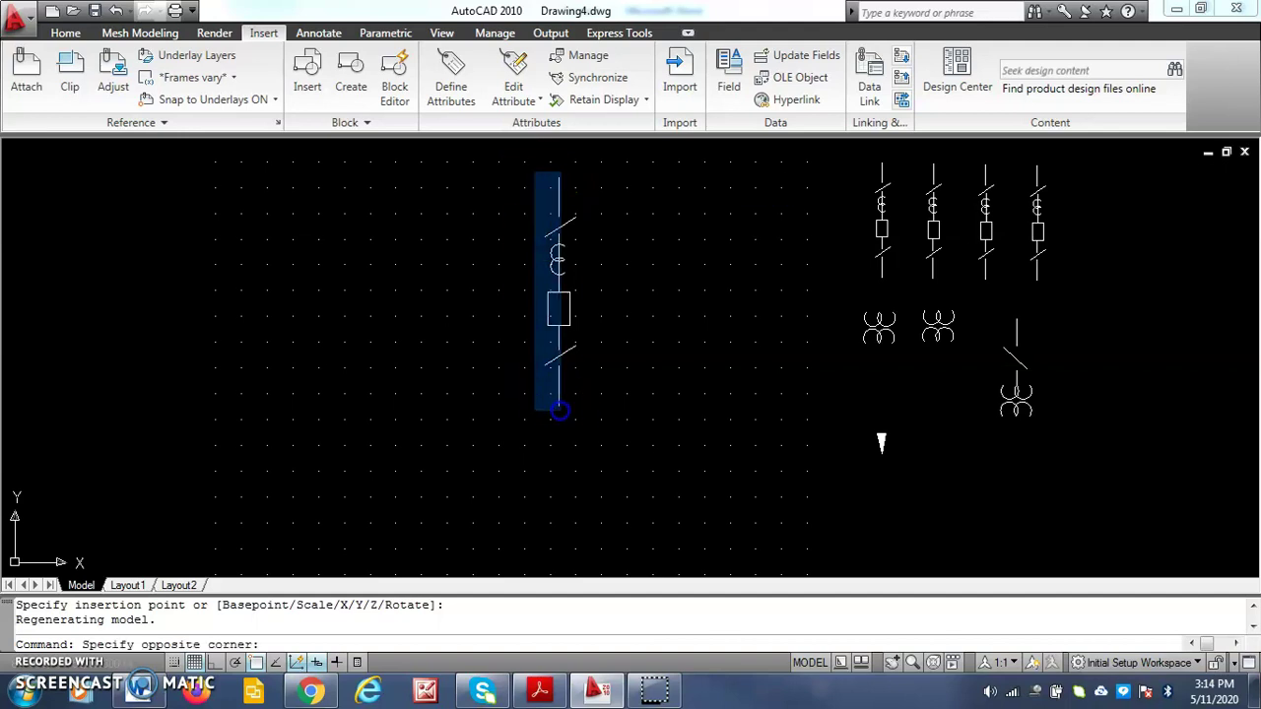
{"action": "left_click", "coordinate": [575, 422]}
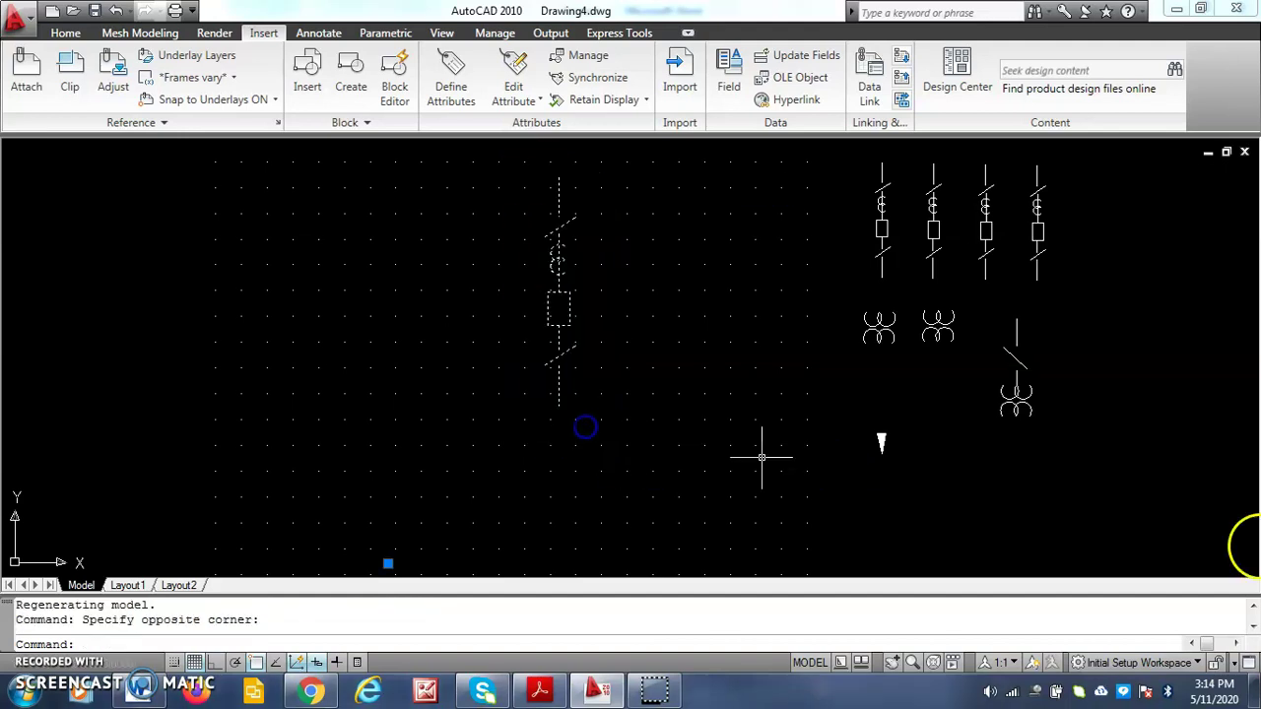
{"action": "type", "text": "scale"}
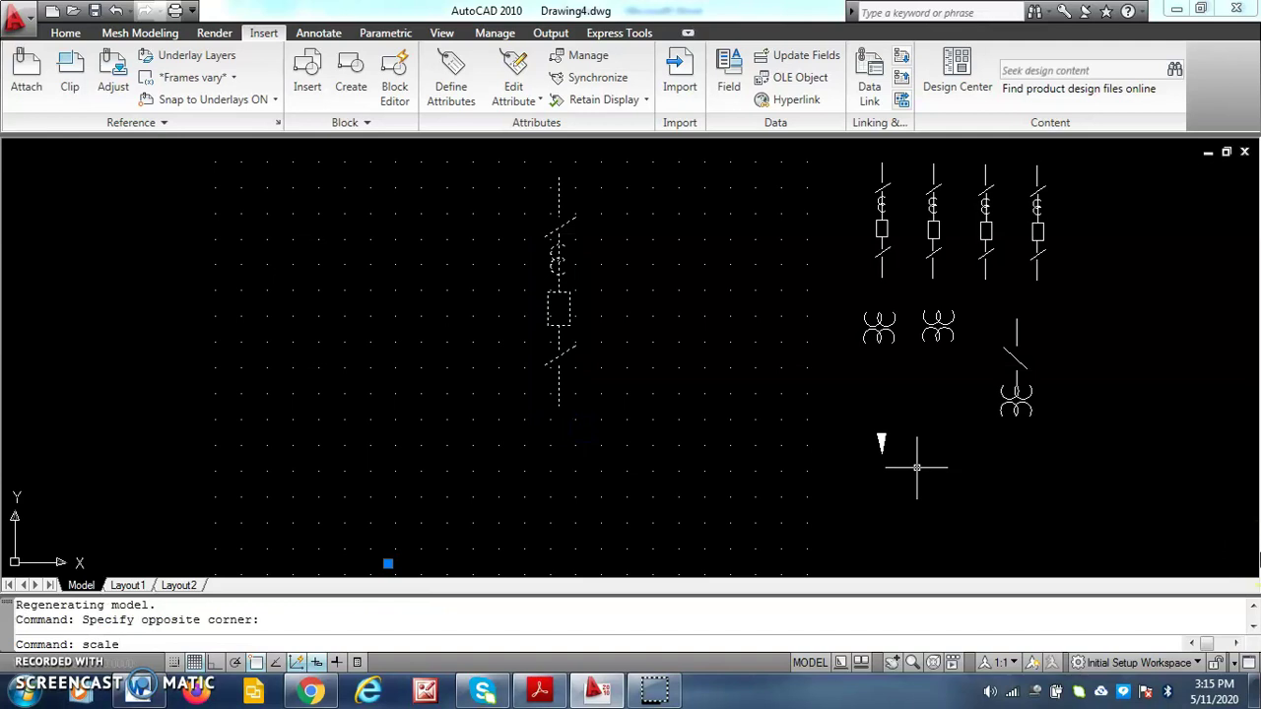
{"action": "key", "text": "Return"}
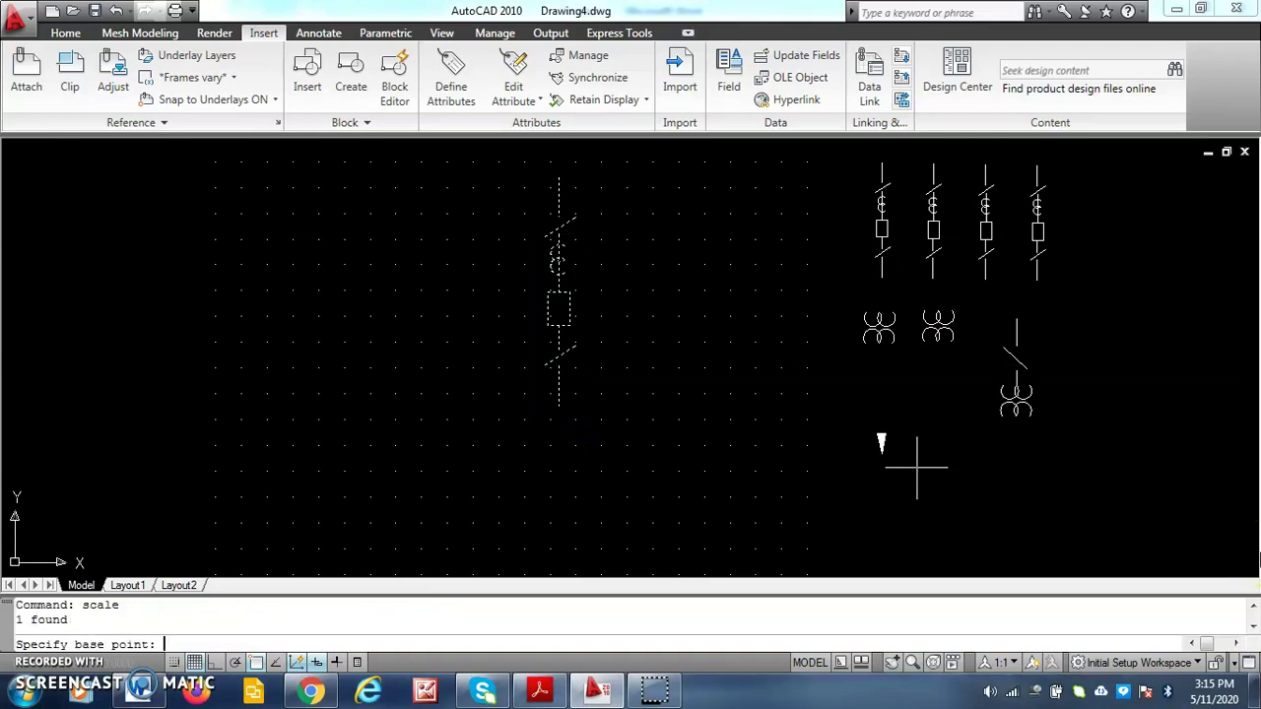
{"action": "left_click", "coordinate": [558, 177]}
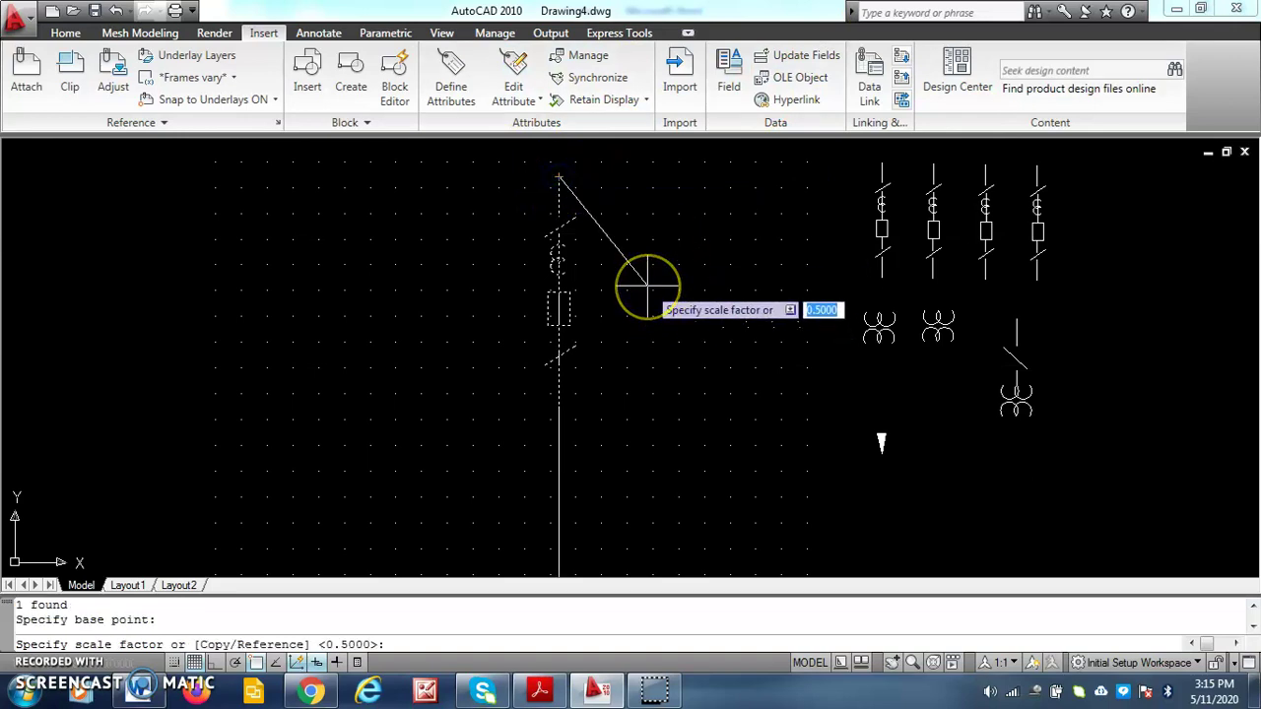
{"action": "type", "text": "0.5"}
{"action": "key", "text": "Return"}
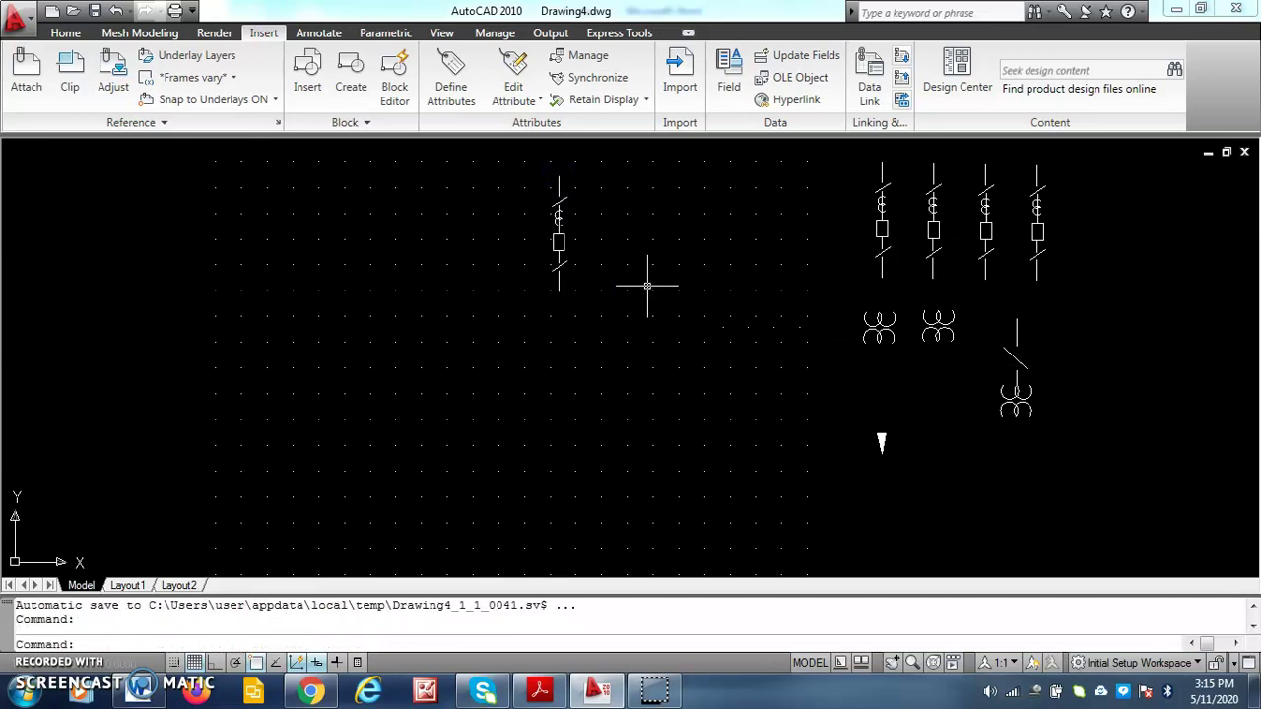
- Erase the scaled IS CT CB IS block from the grid area
{"action": "left_click", "coordinate": [638, 175]}
{"action": "left_click", "coordinate": [614, 276]}
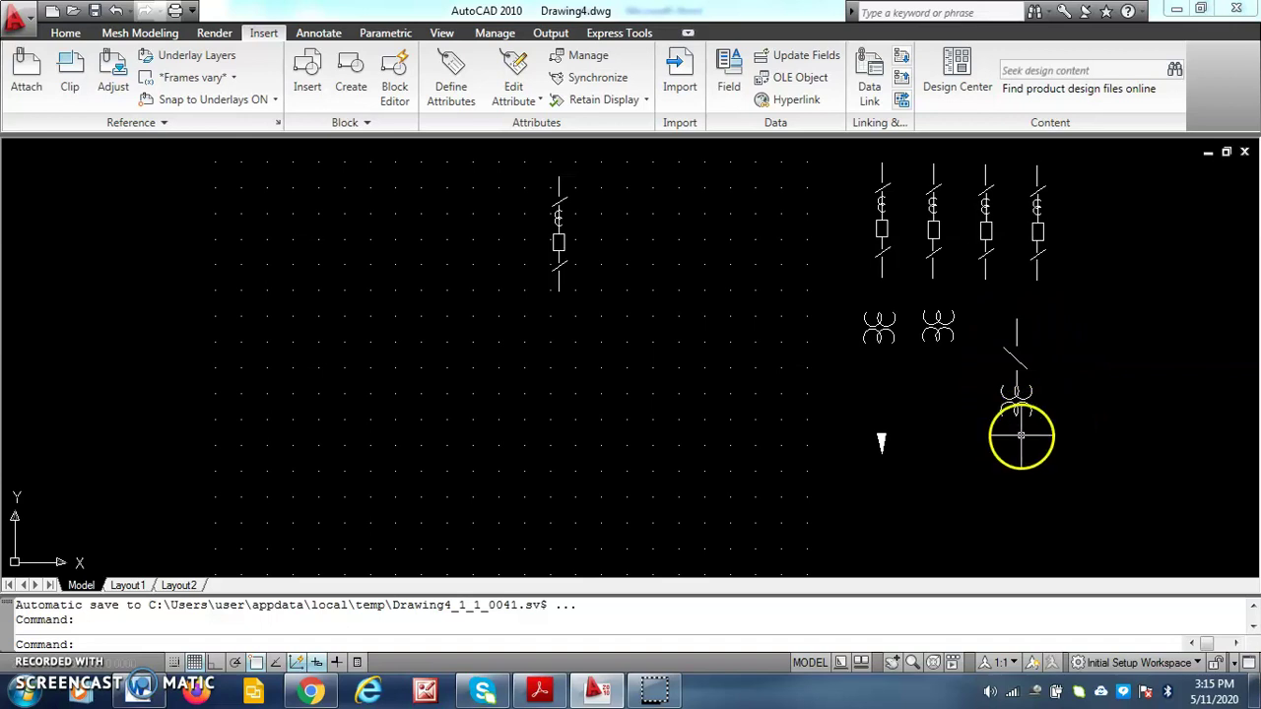
{"action": "left_click", "coordinate": [535, 155]}
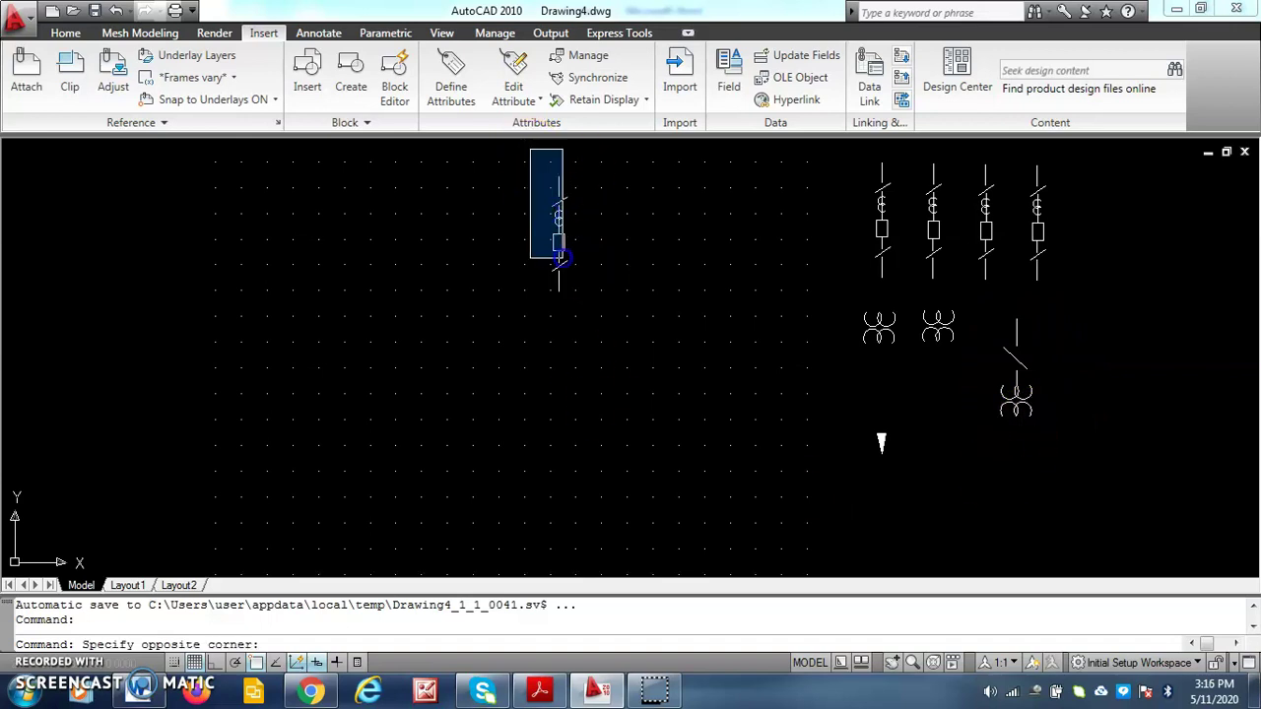
{"action": "left_click", "coordinate": [591, 319]}
{"action": "key", "text": "Delete"}
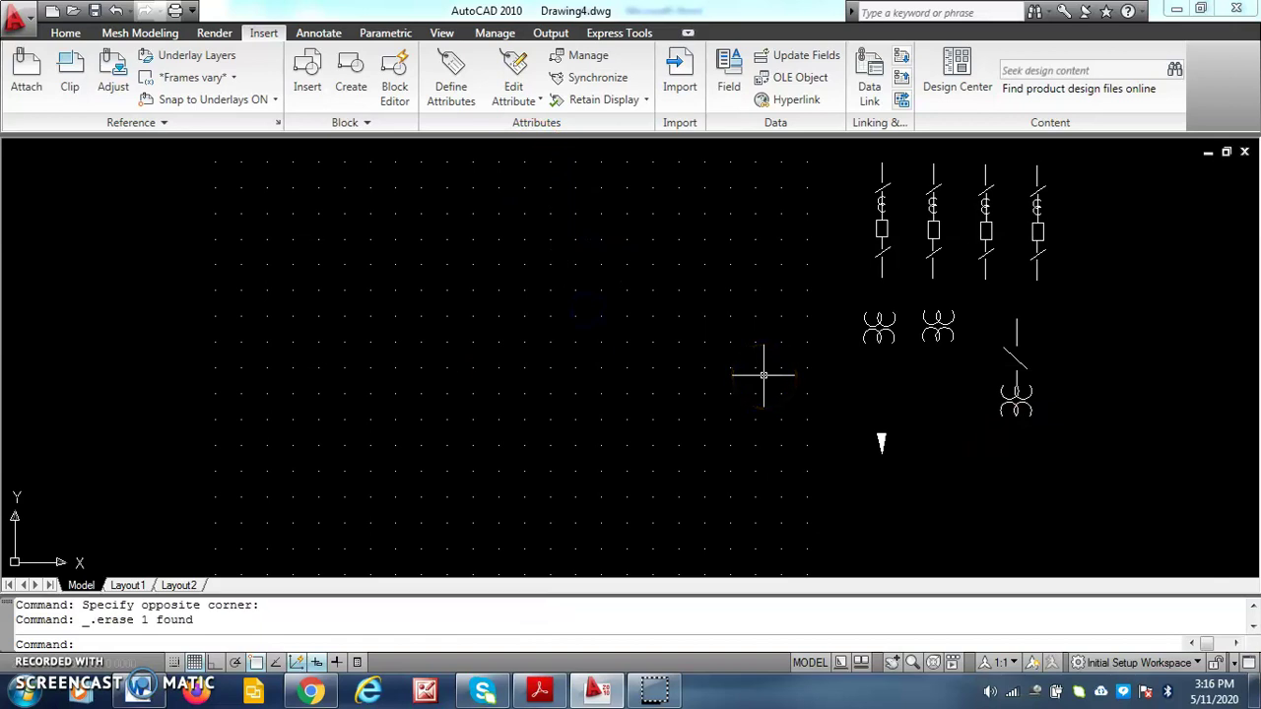
- Move the leftmost IS CT CB IS block of the prepared row by its upper end into the upper part of the grid
{"action": "type", "text": "z"}
{"action": "key", "text": "Return"}
{"action": "type", "text": "a"}
{"action": "key", "text": "Return"}
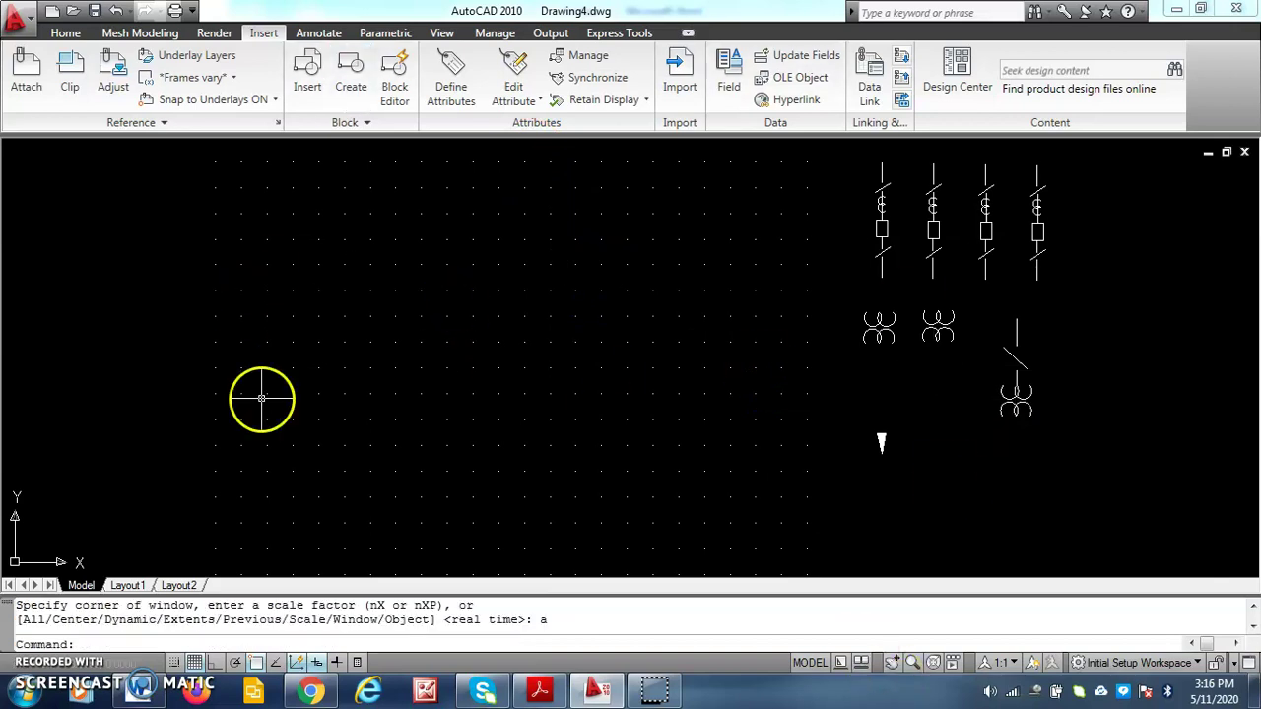
{"action": "left_click", "coordinate": [67, 33]}
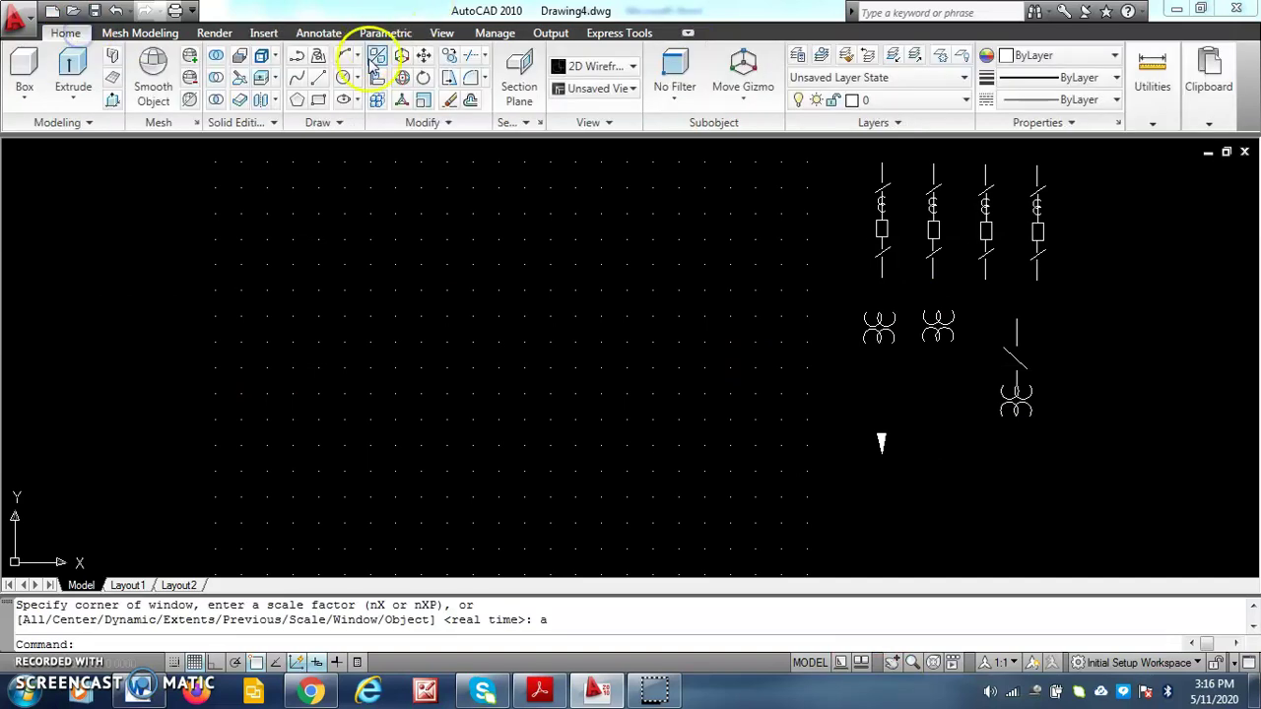
{"action": "left_click", "coordinate": [423, 55]}
{"action": "left_click", "coordinate": [881, 166]}
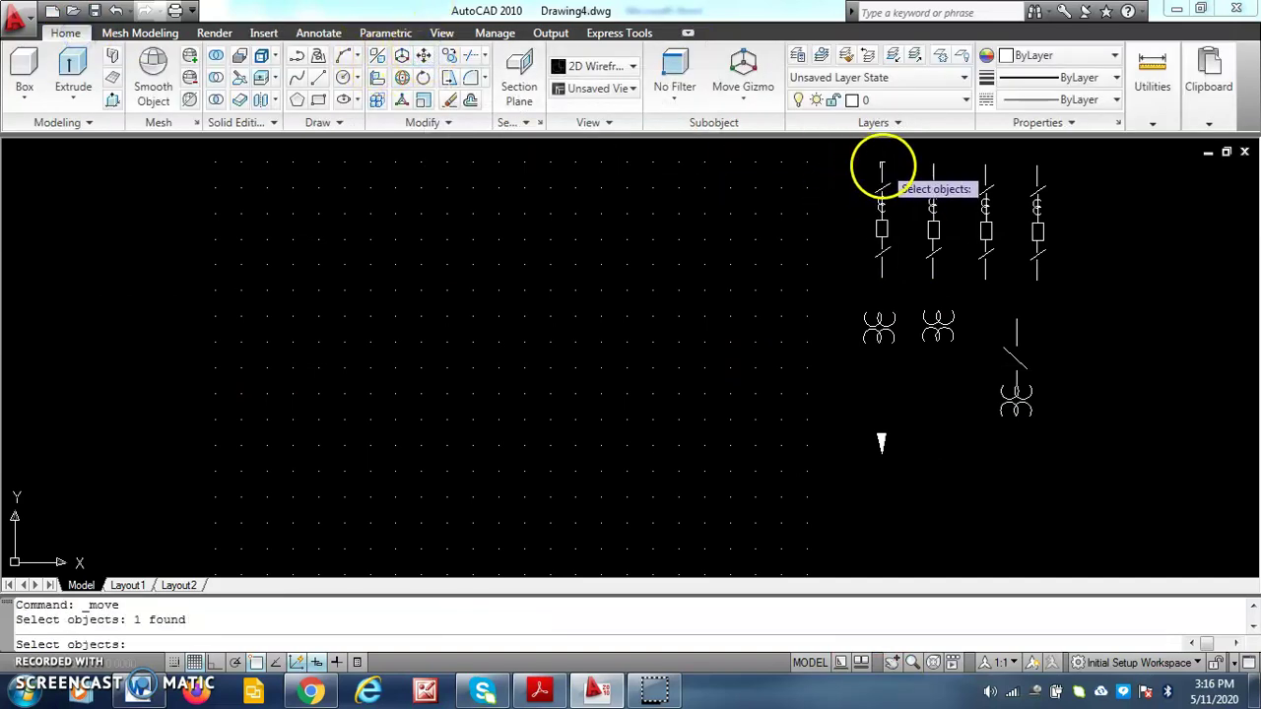
{"action": "key", "text": "Return"}
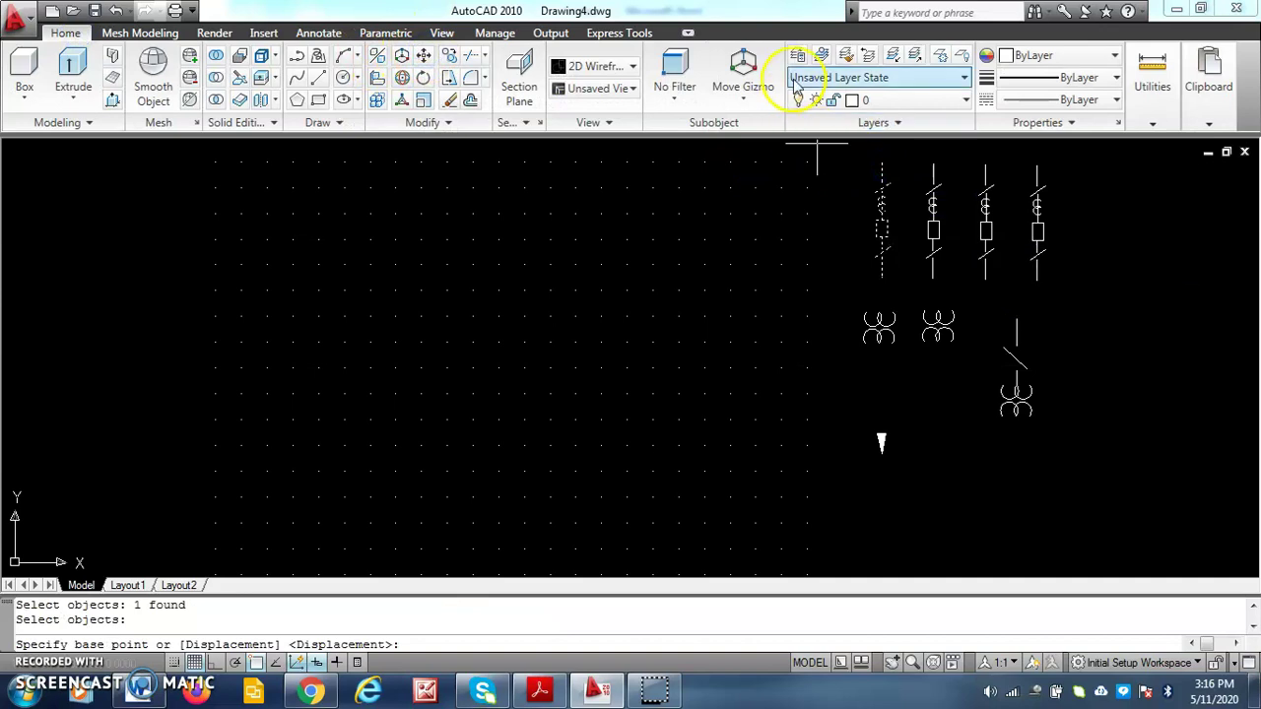
{"action": "left_click", "coordinate": [882, 164]}
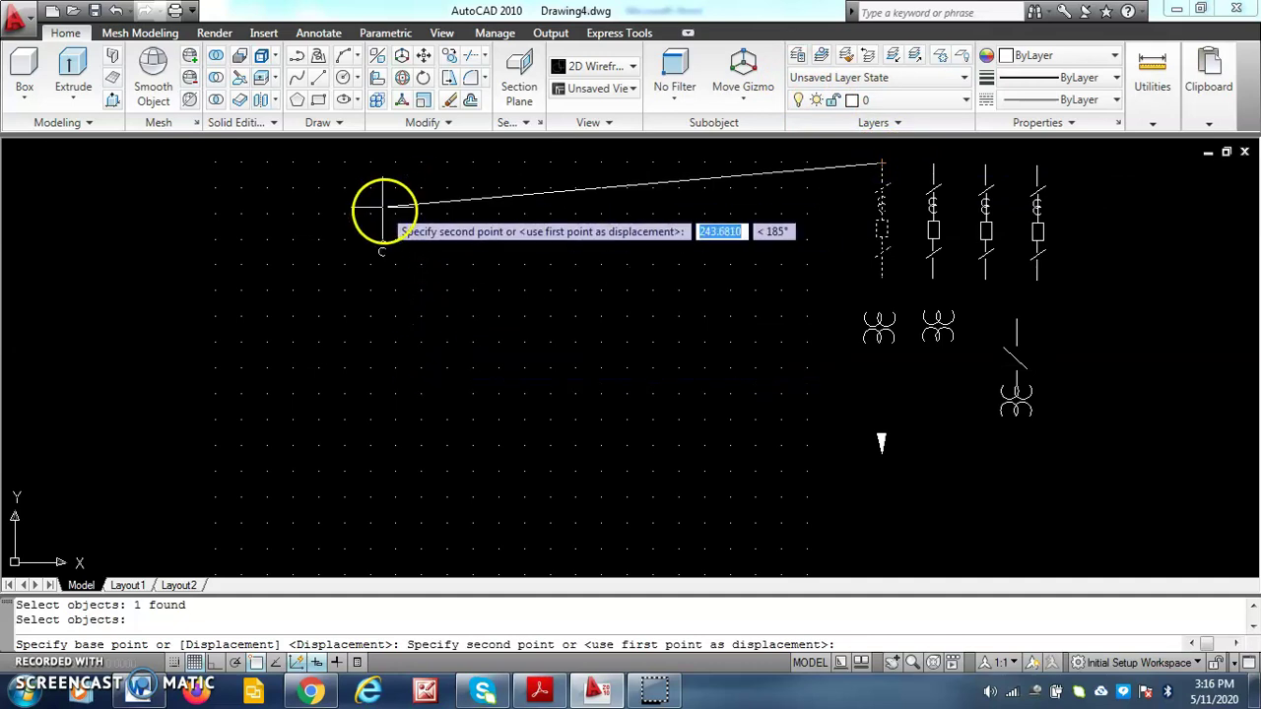
{"action": "scroll", "coordinate": [386, 225], "scroll_direction": "up", "scroll_amount": 2}
{"action": "scroll", "coordinate": [428, 268], "scroll_direction": "down", "scroll_amount": 2}
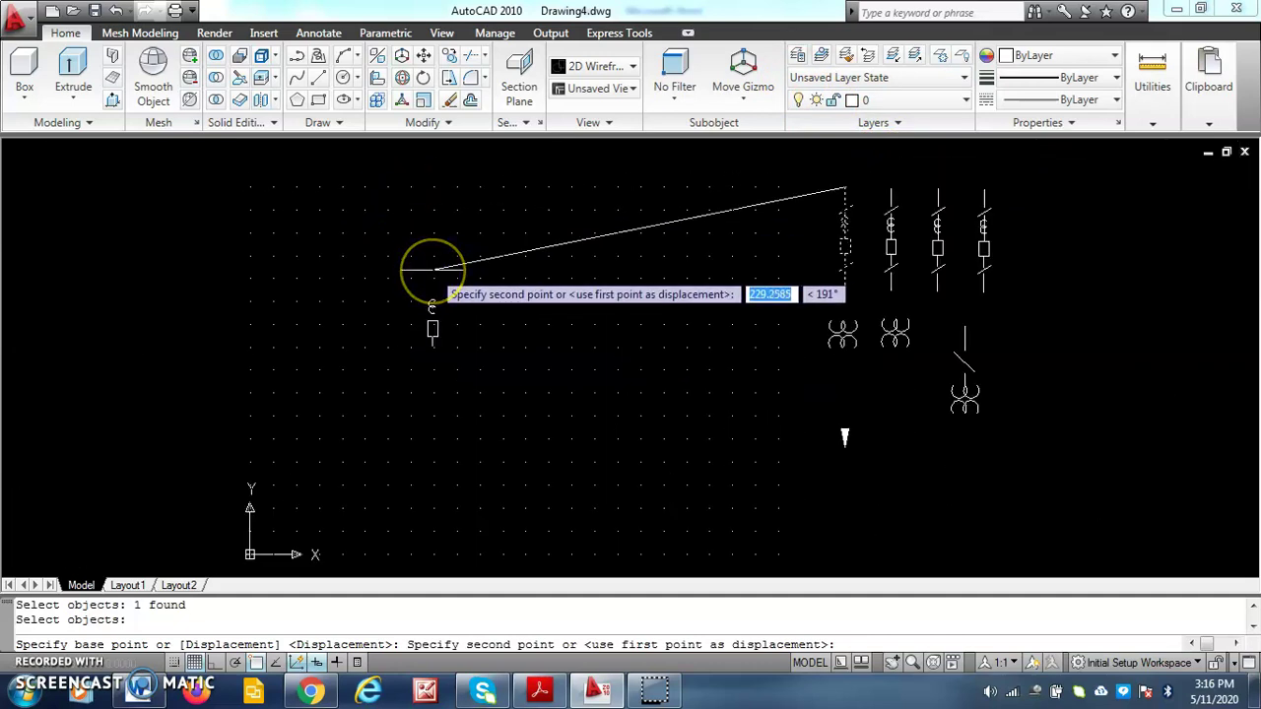
{"action": "scroll", "coordinate": [431, 266], "scroll_direction": "up", "scroll_amount": 2}
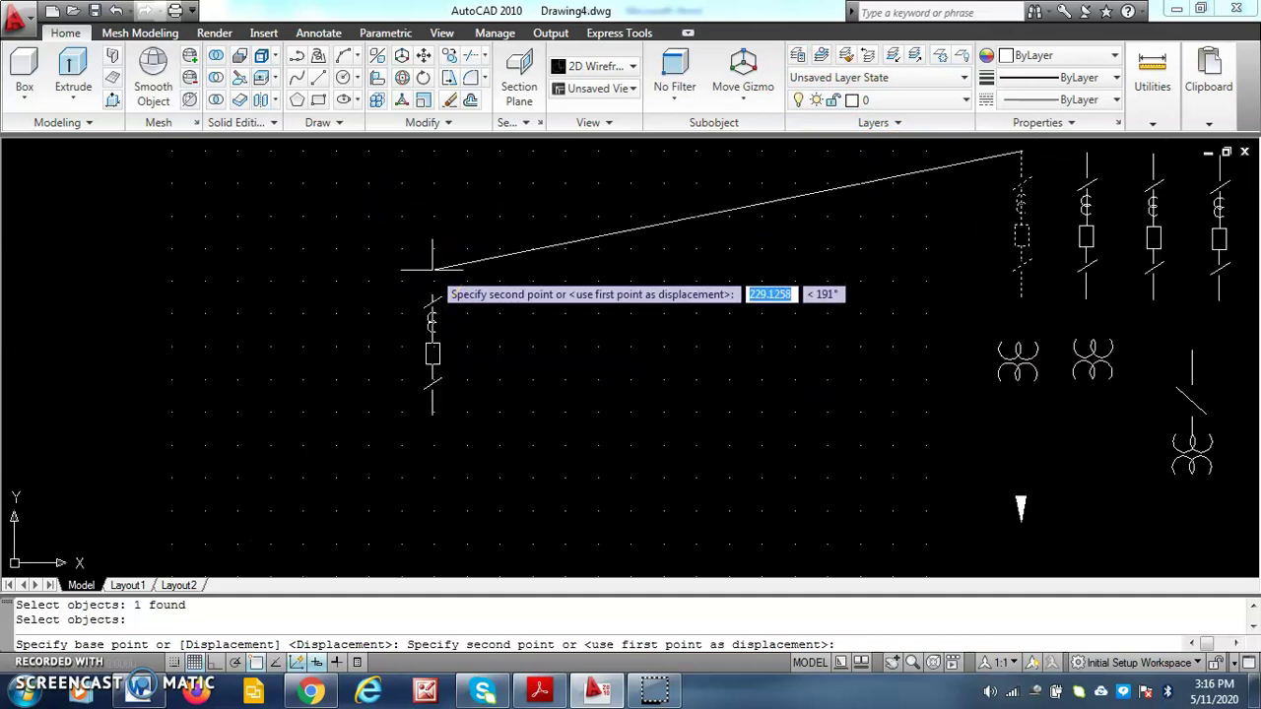
{"action": "left_click", "coordinate": [433, 174]}
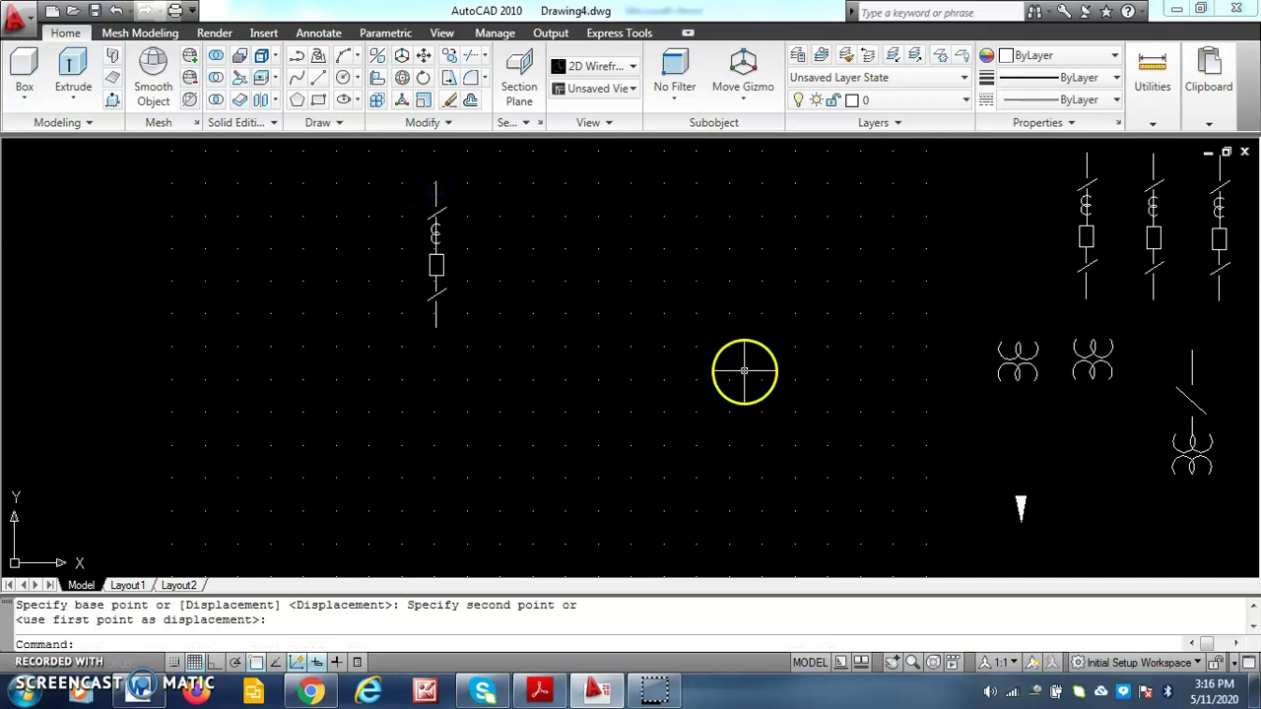
- Select the next IS CT CB IS block of the prepared row for Move and set its upper end as the base point
{"action": "left_click", "coordinate": [425, 55]}
{"action": "left_click", "coordinate": [1088, 165]}
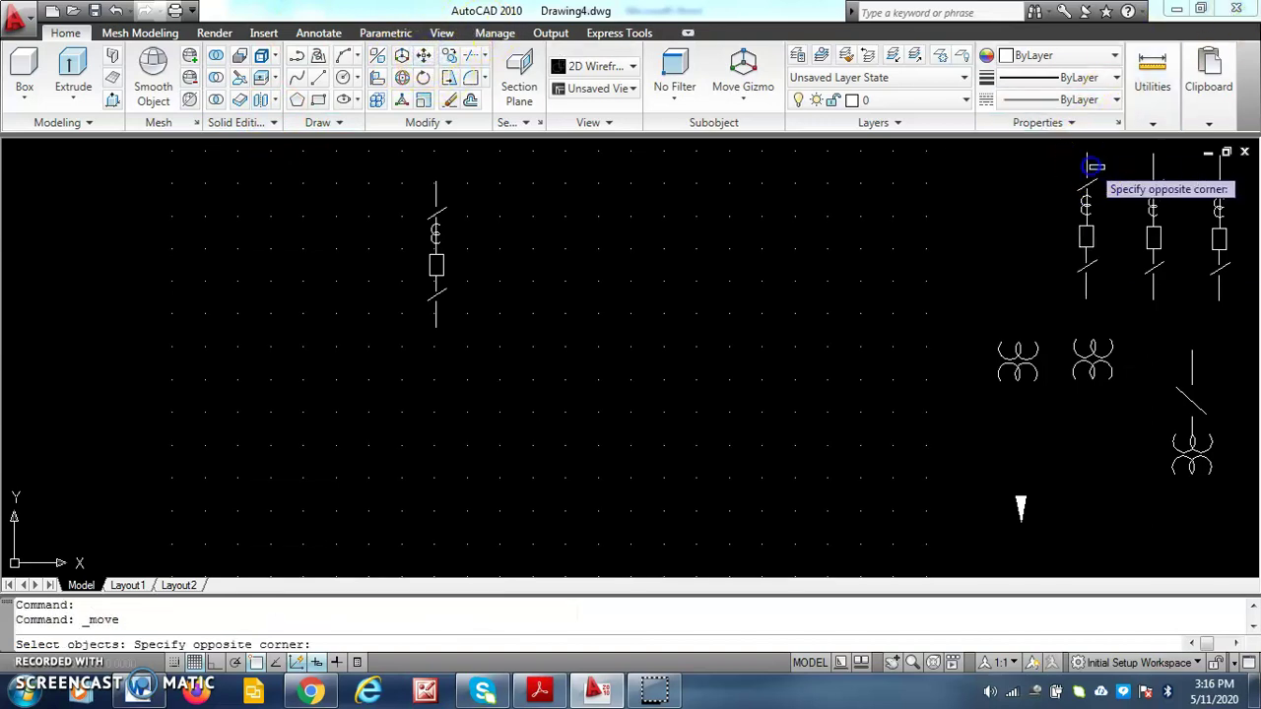
{"action": "left_click", "coordinate": [1150, 181]}
{"action": "left_click", "coordinate": [1086, 202]}
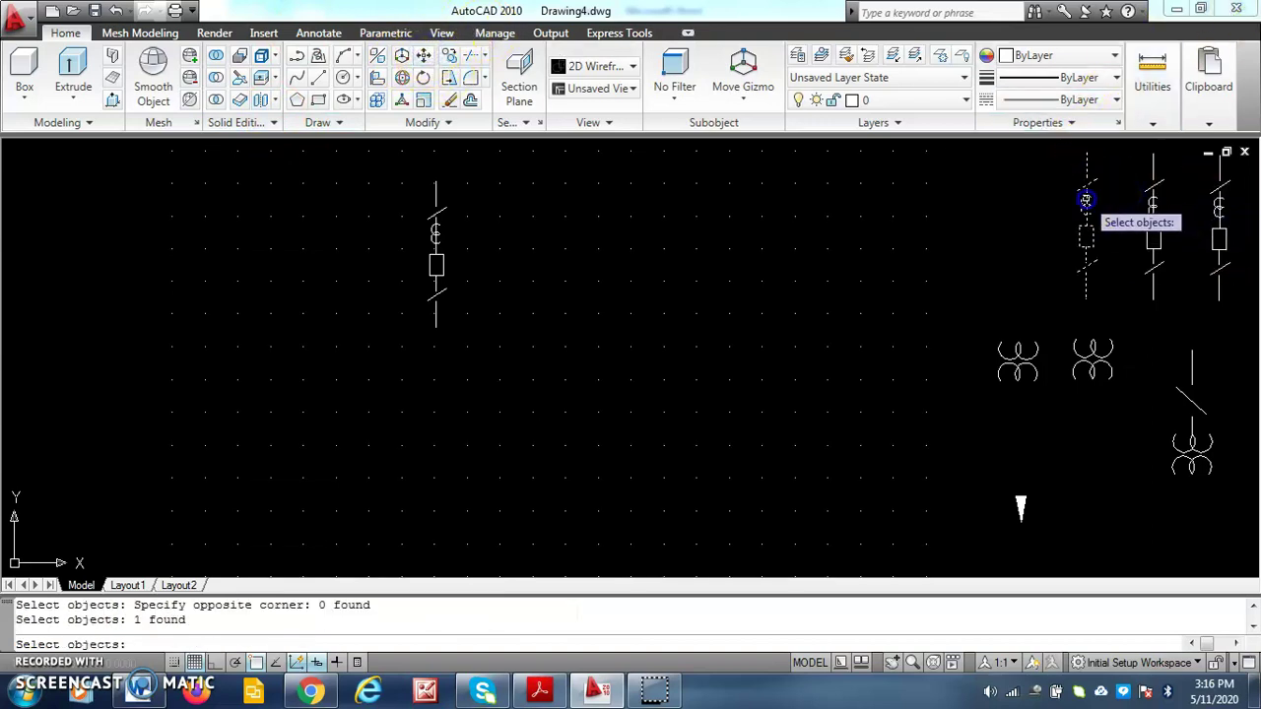
{"action": "key", "text": "Return"}
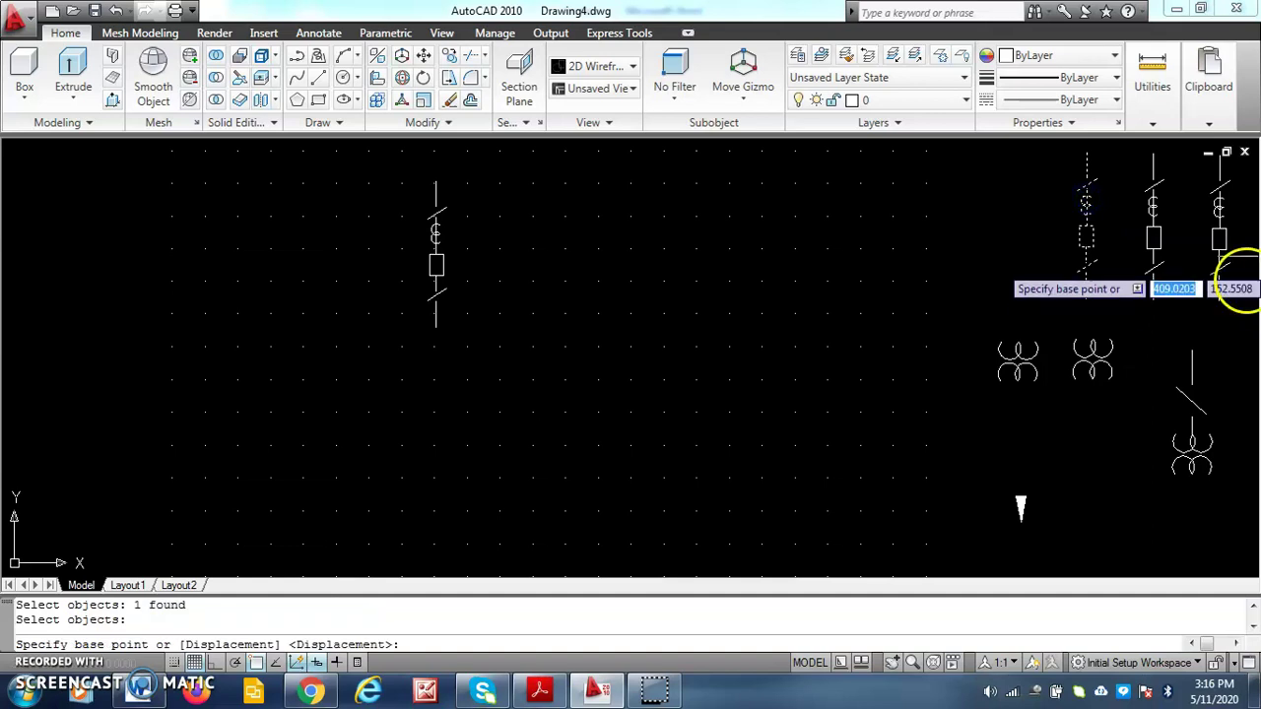
{"action": "left_click", "coordinate": [1087, 153]}
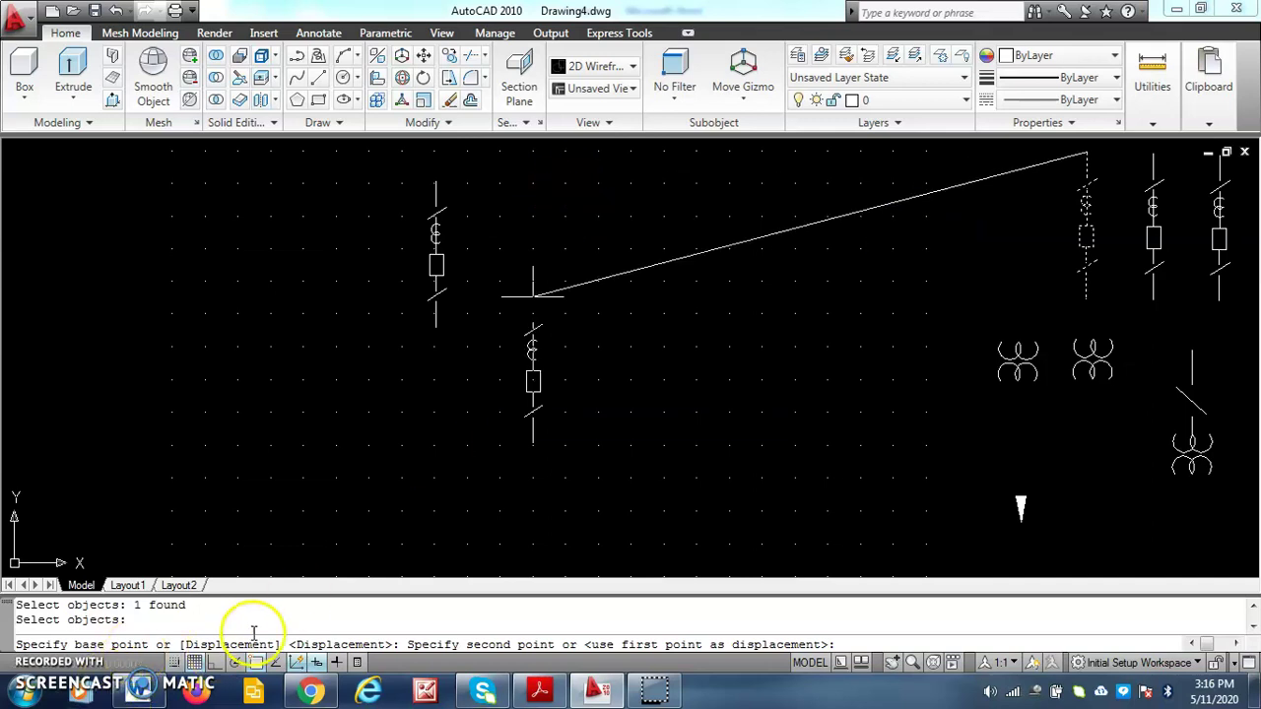
- Toggle the Intersection object snap and place the moving IS CT CB IS block beside the first one, at about the same height
{"action": "right_click", "coordinate": [256, 661]}
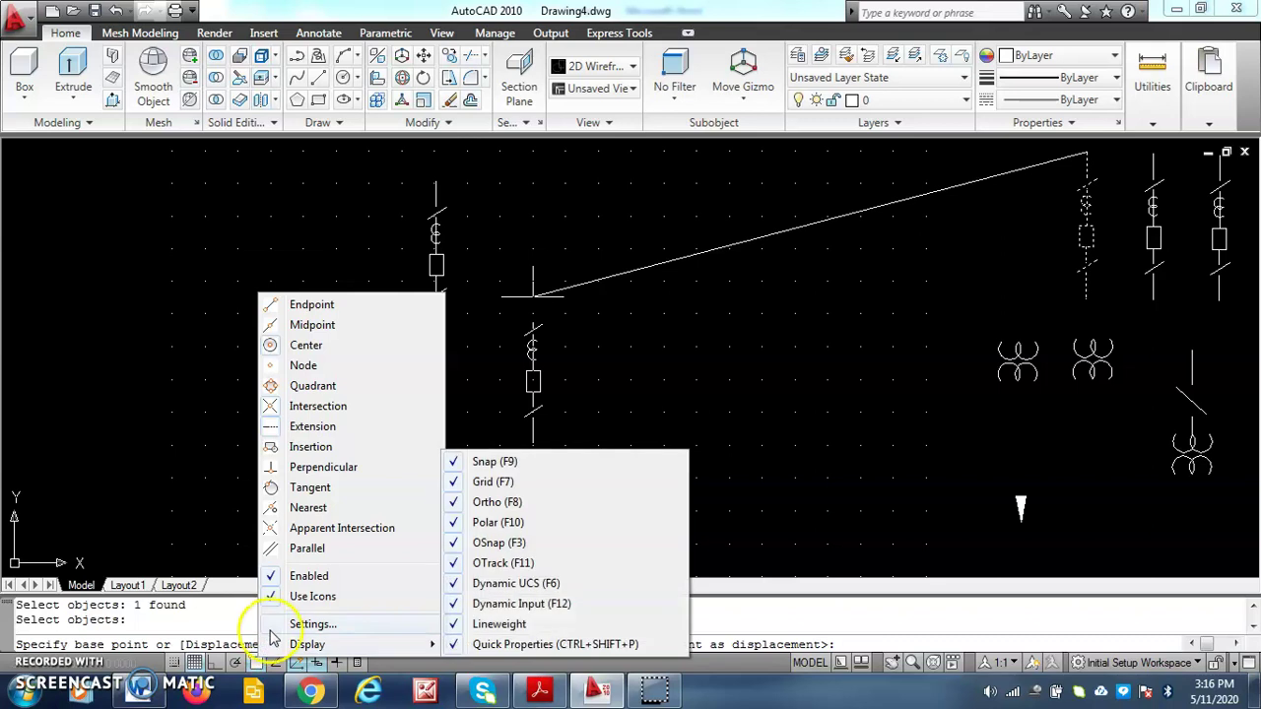
{"action": "left_click", "coordinate": [315, 406]}
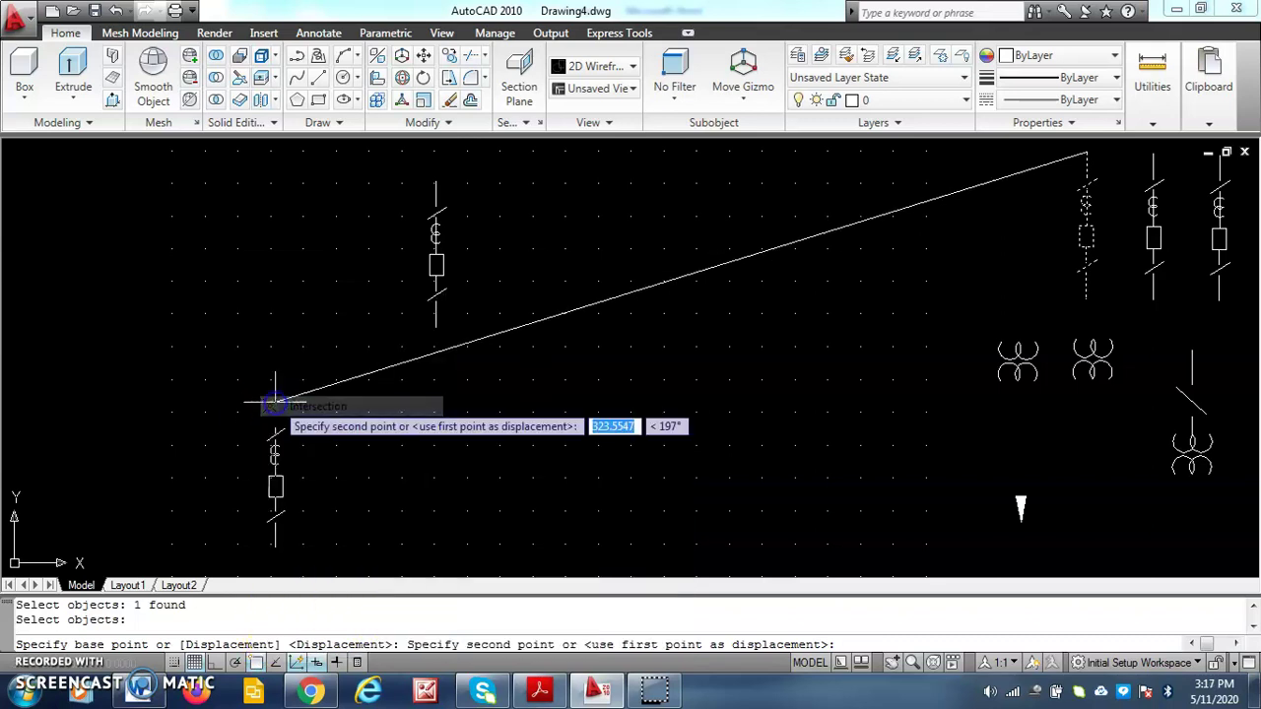
{"action": "right_click", "coordinate": [256, 663]}
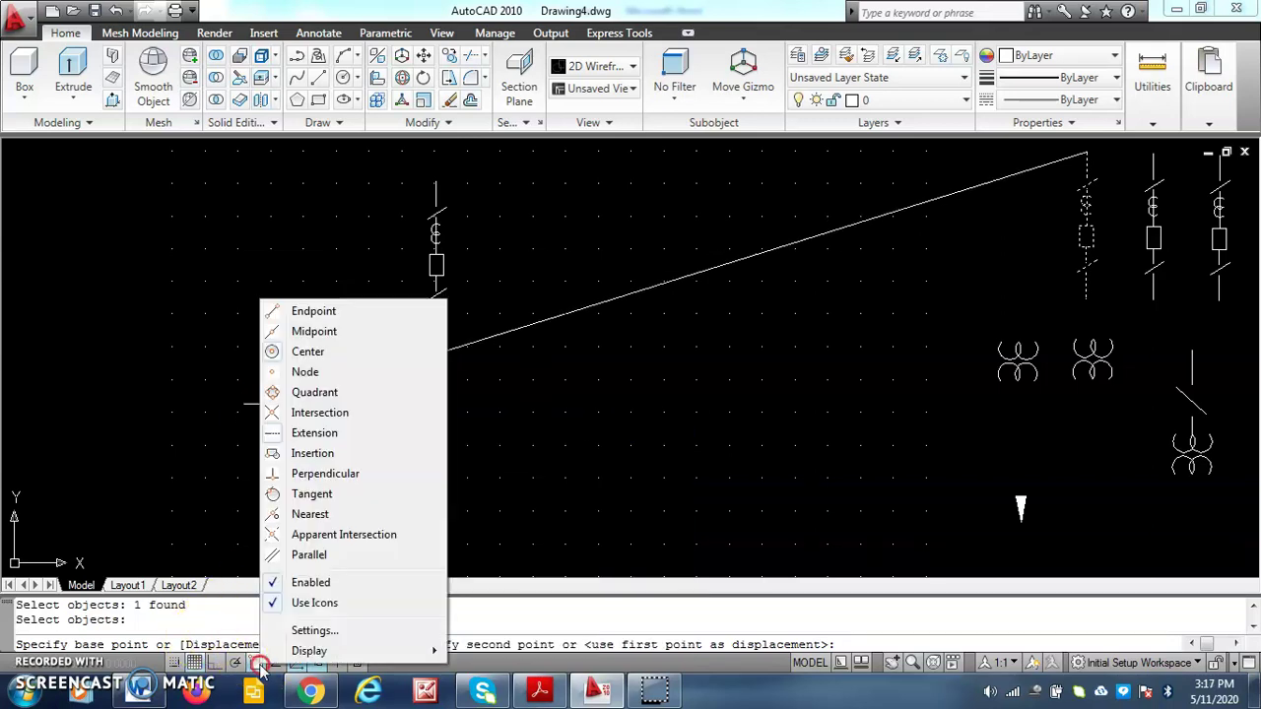
{"action": "left_click", "coordinate": [284, 412]}
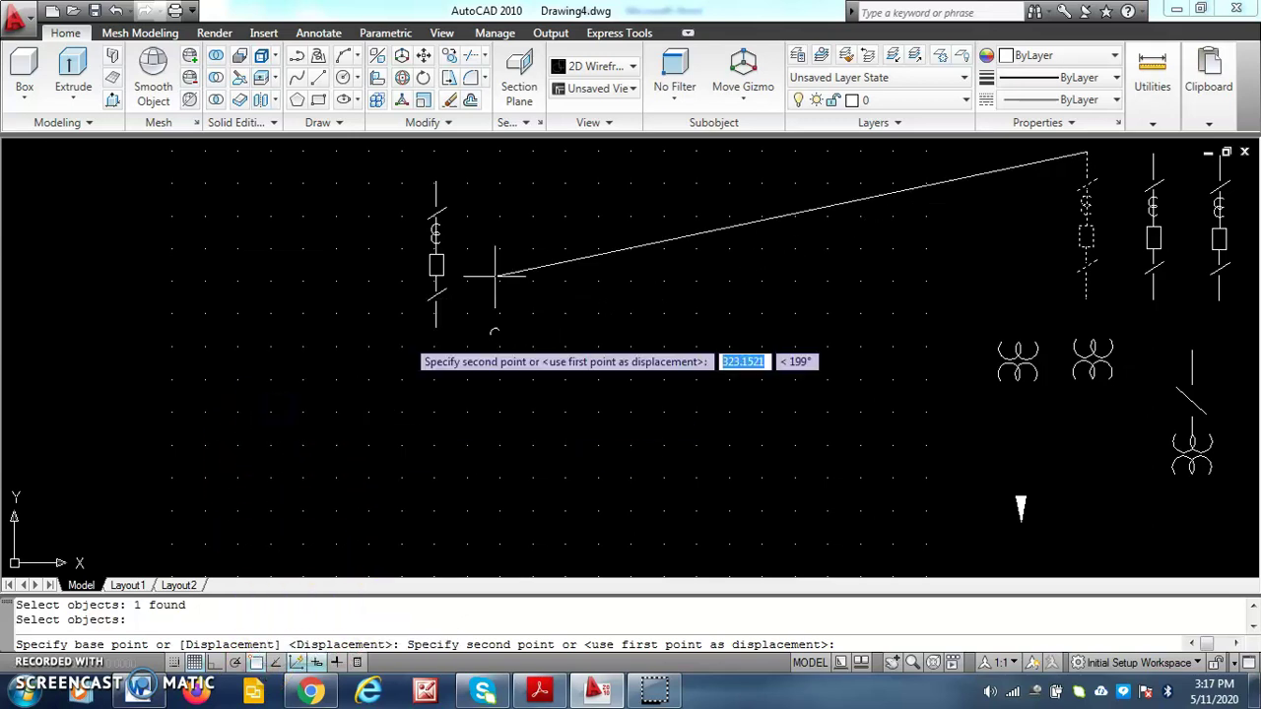
{"action": "left_click", "coordinate": [571, 180]}
{"action": "left_click", "coordinate": [799, 344]}
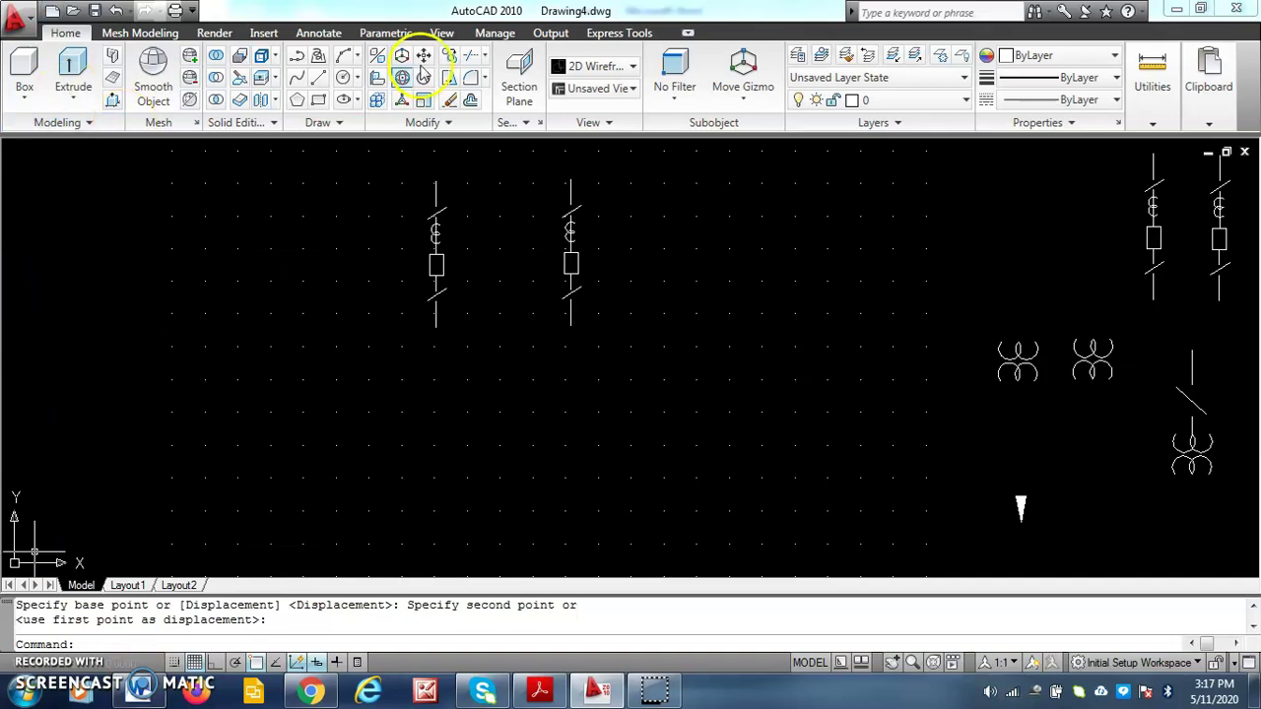
{"action": "left_click", "coordinate": [317, 100]}
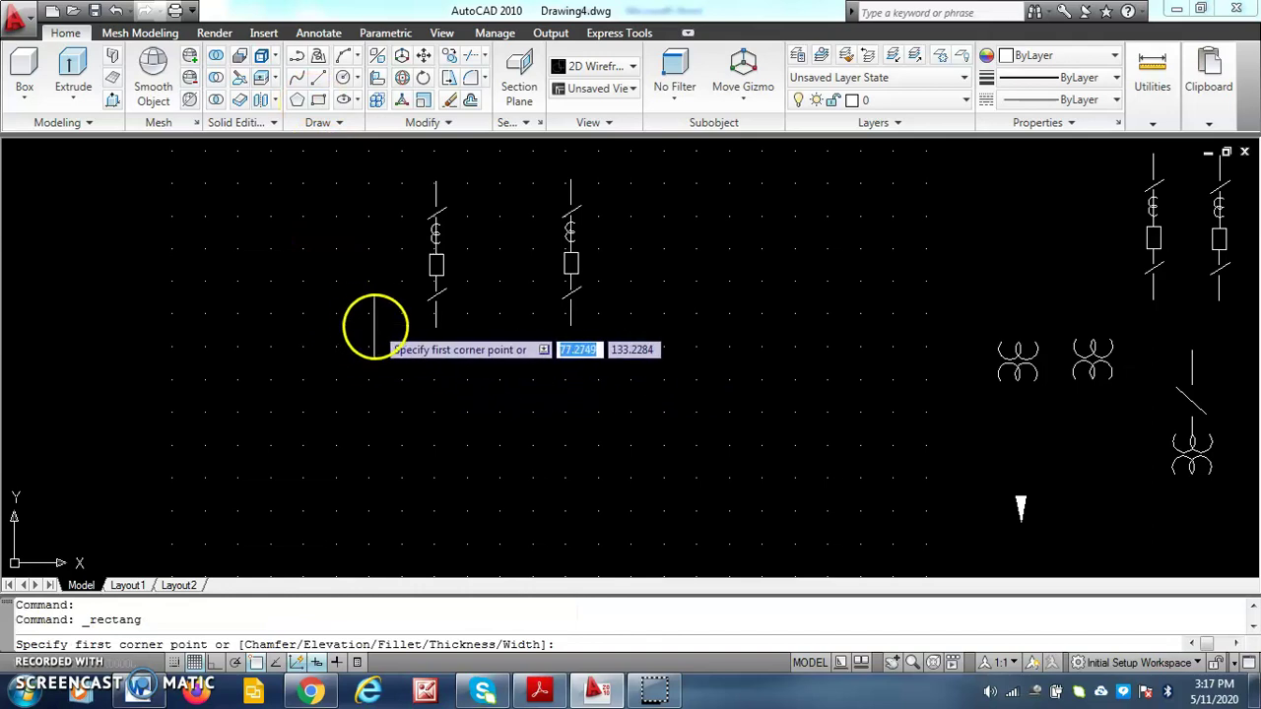
{"action": "left_click", "coordinate": [369, 317]}
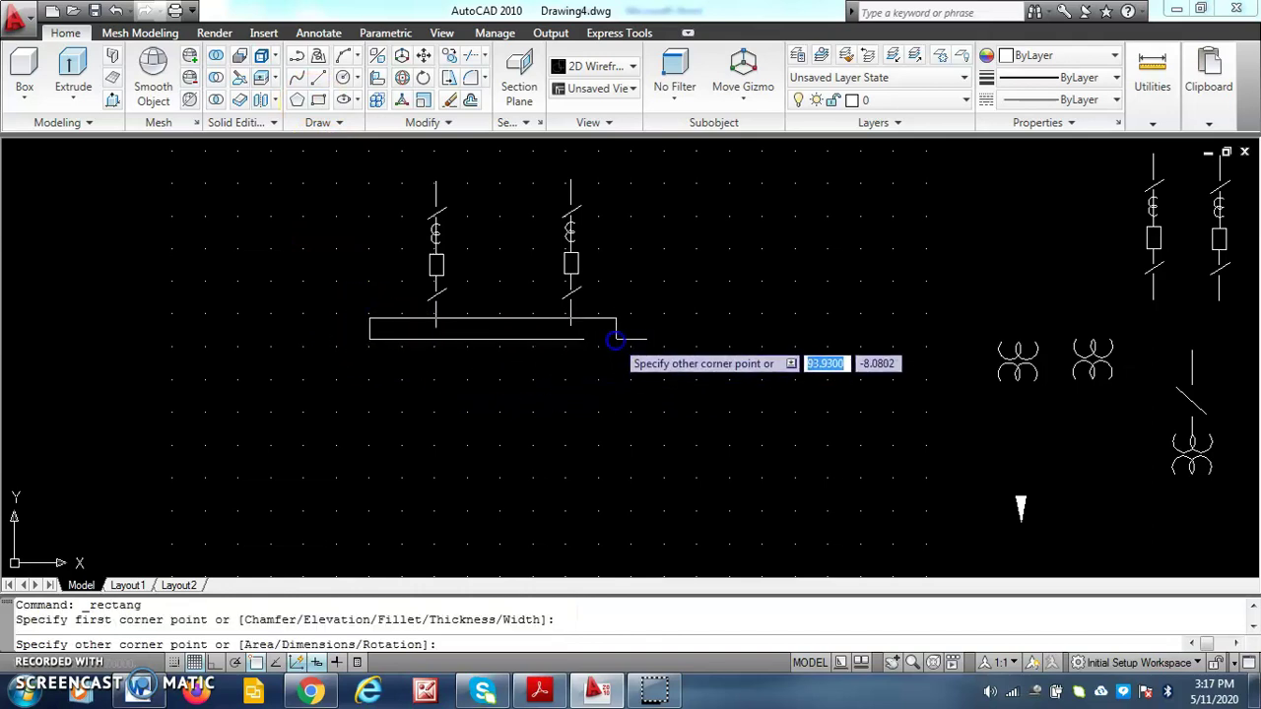
{"action": "key", "text": "Escape"}
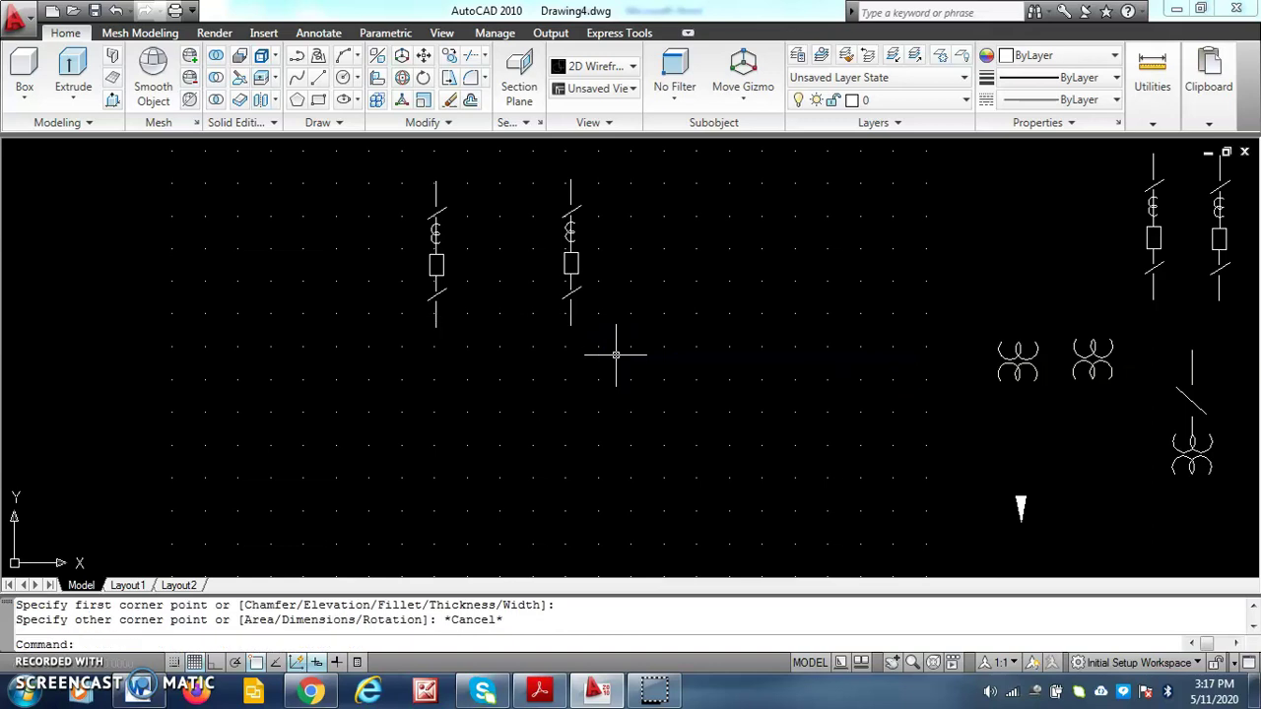
- Draw a long, thin horizontal busbar rectangle across the lower ends of both IS CT CB IS blocks, extending past them on each side
{"action": "left_click", "coordinate": [318, 99]}
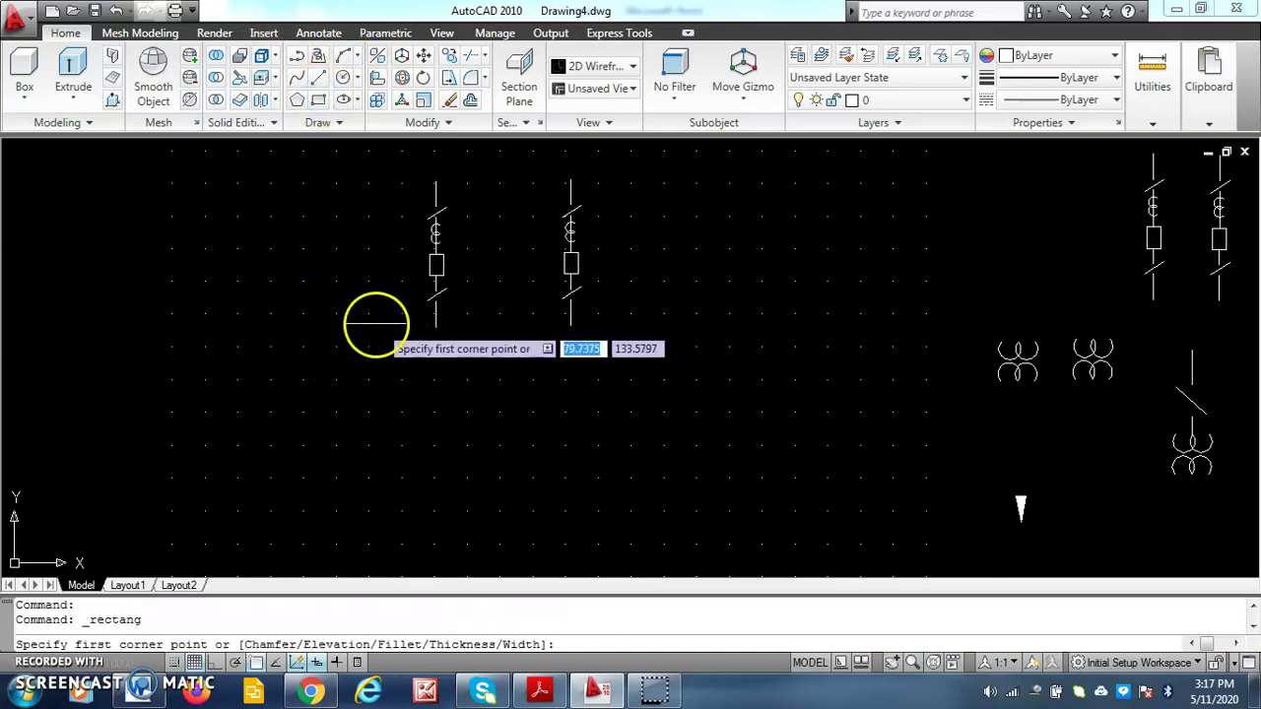
{"action": "left_click", "coordinate": [317, 325]}
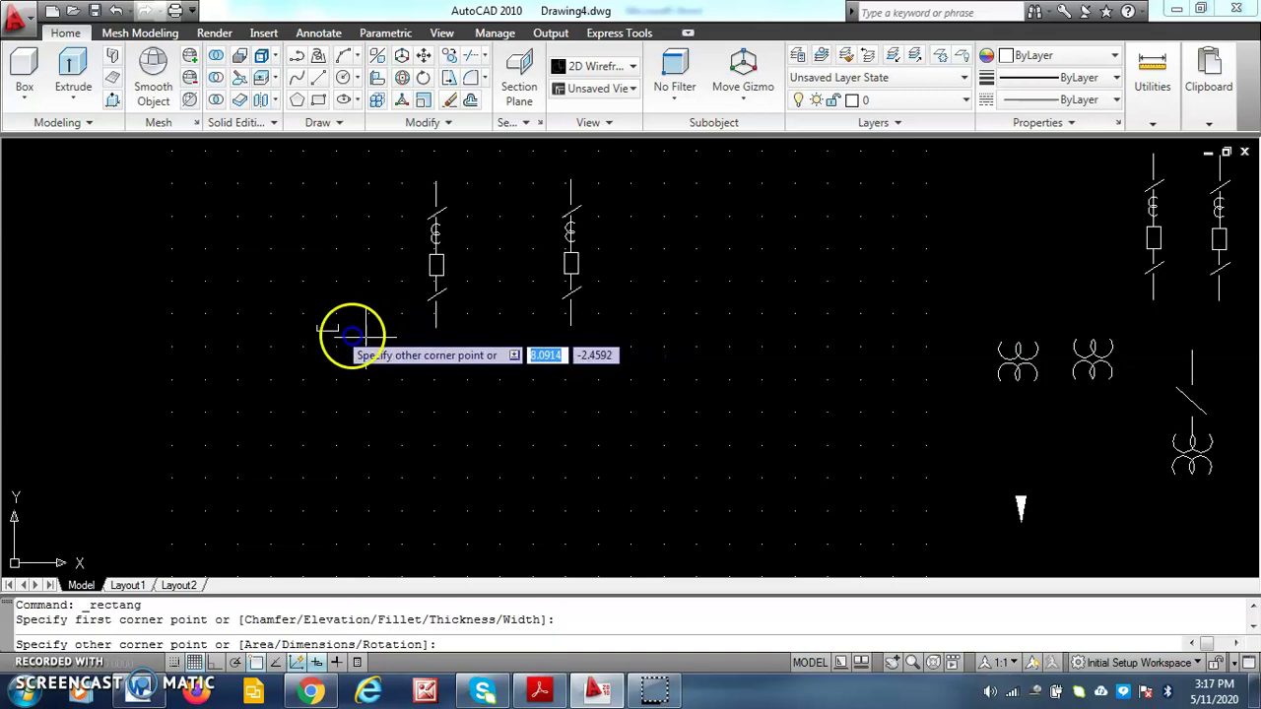
{"action": "left_click", "coordinate": [746, 336]}
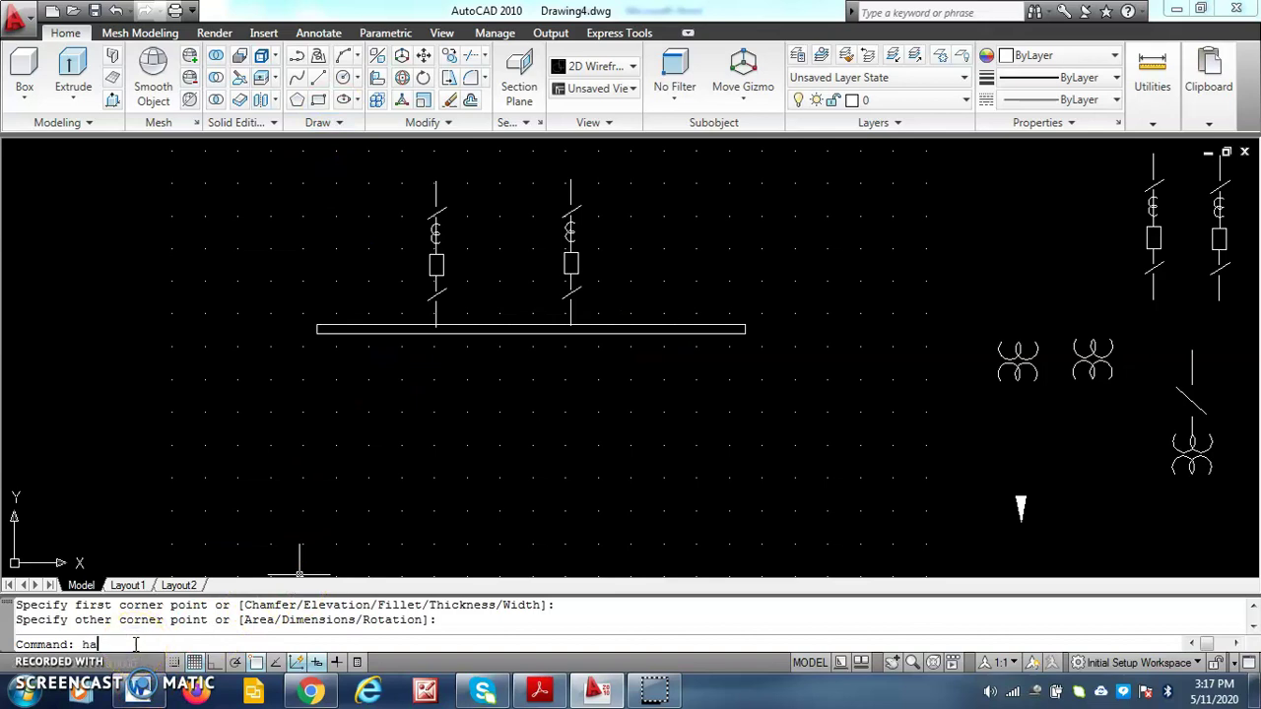
- Start a hatch and choose the predefined SOLID pattern for it
{"action": "key", "text": "Return"}
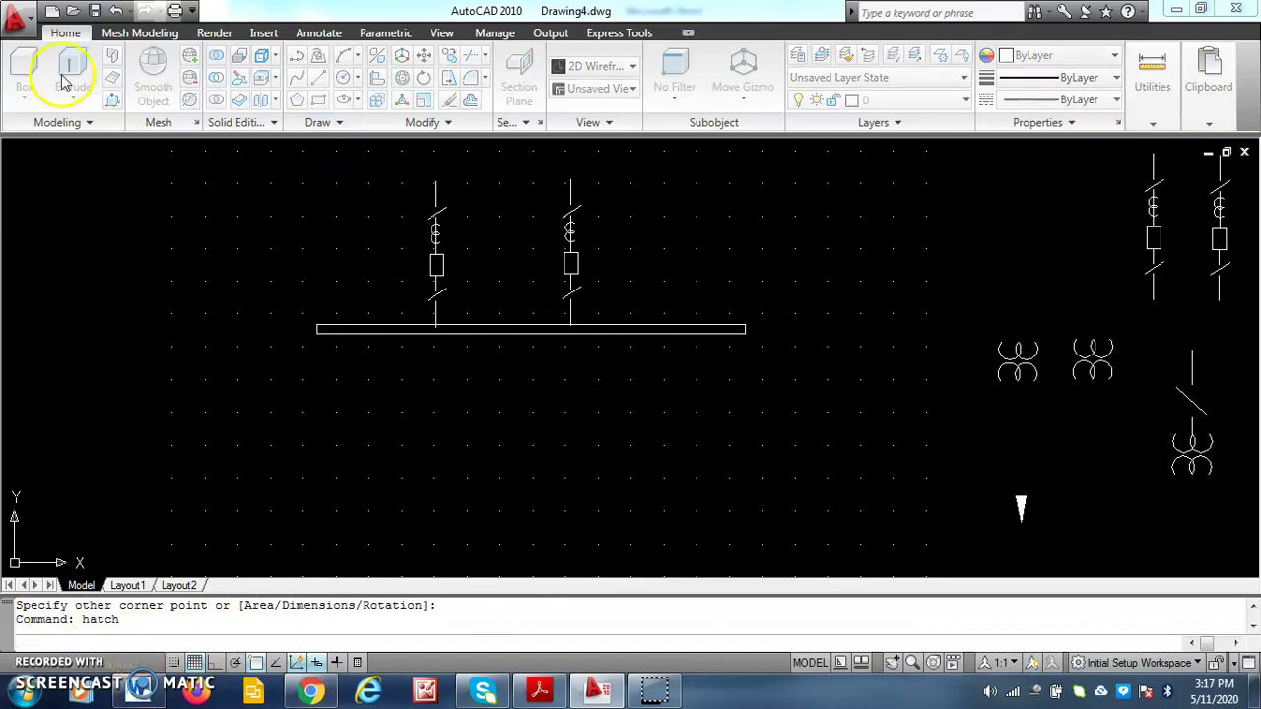
{"action": "left_click", "coordinate": [640, 178]}
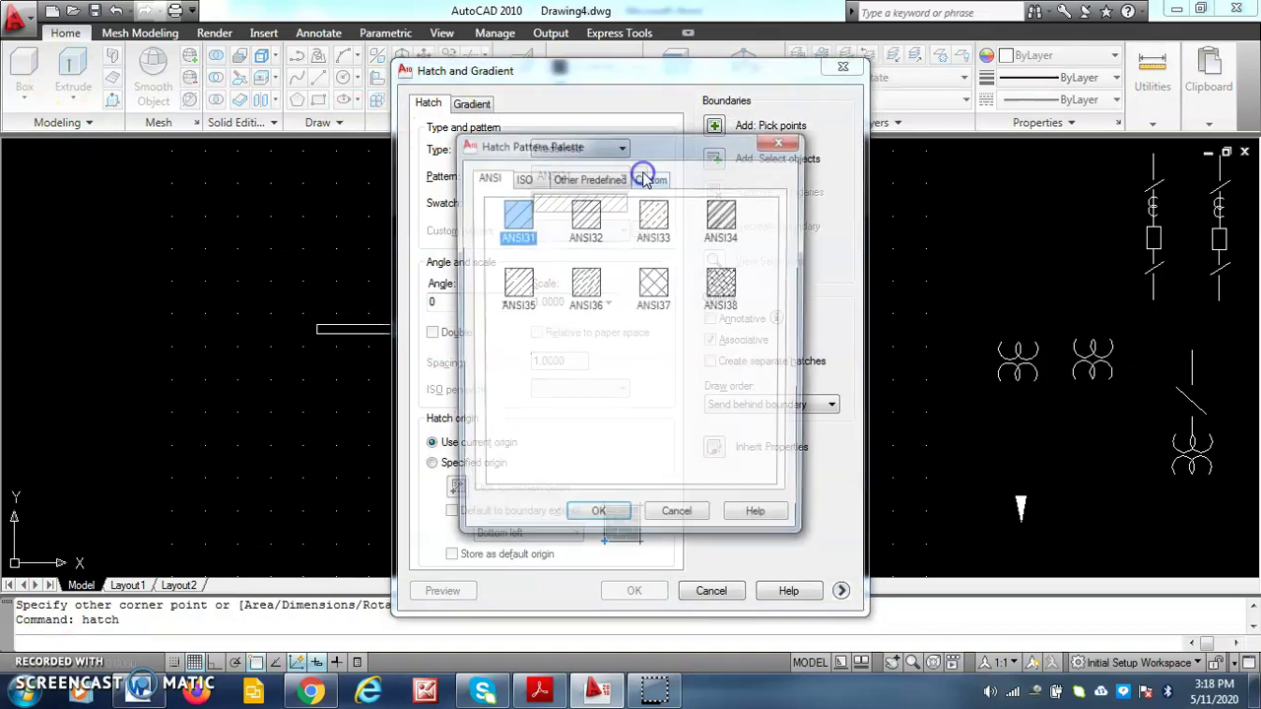
{"action": "left_click", "coordinate": [521, 178]}
{"action": "left_click", "coordinate": [585, 178]}
{"action": "left_click", "coordinate": [516, 215]}
{"action": "left_click", "coordinate": [595, 519]}
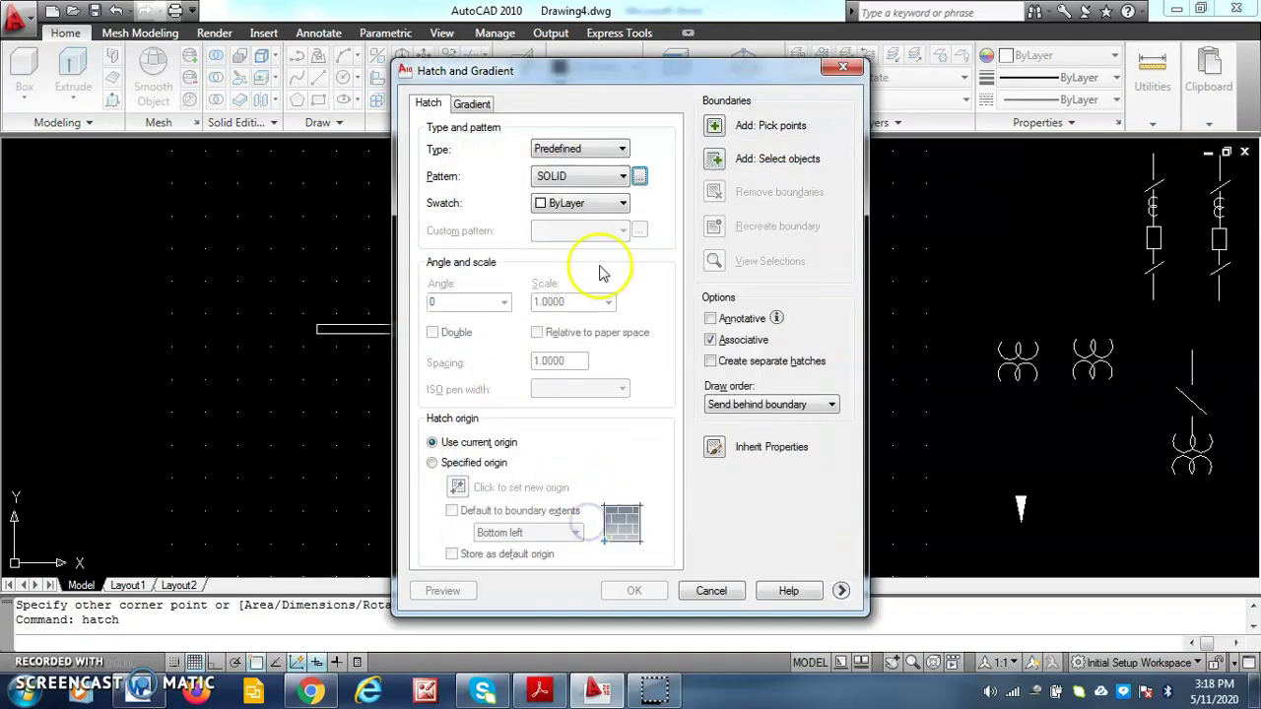
- Select the busbar rectangle as the hatch boundary and apply the solid fill to it
{"action": "left_click", "coordinate": [724, 163]}
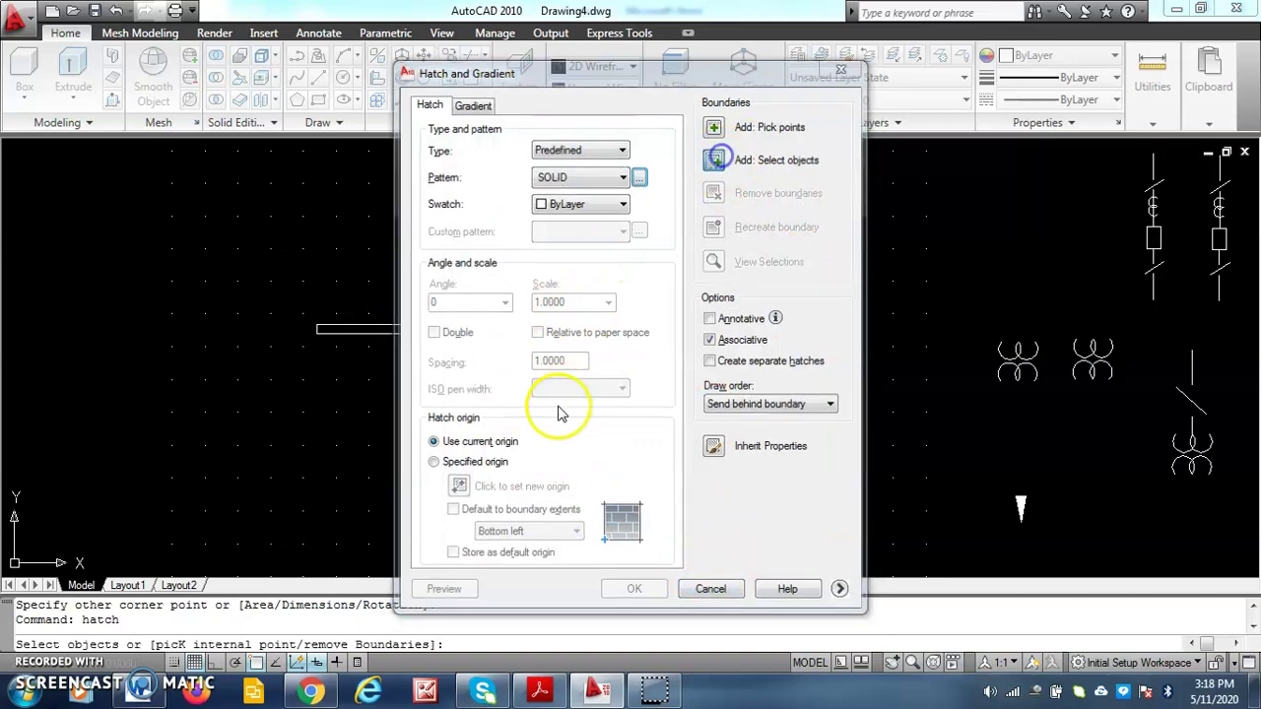
{"action": "left_click", "coordinate": [406, 323]}
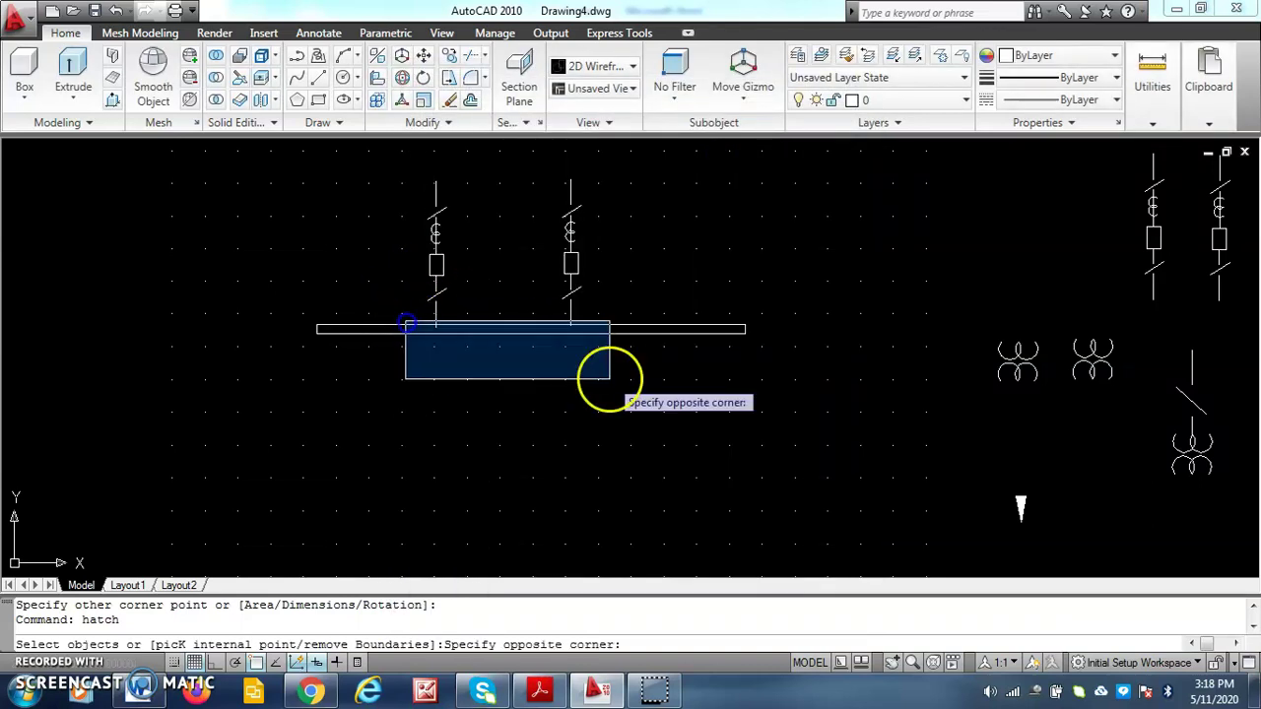
{"action": "left_click", "coordinate": [714, 372]}
{"action": "left_click", "coordinate": [700, 328]}
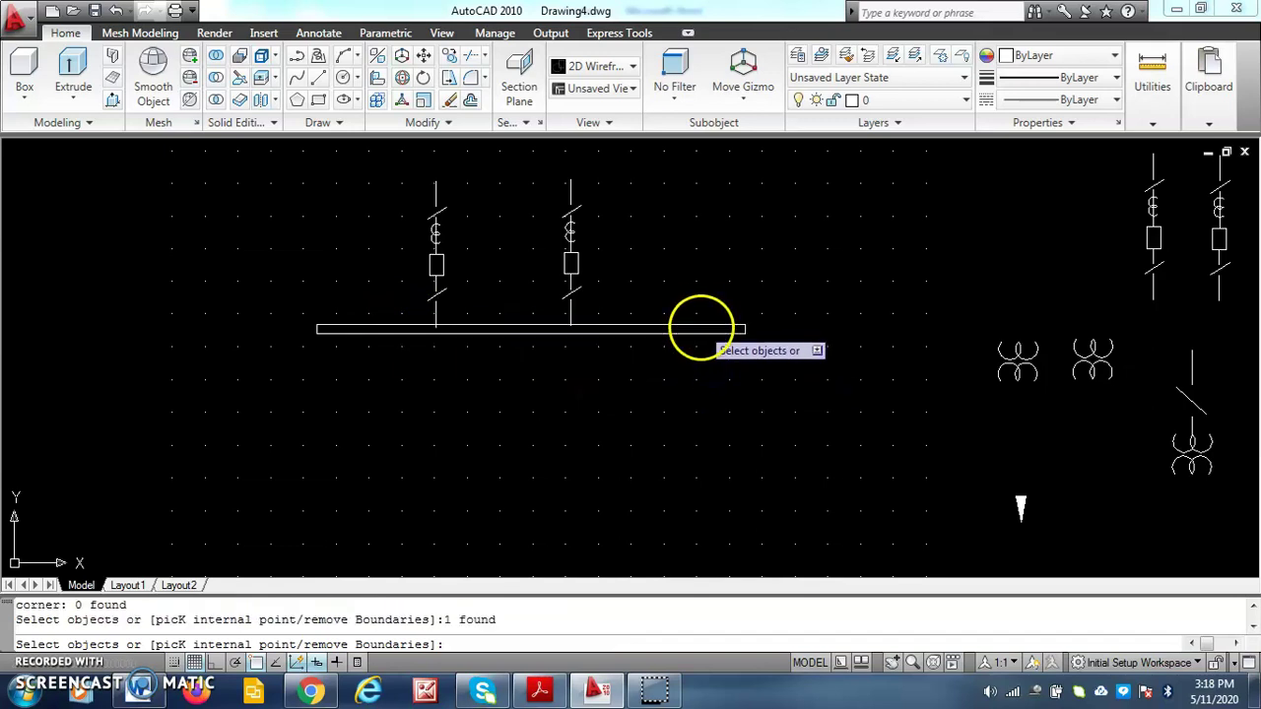
{"action": "key", "text": "Return"}
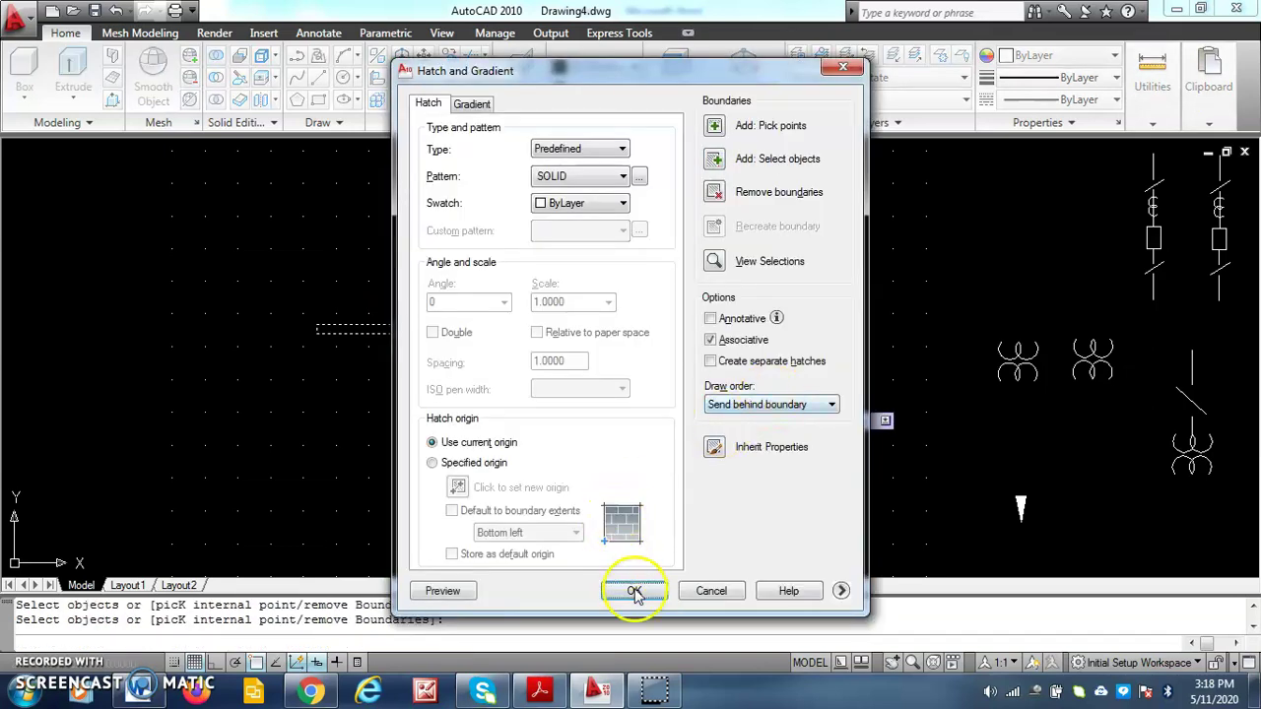
{"action": "left_click", "coordinate": [635, 593]}
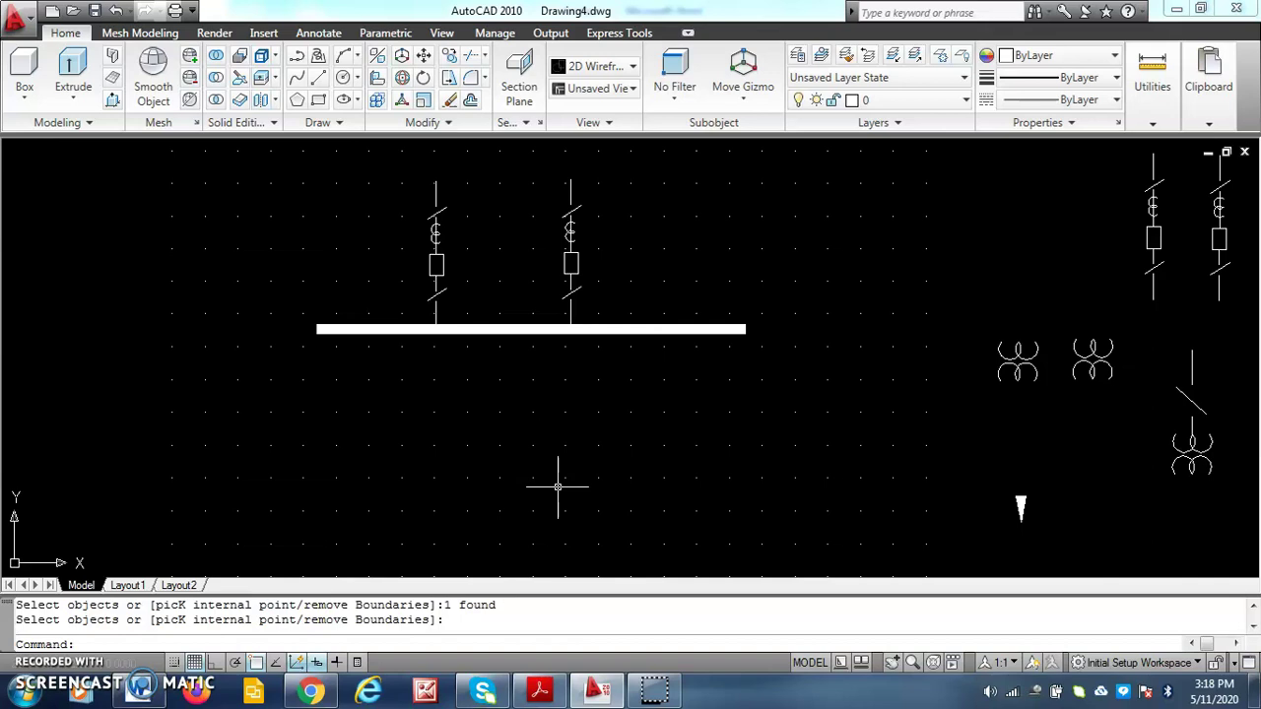
- Move the next prepared IS CT CB IS block by its upper end onto the busbar's lower edge, slightly left of the first upper block
{"action": "left_click", "coordinate": [423, 55]}
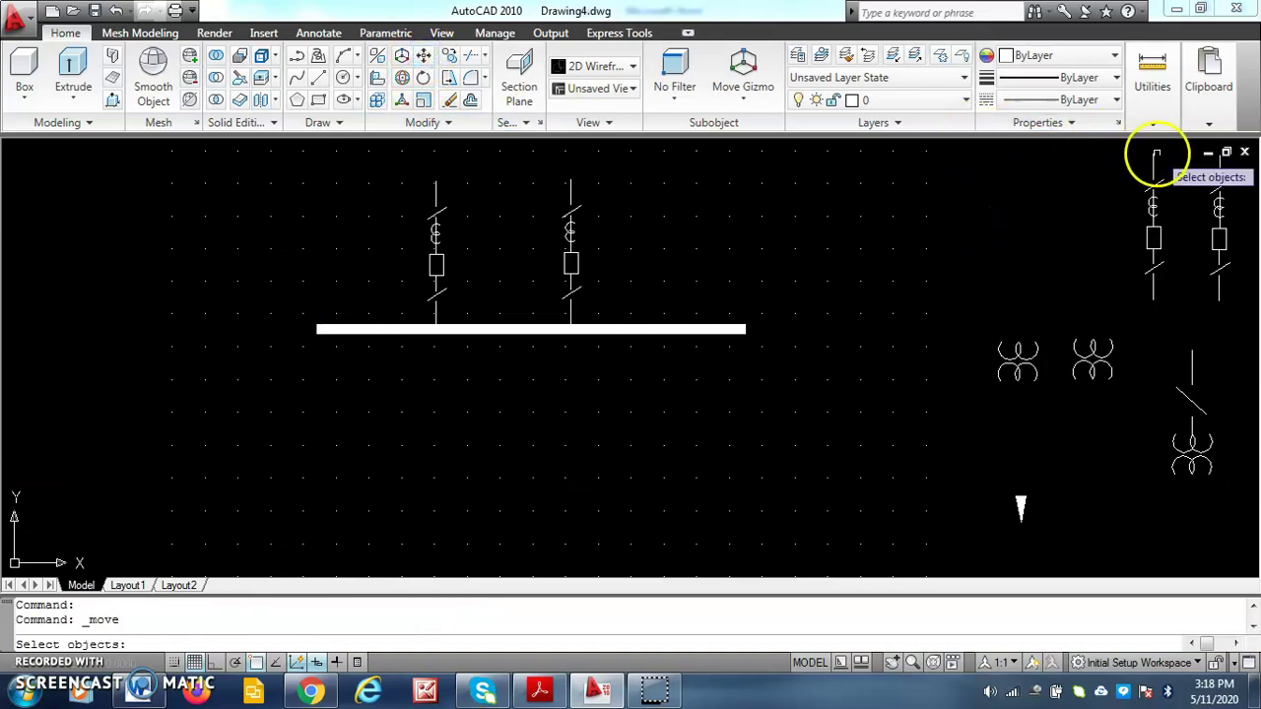
{"action": "left_click", "coordinate": [1154, 162]}
{"action": "key", "text": "Return"}
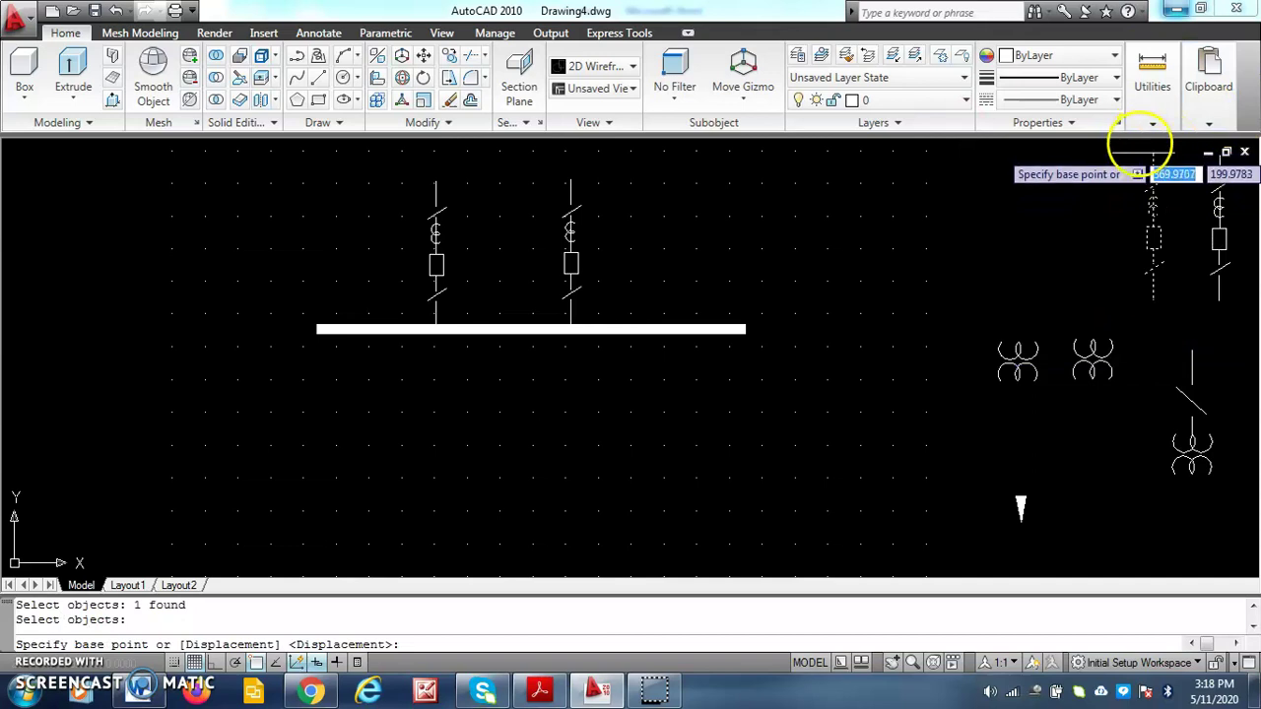
{"action": "left_click", "coordinate": [1153, 153]}
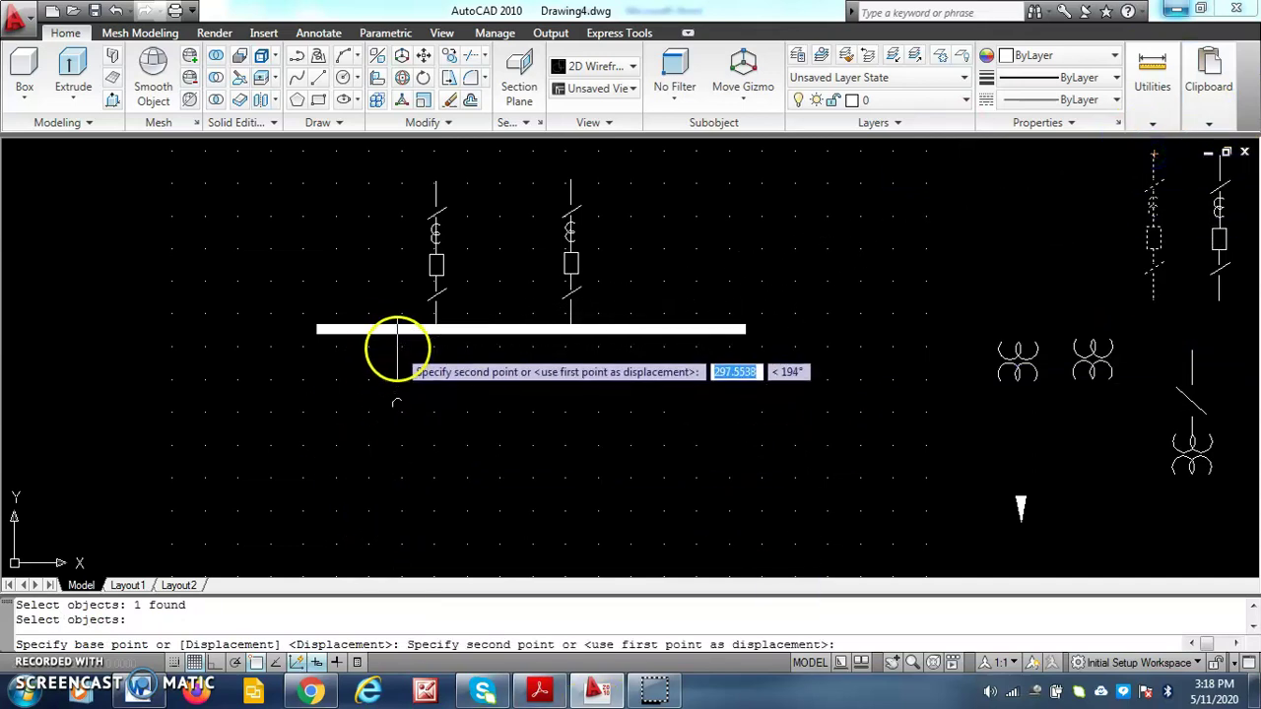
{"action": "scroll", "coordinate": [399, 374], "scroll_direction": "up", "scroll_amount": 4}
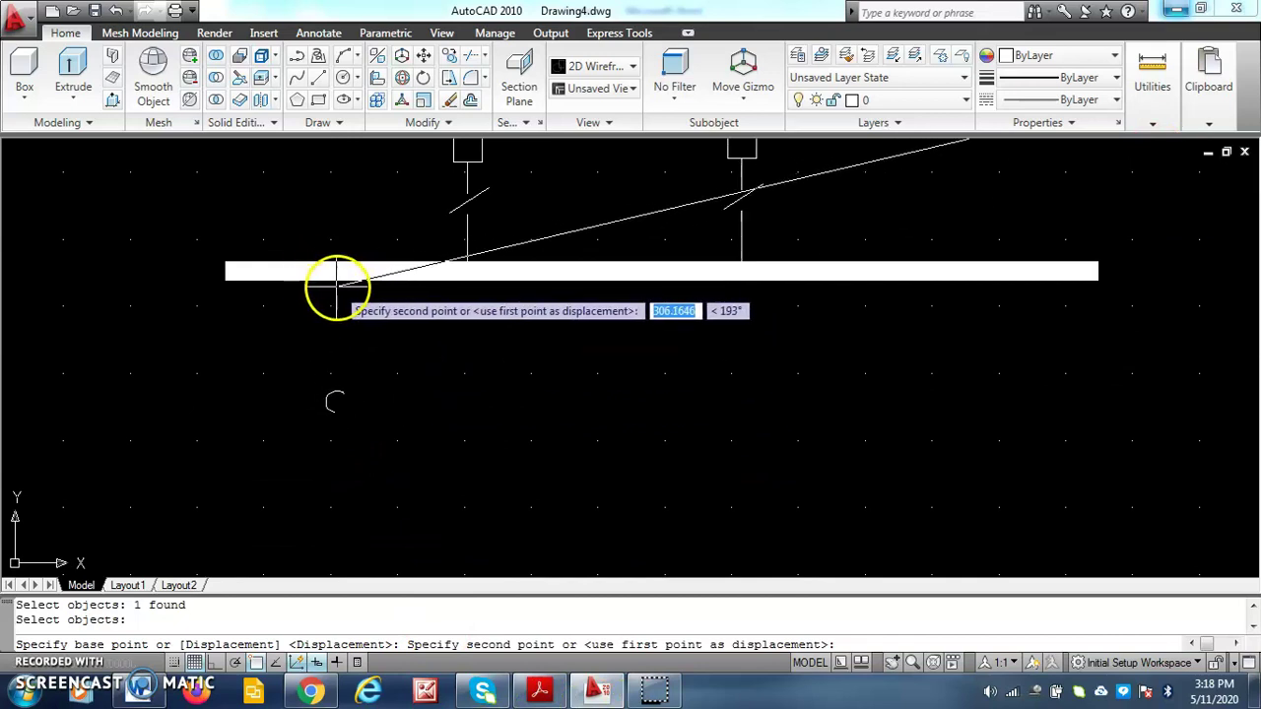
{"action": "left_click", "coordinate": [395, 278]}
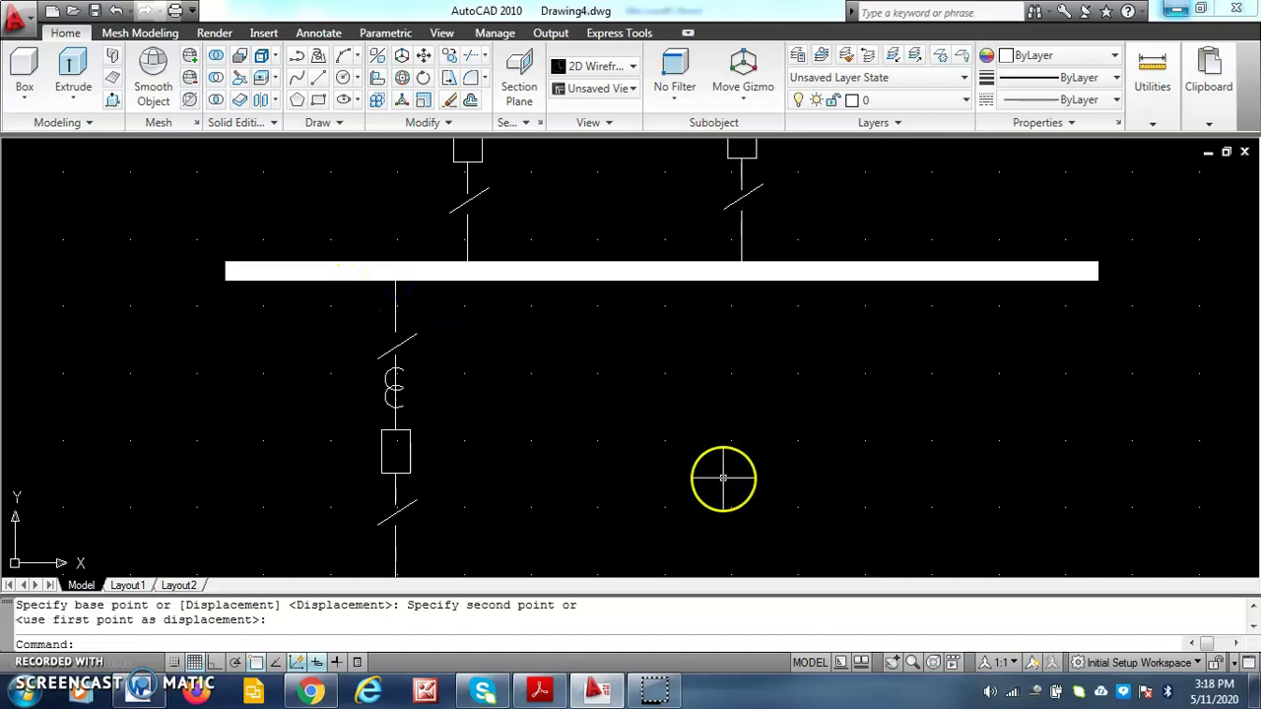
- Move the last prepared IS CT CB IS block by its upper end onto the busbar's lower edge, right of the first lower block
{"action": "type", "text": "z"}
{"action": "key", "text": "Return"}
{"action": "type", "text": "a"}
{"action": "key", "text": "Return"}
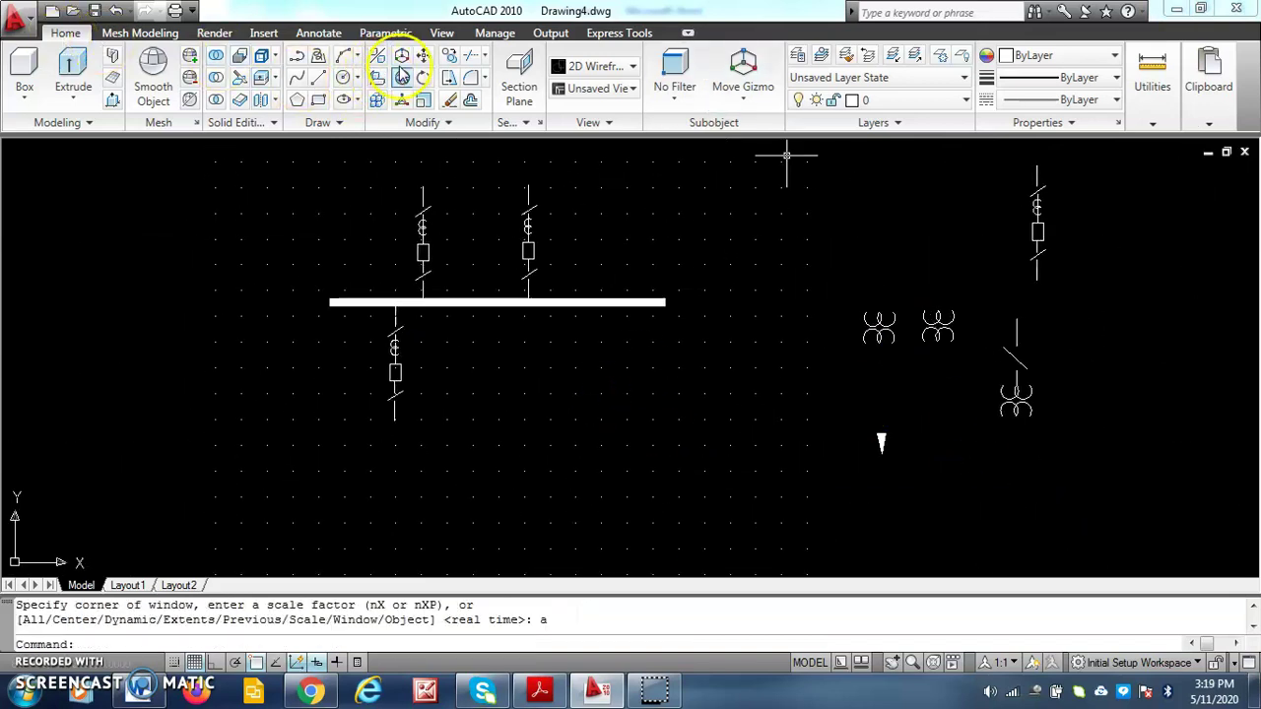
{"action": "left_click", "coordinate": [422, 56]}
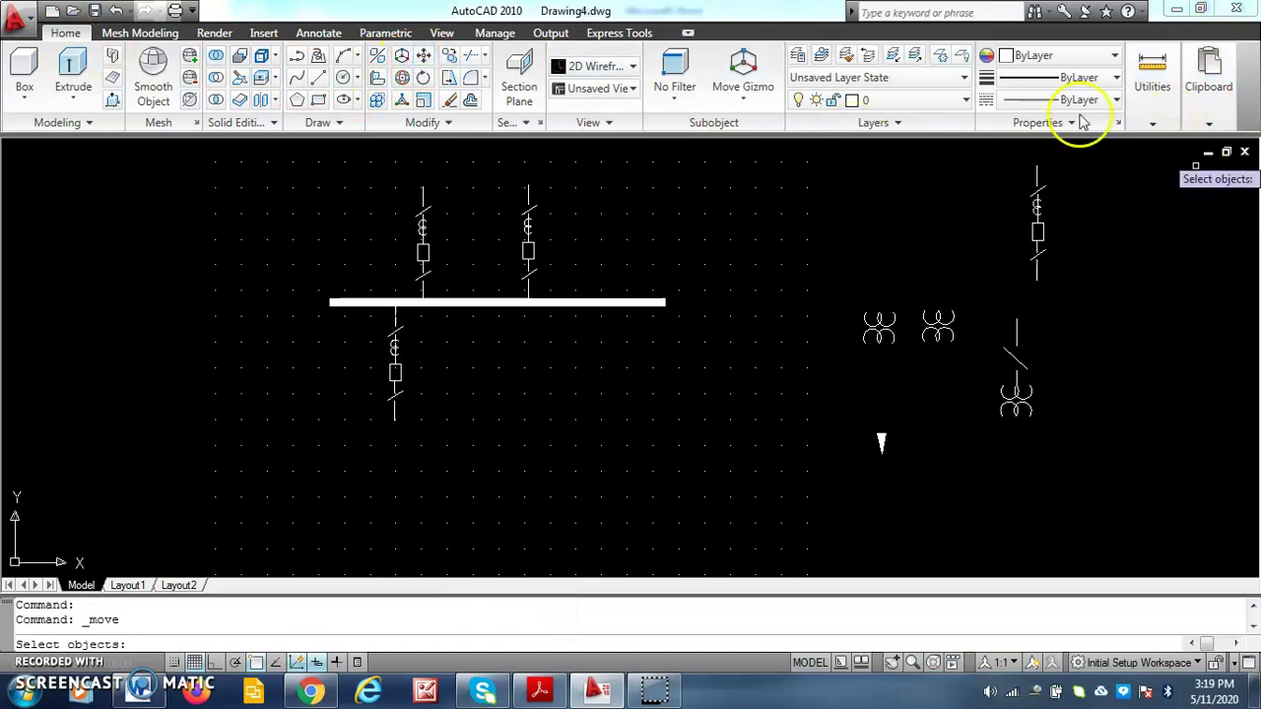
{"action": "left_click", "coordinate": [1050, 244]}
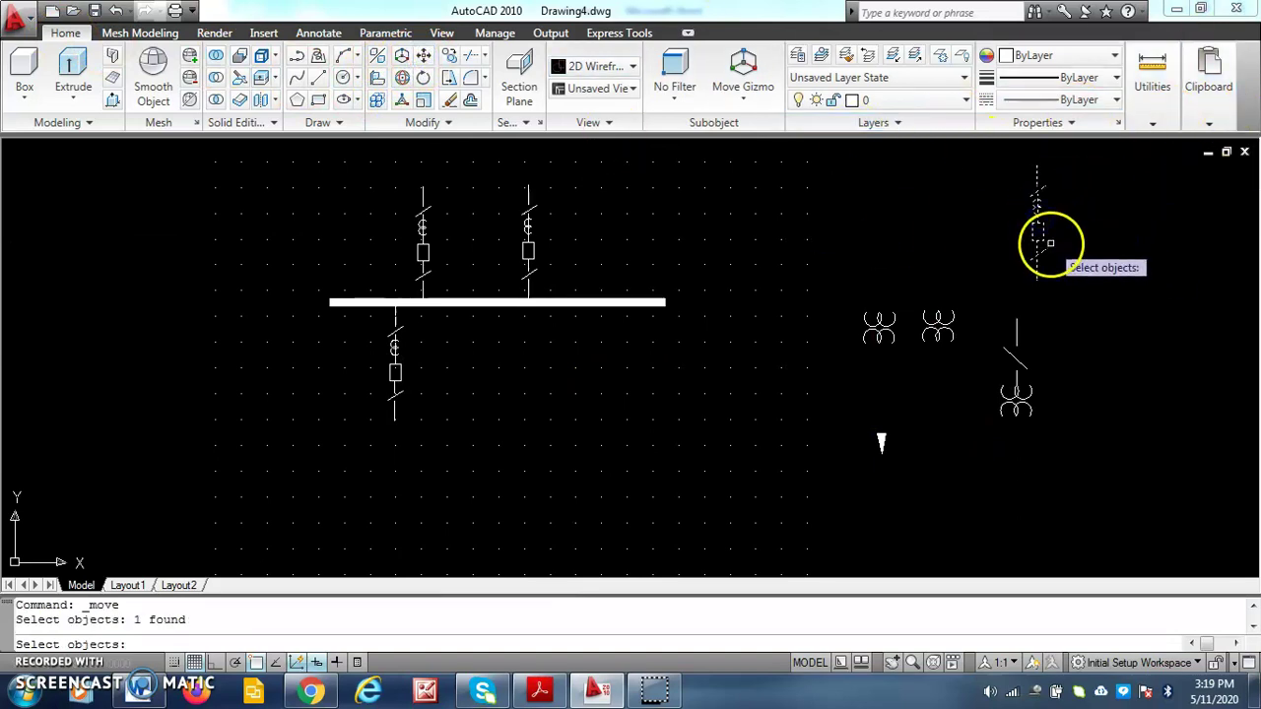
{"action": "key", "text": "Return"}
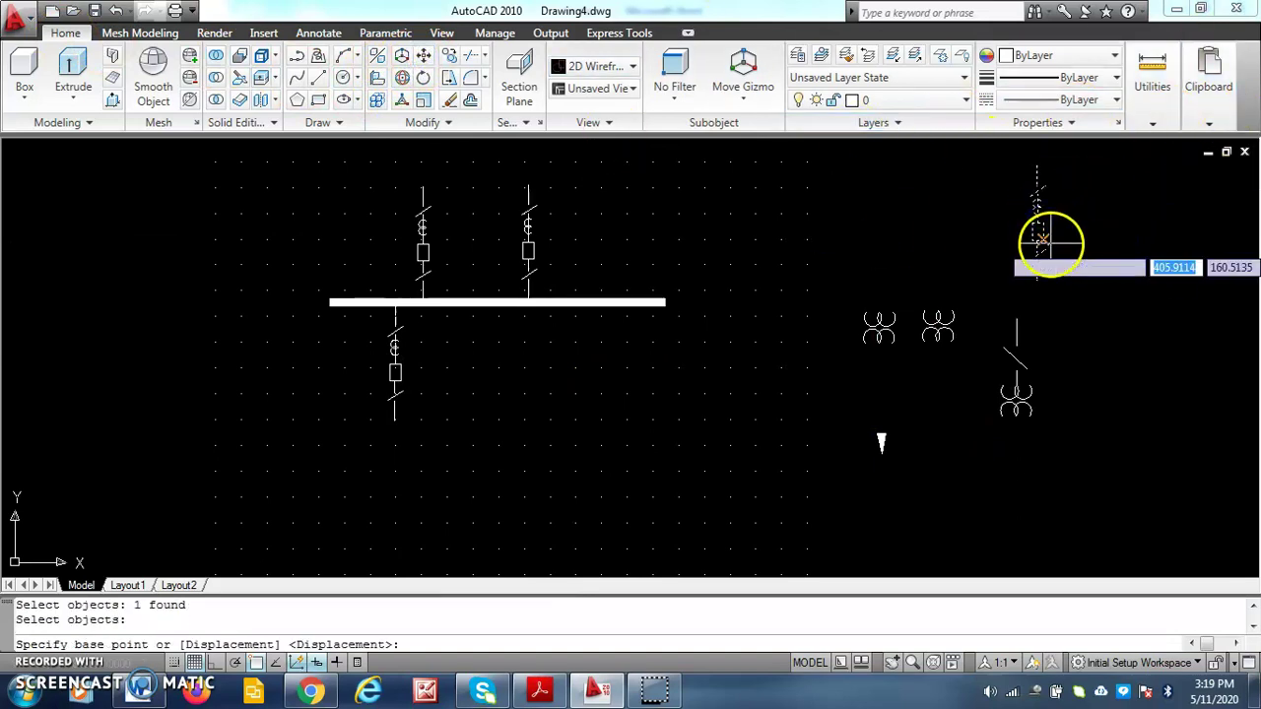
{"action": "left_click", "coordinate": [1036, 166]}
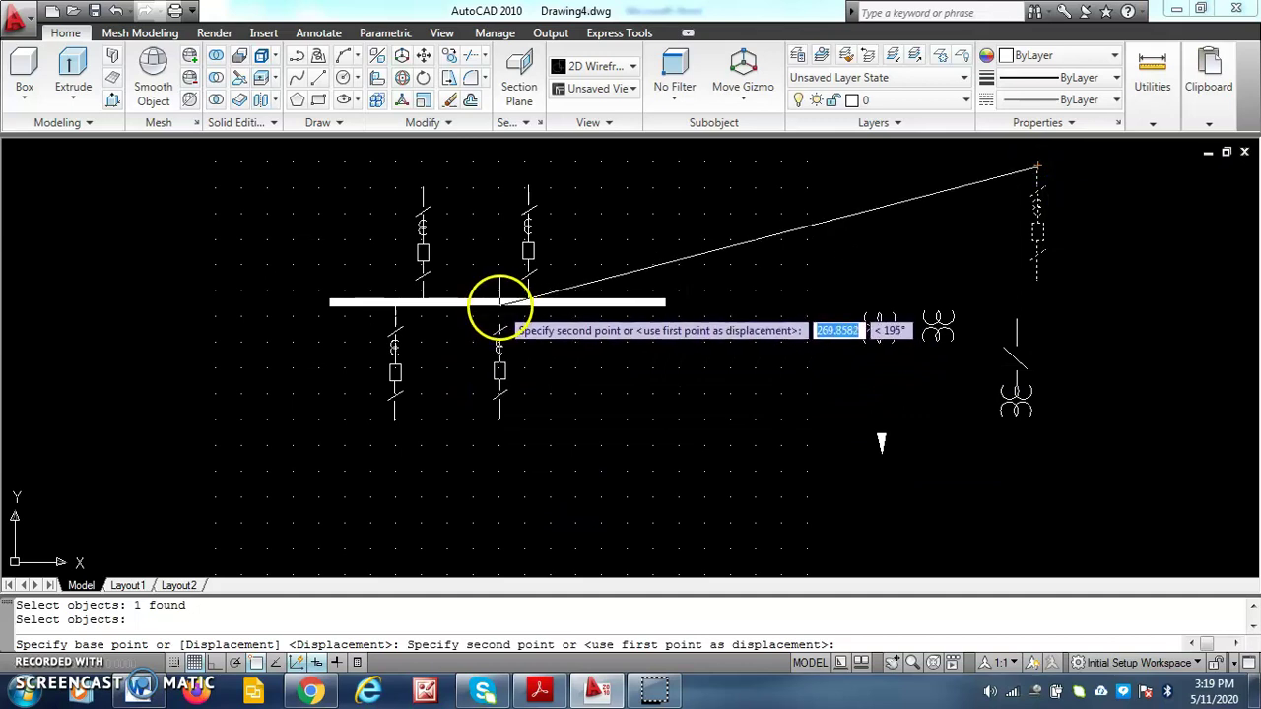
{"action": "left_click", "coordinate": [500, 303]}
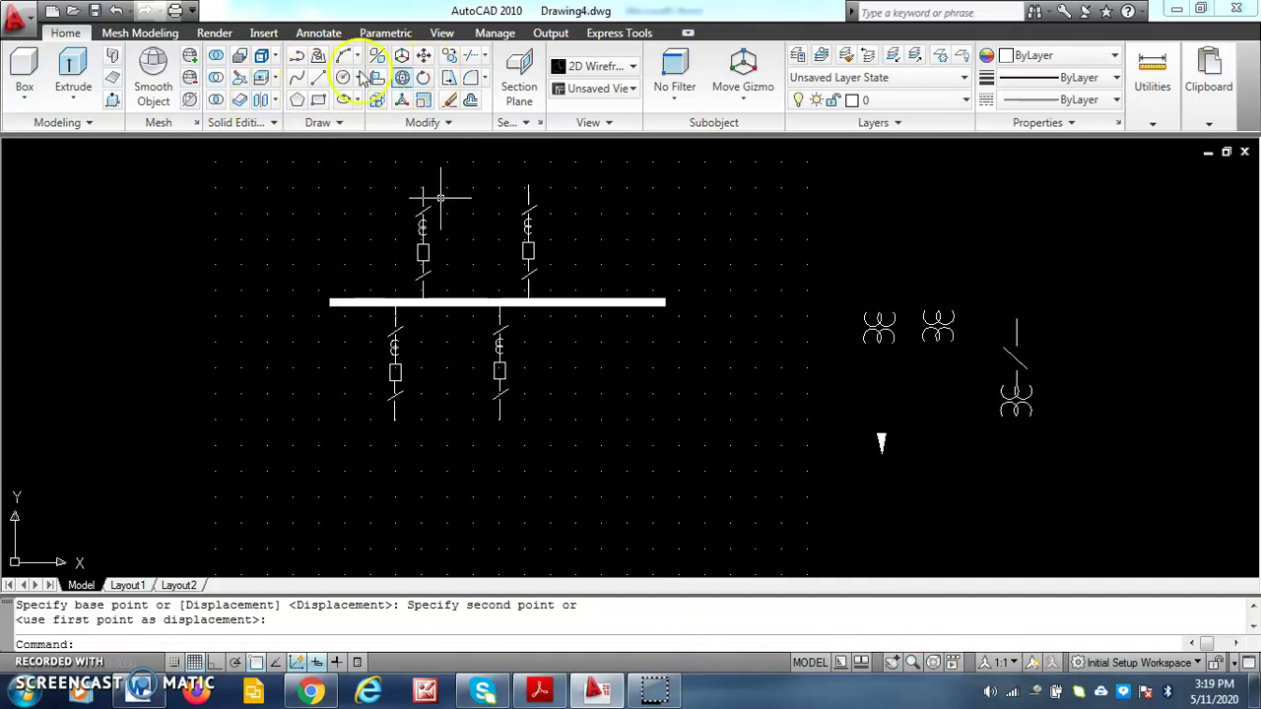
- Move the combined isolator and transformer block by its upper end onto the busbar's lower edge, right of the two lower feeders
{"action": "left_click", "coordinate": [422, 55]}
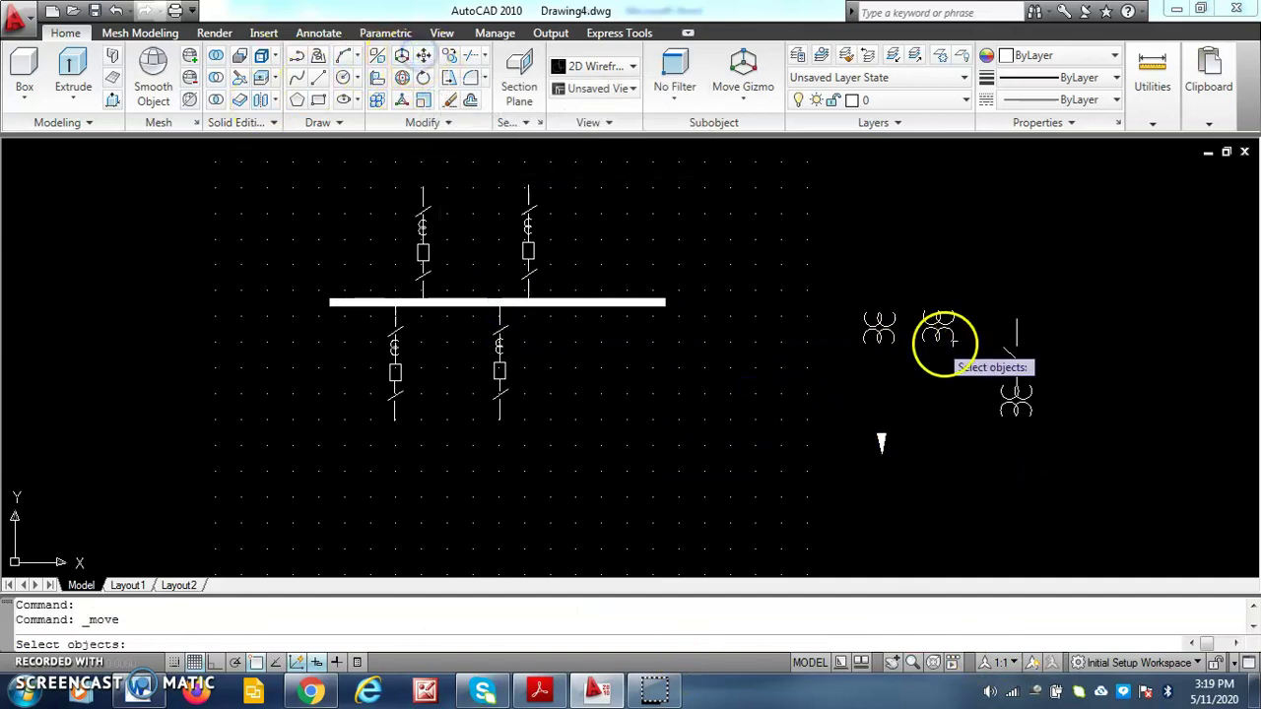
{"action": "left_click", "coordinate": [1010, 399]}
{"action": "key", "text": "Return"}
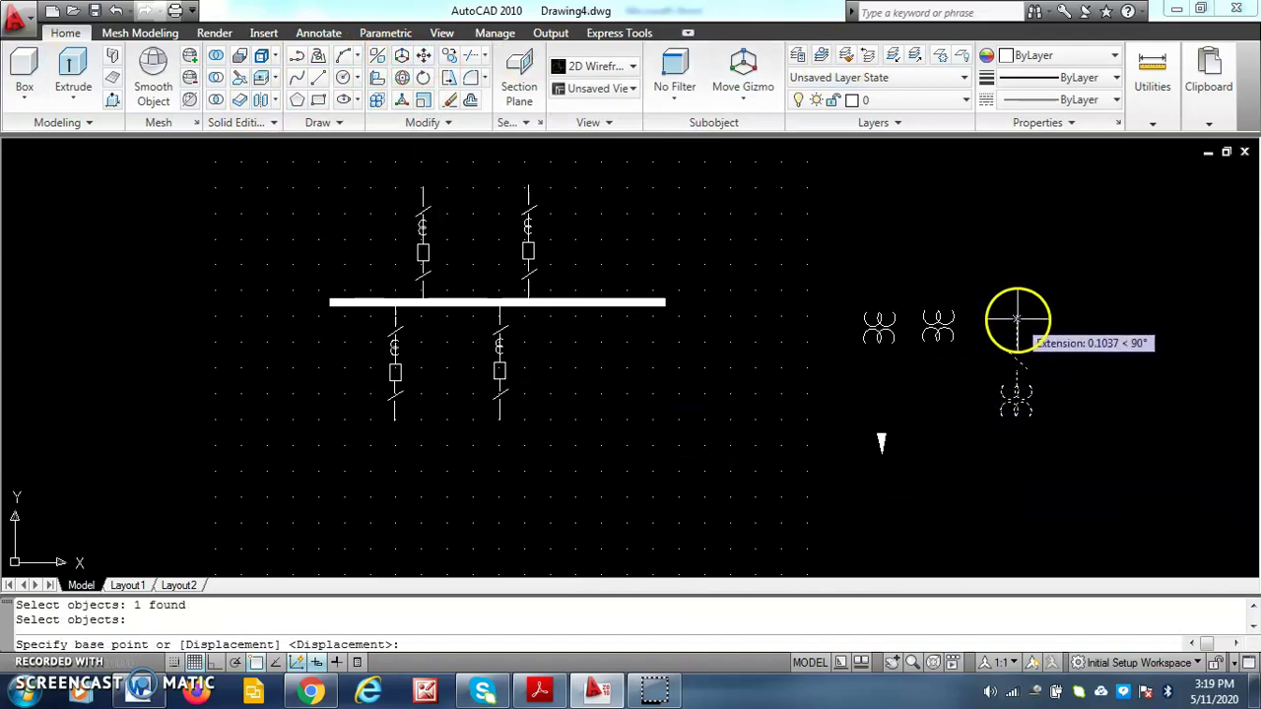
{"action": "left_click", "coordinate": [1016, 320]}
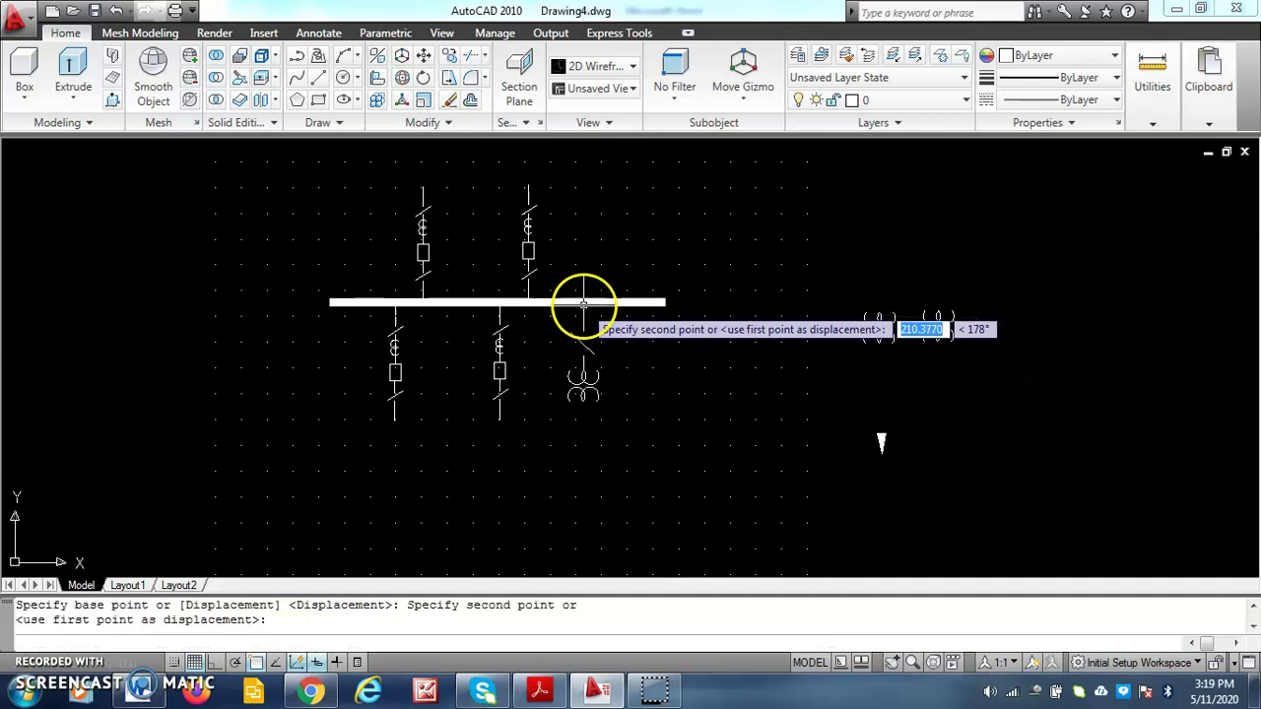
{"action": "left_click", "coordinate": [809, 434]}
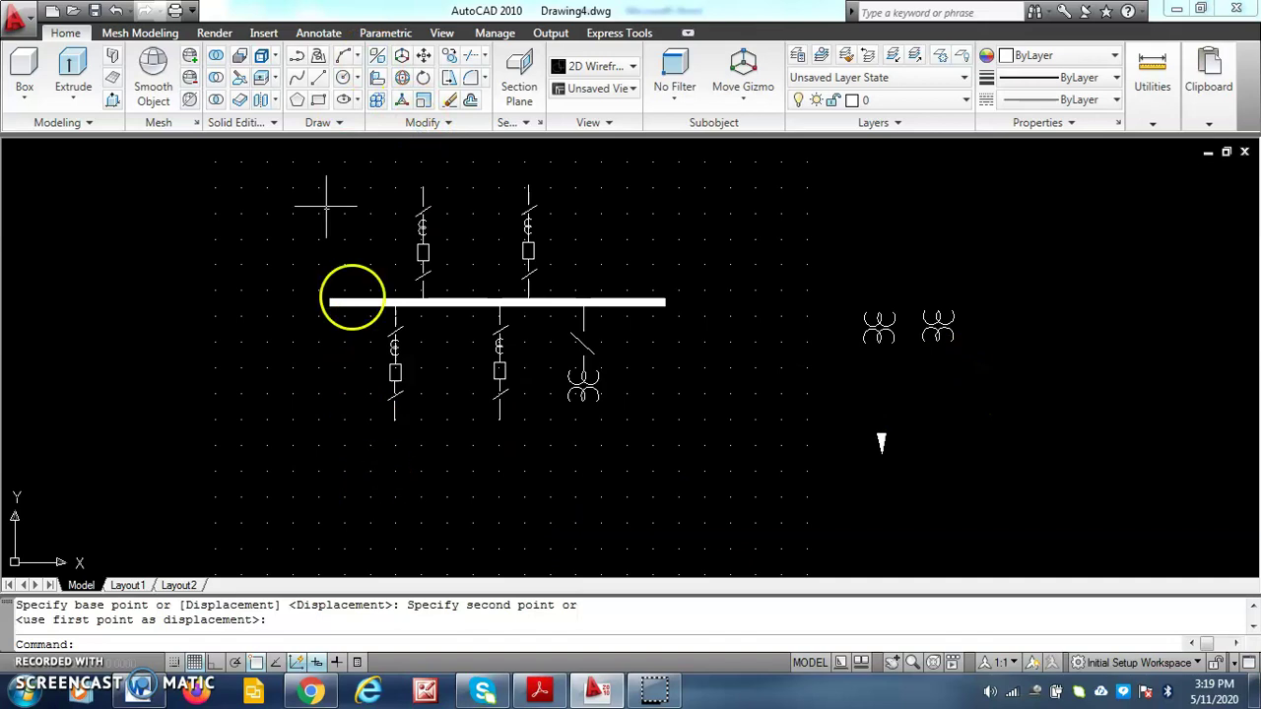
- Move the nearer spare transformer block by its upper centre point onto the lower end of the second lower feeder
{"action": "left_click", "coordinate": [425, 55]}
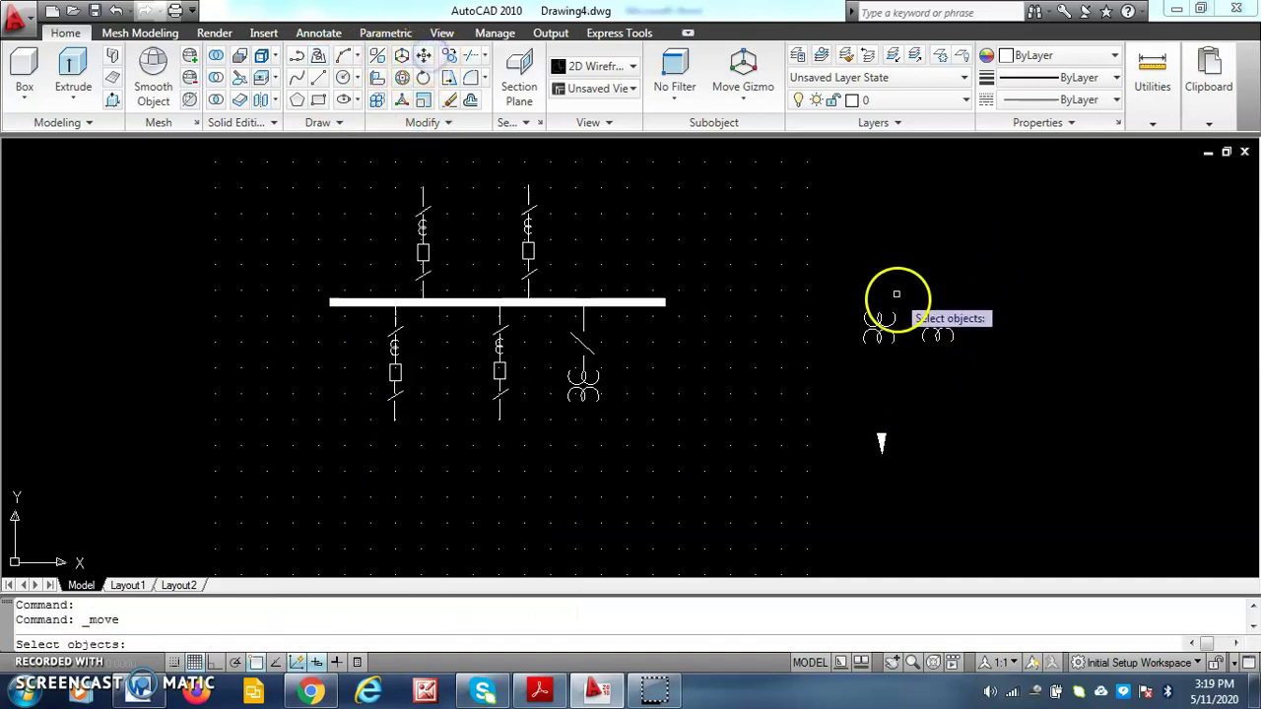
{"action": "left_click", "coordinate": [887, 335]}
{"action": "key", "text": "Return"}
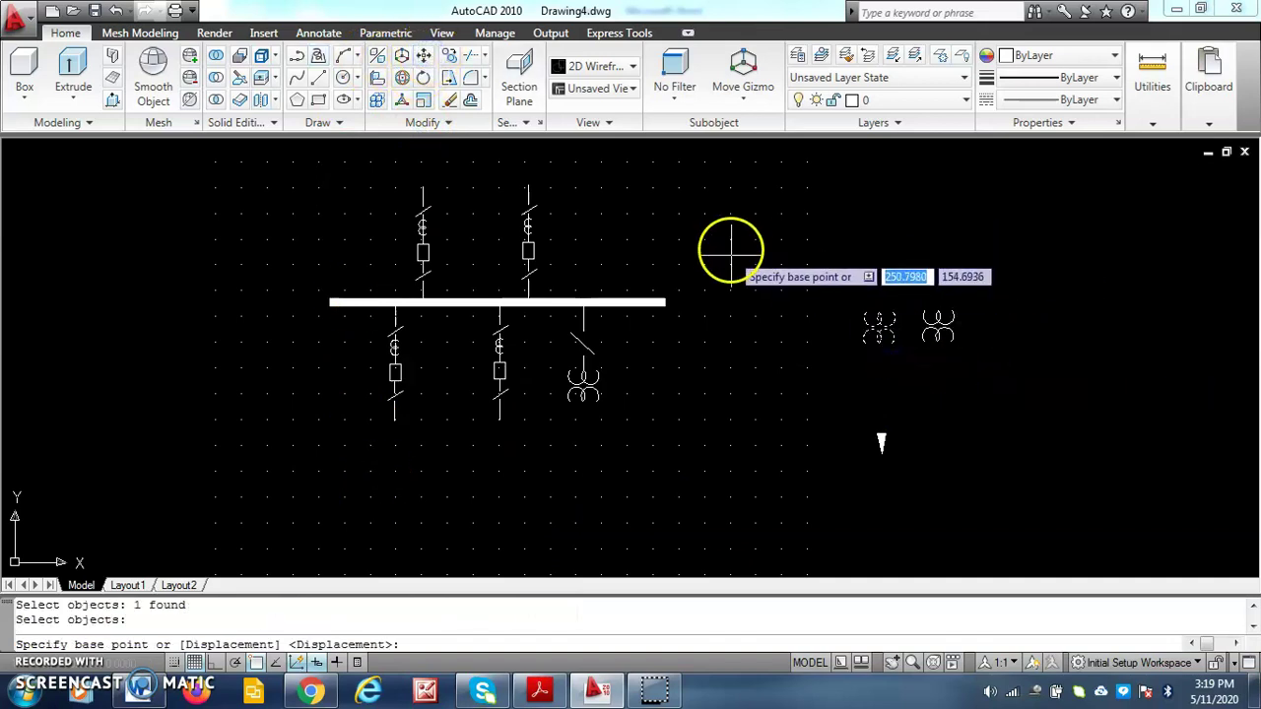
{"action": "scroll", "coordinate": [862, 361], "scroll_direction": "up", "scroll_amount": 3}
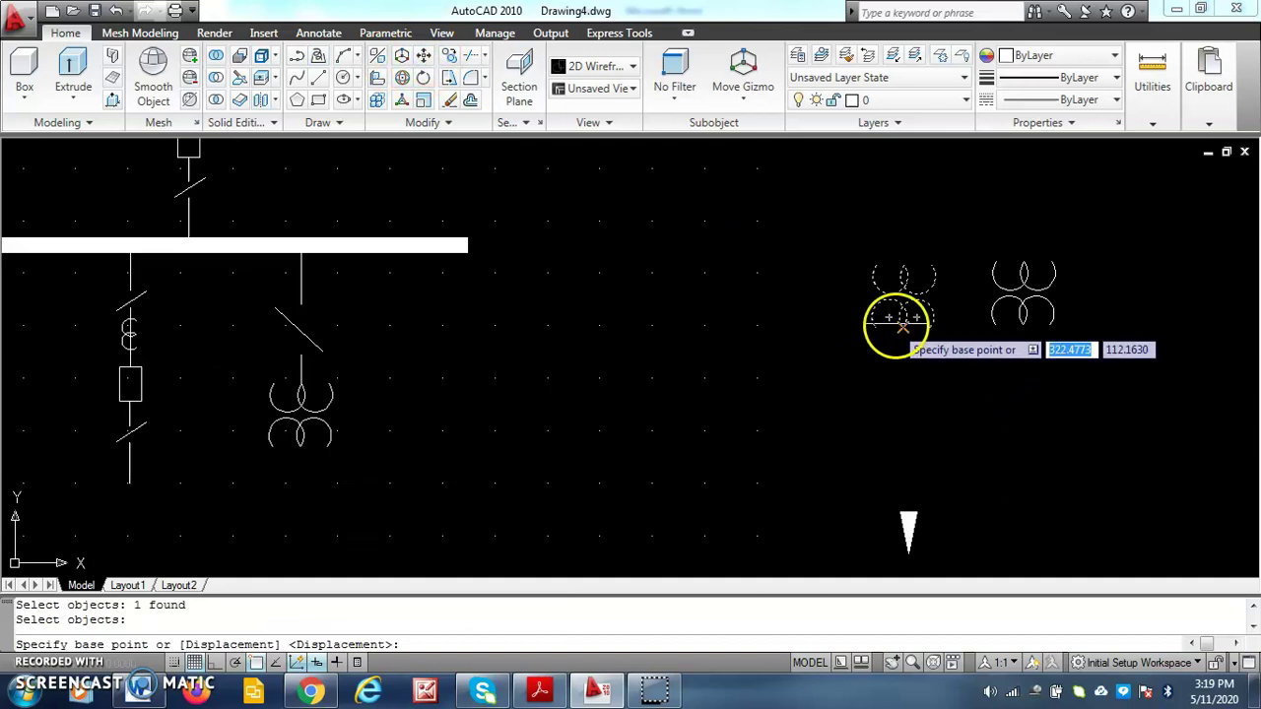
{"action": "left_click", "coordinate": [904, 266]}
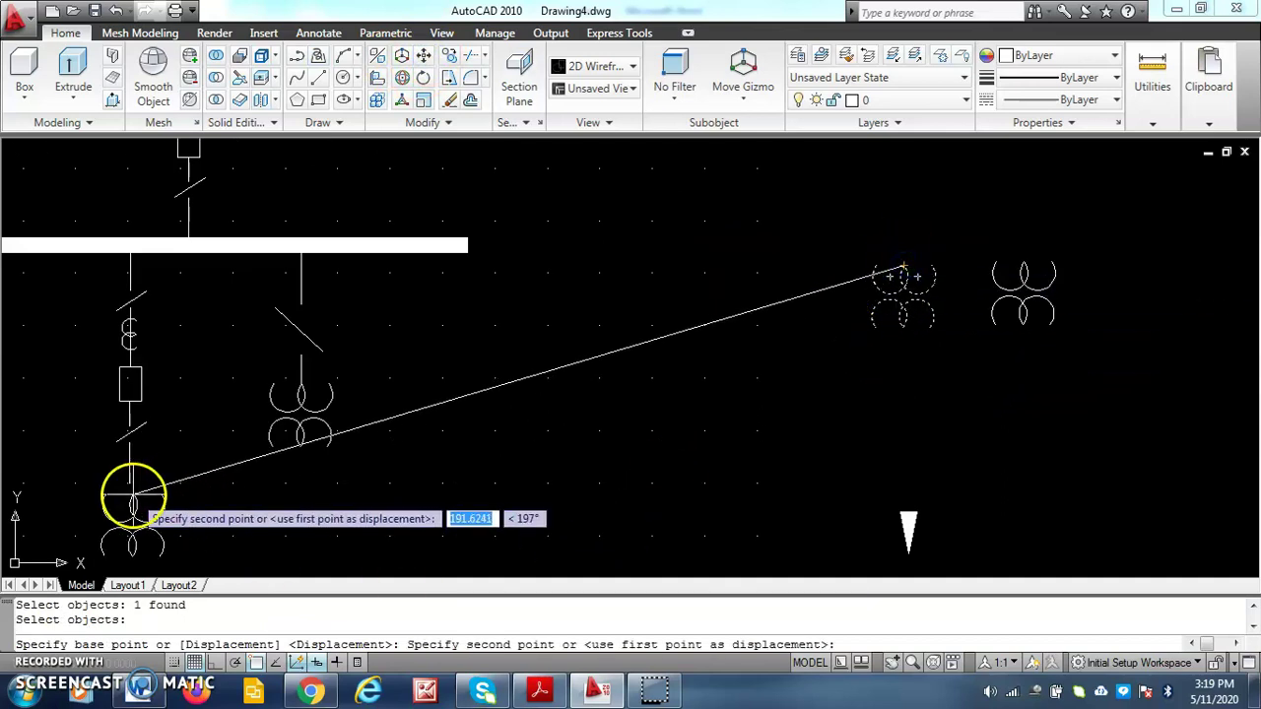
{"action": "scroll", "coordinate": [129, 490], "scroll_direction": "up", "scroll_amount": 2}
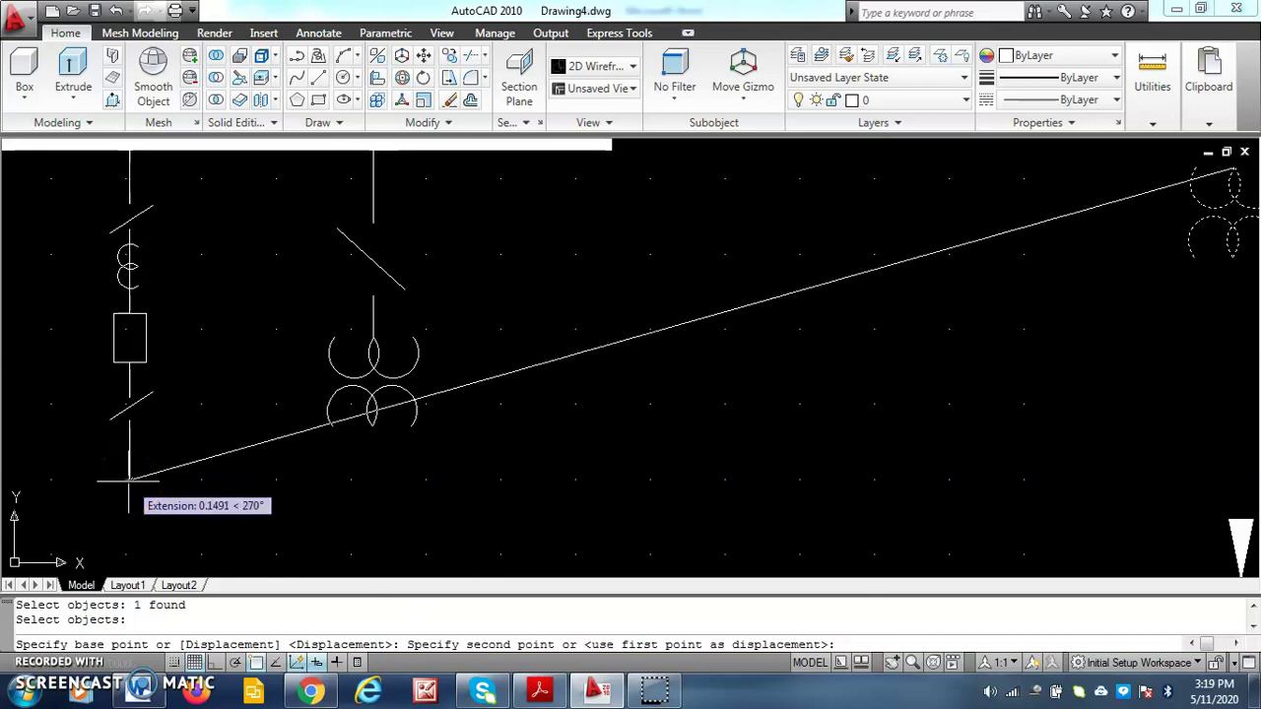
{"action": "left_click", "coordinate": [129, 481]}
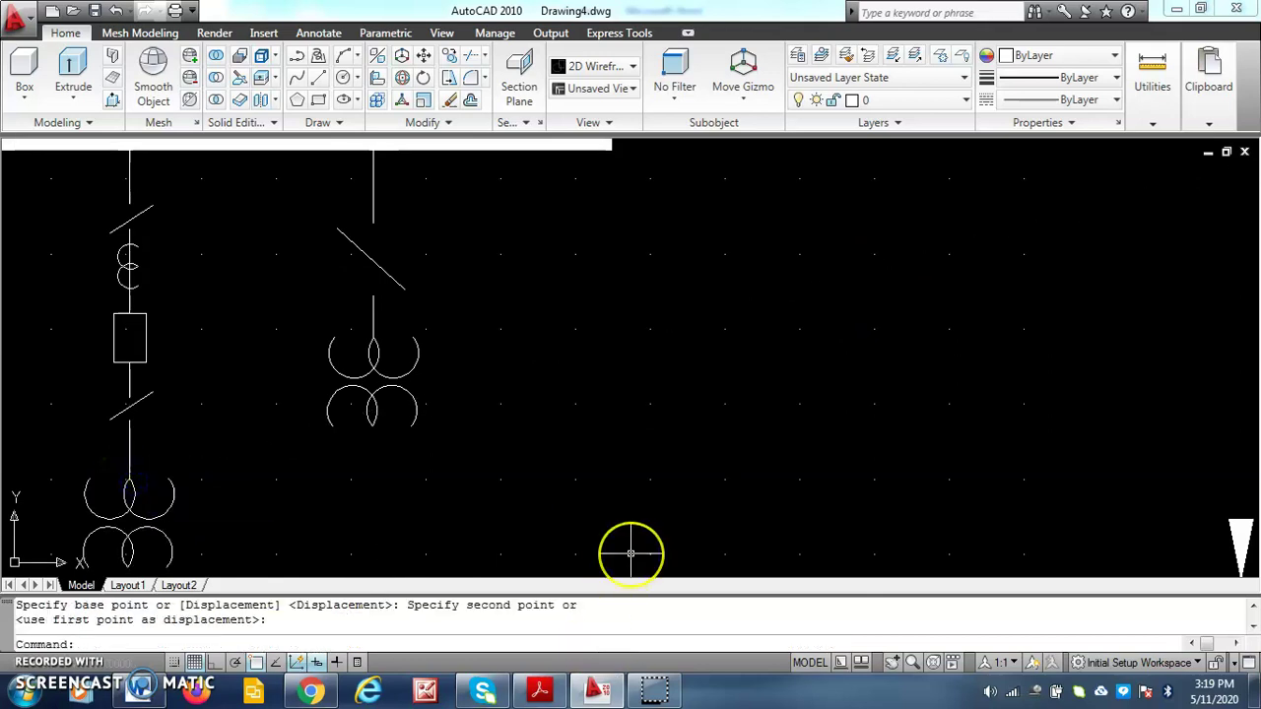
- Move the remaining spare transformer block by its upper centre point onto the lower end of the first lower feeder
{"action": "type", "text": "z"}
{"action": "key", "text": "Return"}
{"action": "type", "text": "a"}
{"action": "key", "text": "Return"}
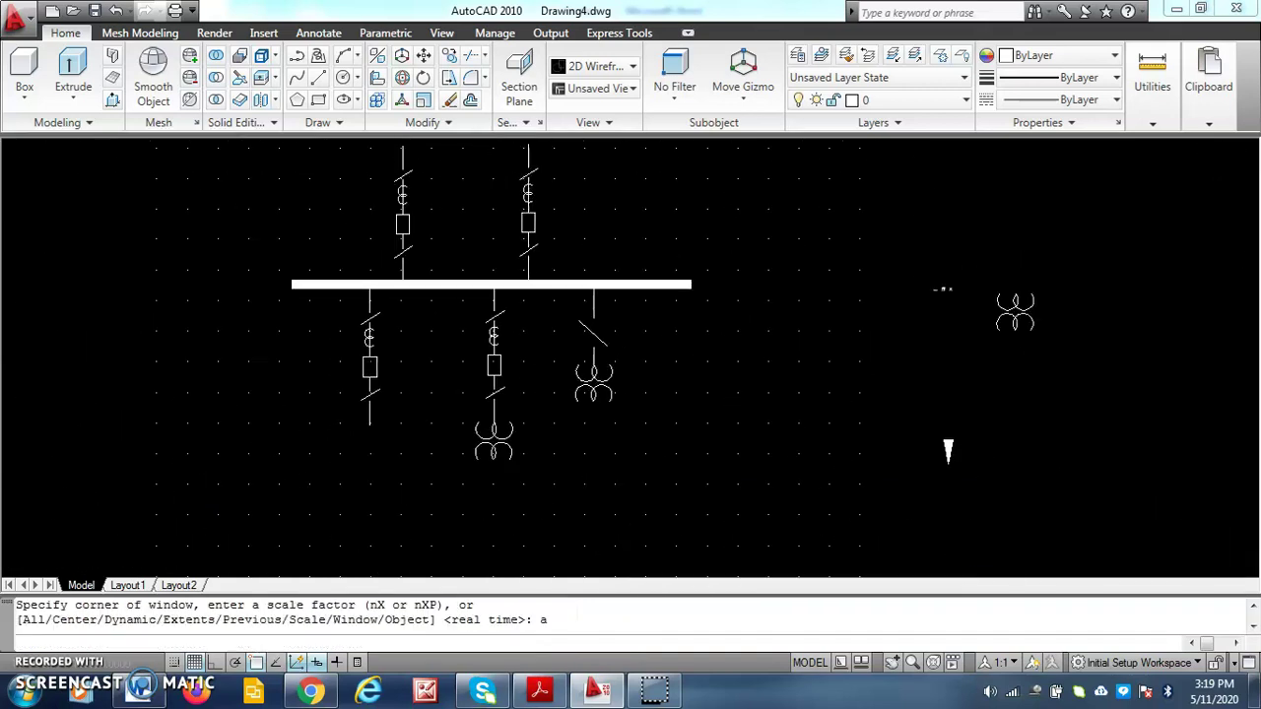
{"action": "left_click", "coordinate": [423, 56]}
{"action": "left_click", "coordinate": [983, 328]}
{"action": "key", "text": "Return"}
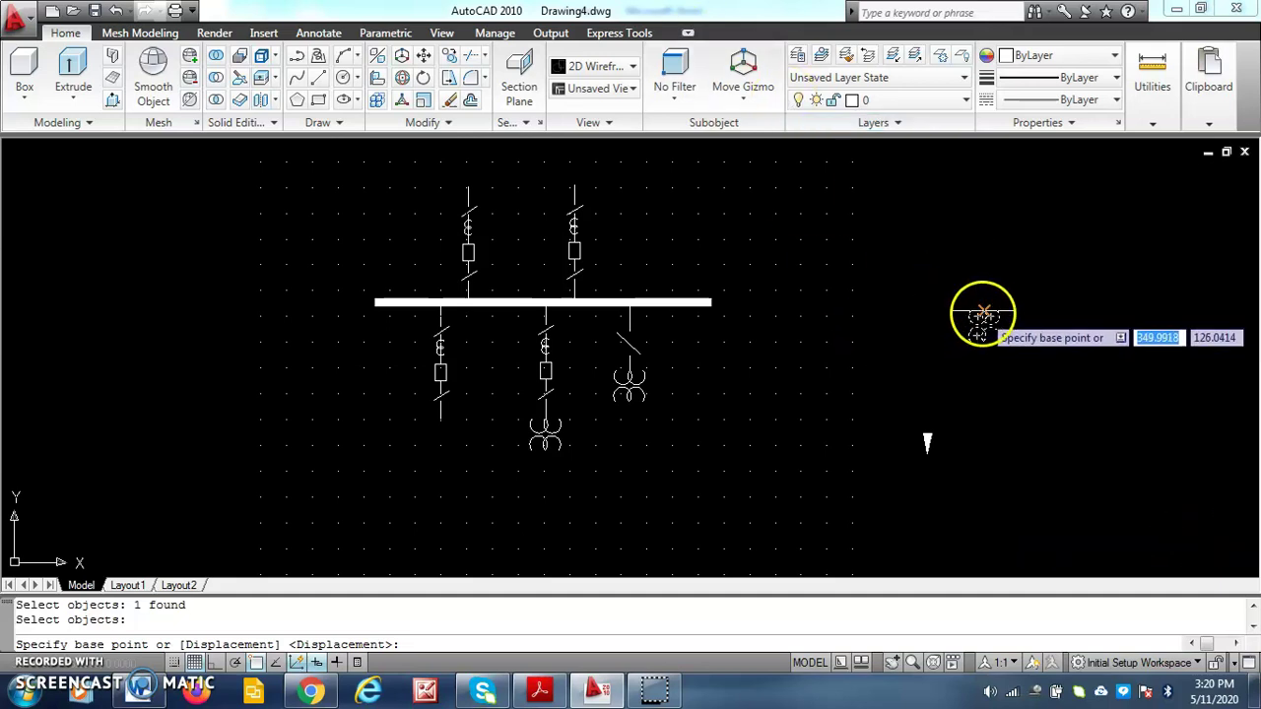
{"action": "left_click", "coordinate": [983, 316]}
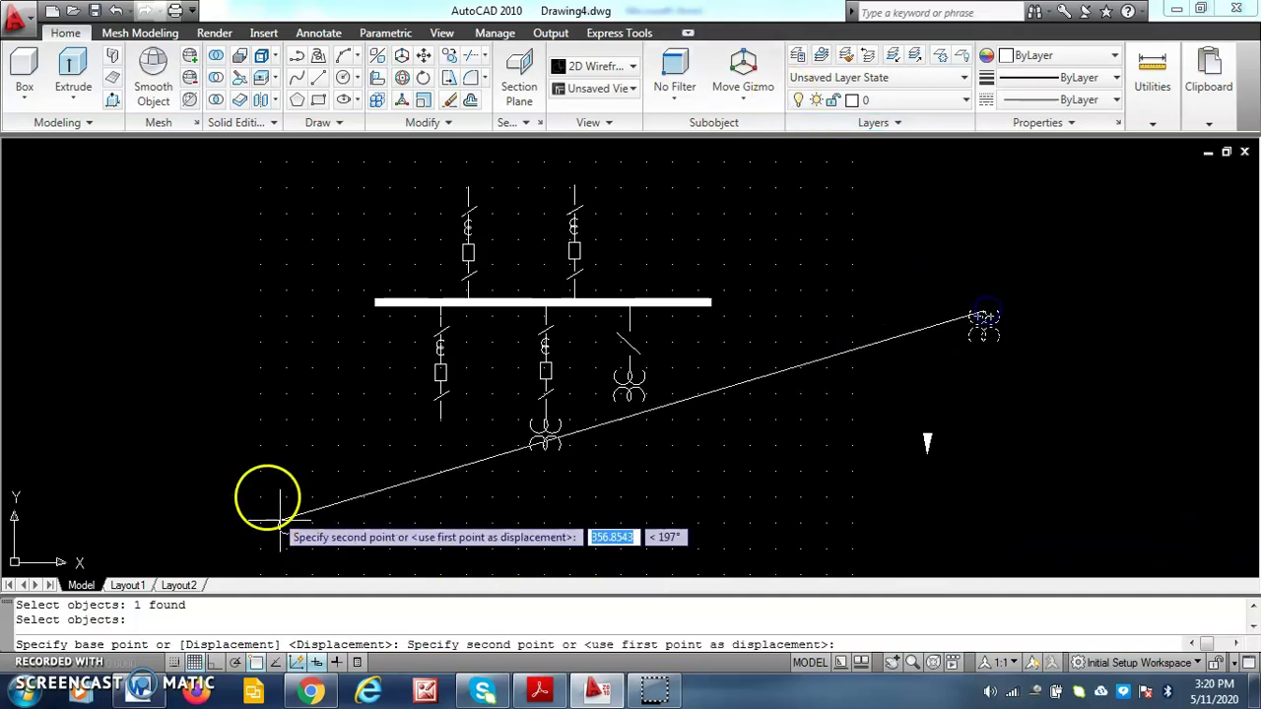
{"action": "scroll", "coordinate": [362, 453], "scroll_direction": "up", "scroll_amount": 3}
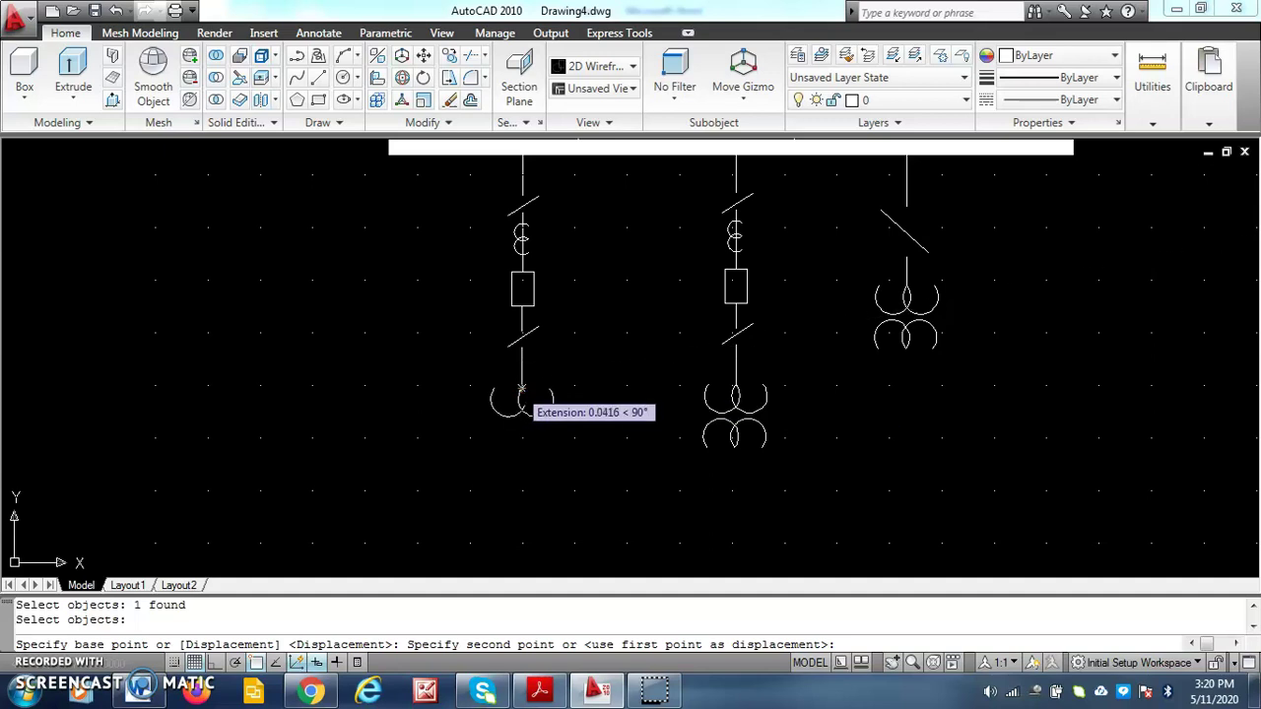
{"action": "left_click", "coordinate": [522, 390]}
{"action": "left_click", "coordinate": [522, 392]}
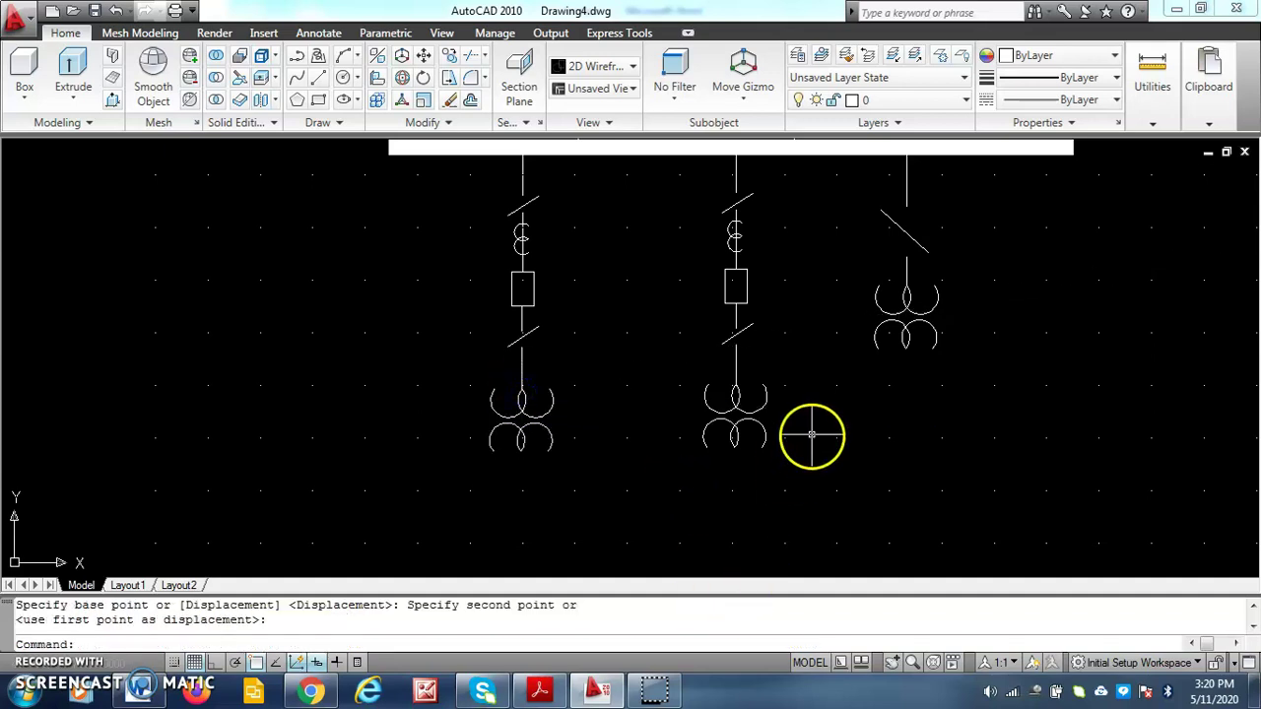
- Try to draw a line of length 10 at 90° from the first feeder transformer's lower centre point, and undo it
{"action": "type", "text": "z"}
{"action": "key", "text": "Return"}
{"action": "type", "text": "a"}
{"action": "key", "text": "Return"}
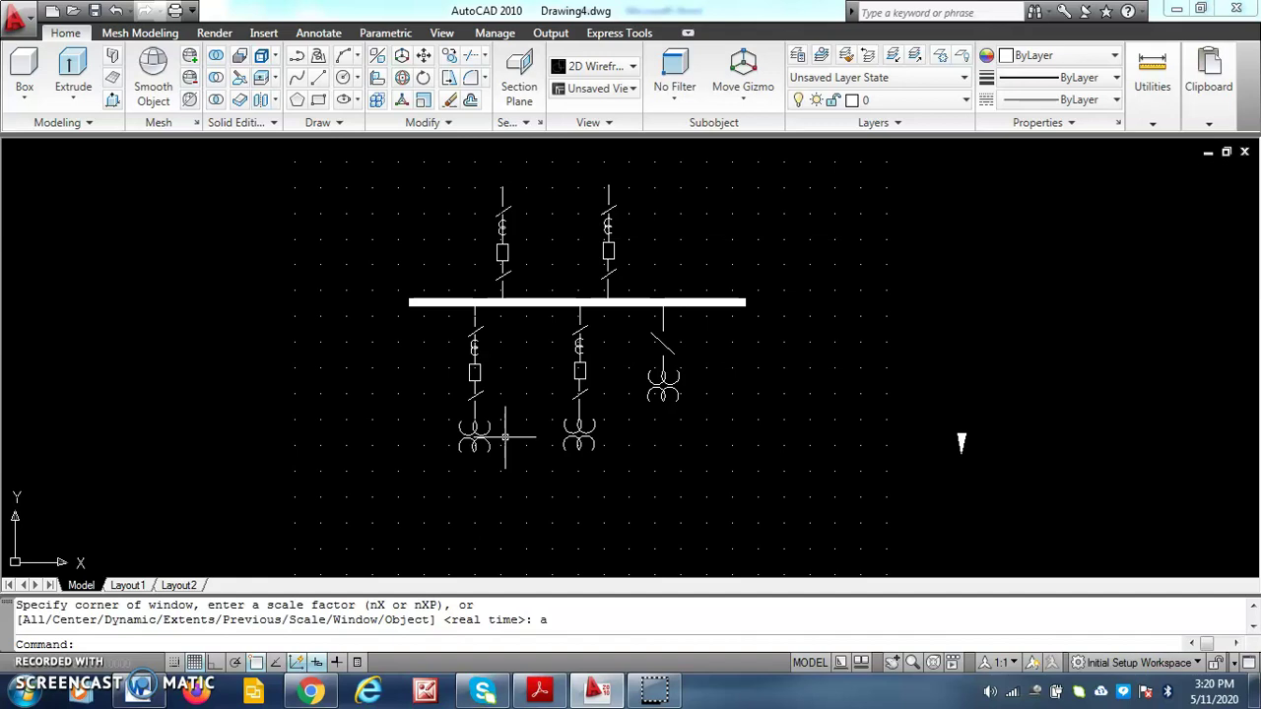
{"action": "left_click", "coordinate": [323, 79]}
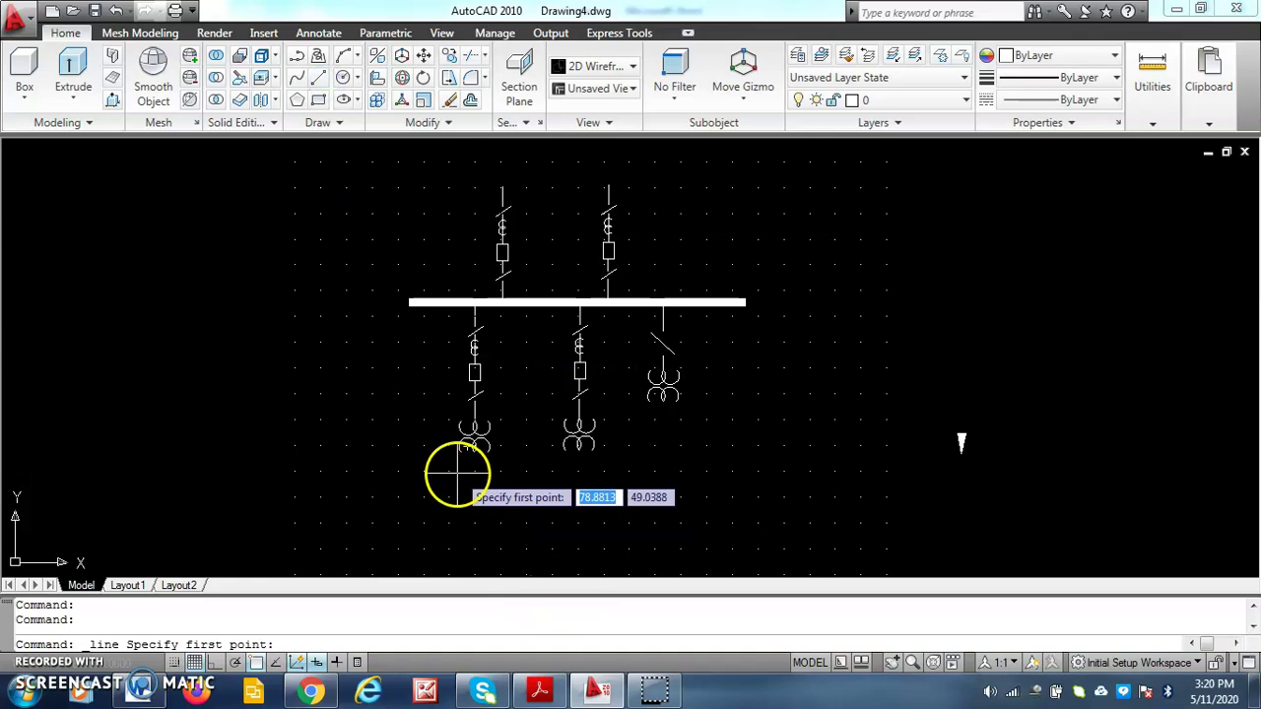
{"action": "scroll", "coordinate": [459, 475], "scroll_direction": "up", "scroll_amount": 2}
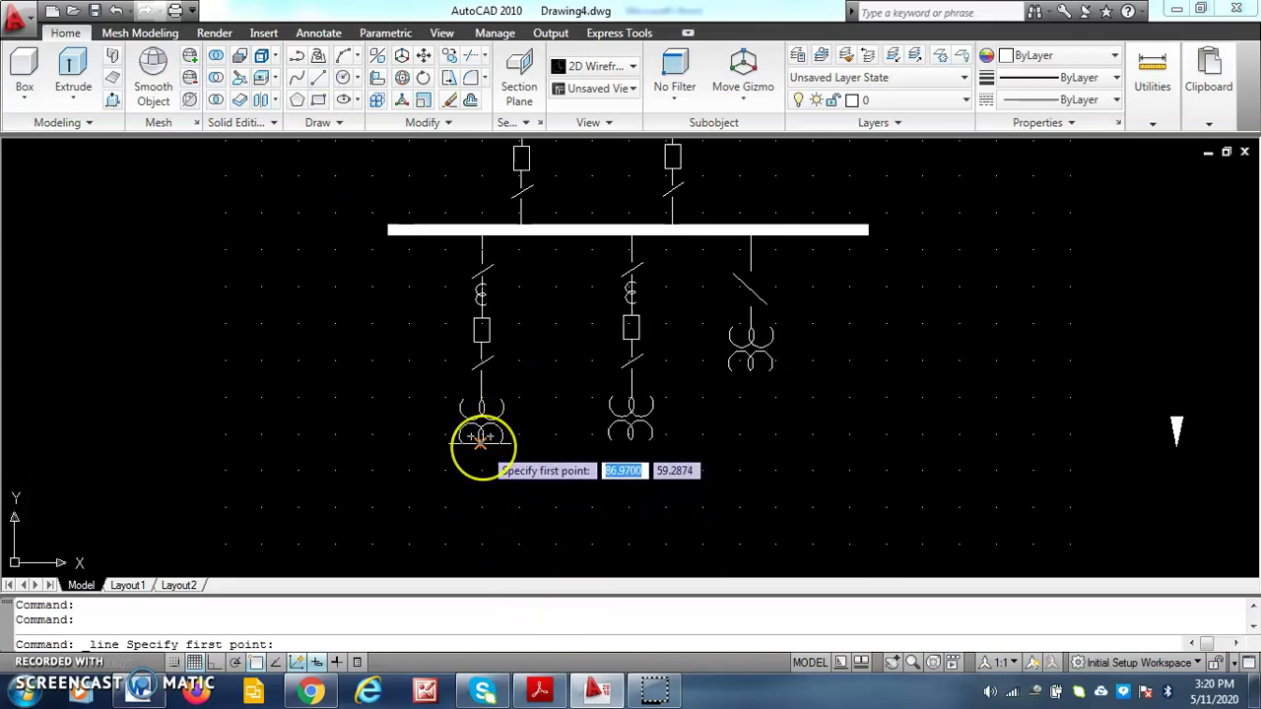
{"action": "left_click", "coordinate": [480, 438]}
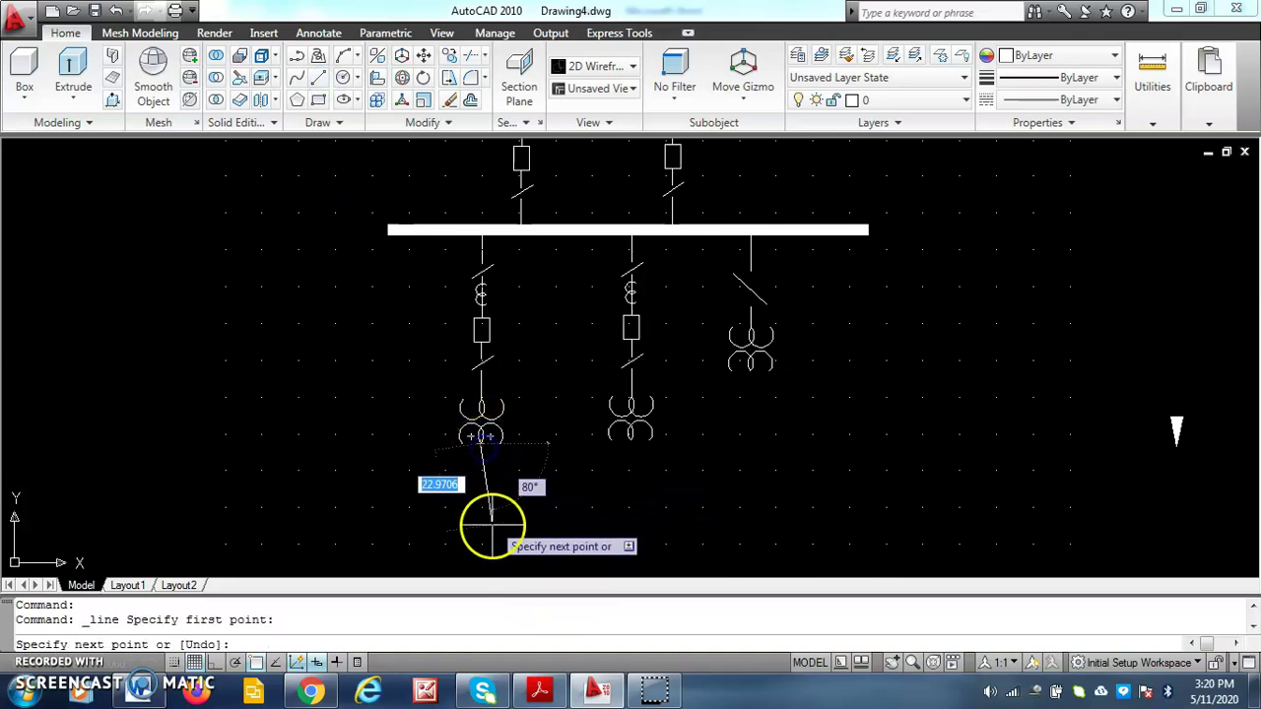
{"action": "left_click", "coordinate": [216, 661]}
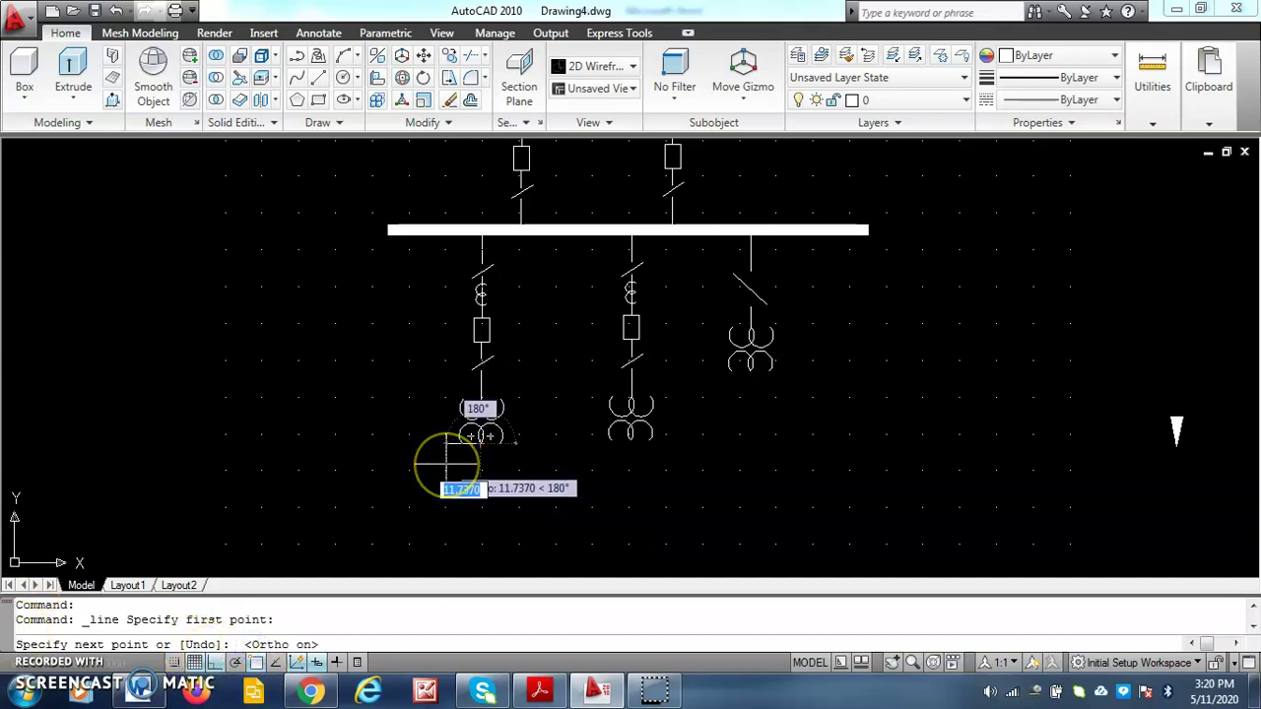
{"action": "type", "text": "1"}
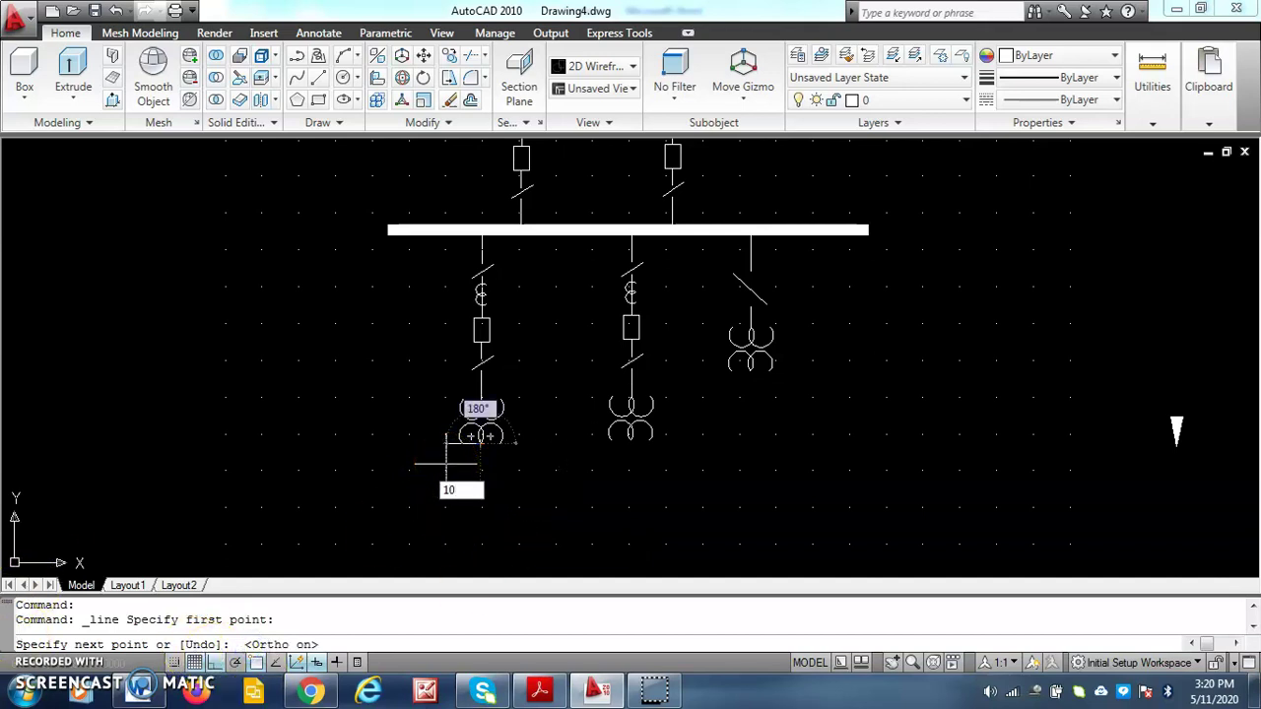
{"action": "type", "text": "0"}
{"action": "key", "text": "Tab"}
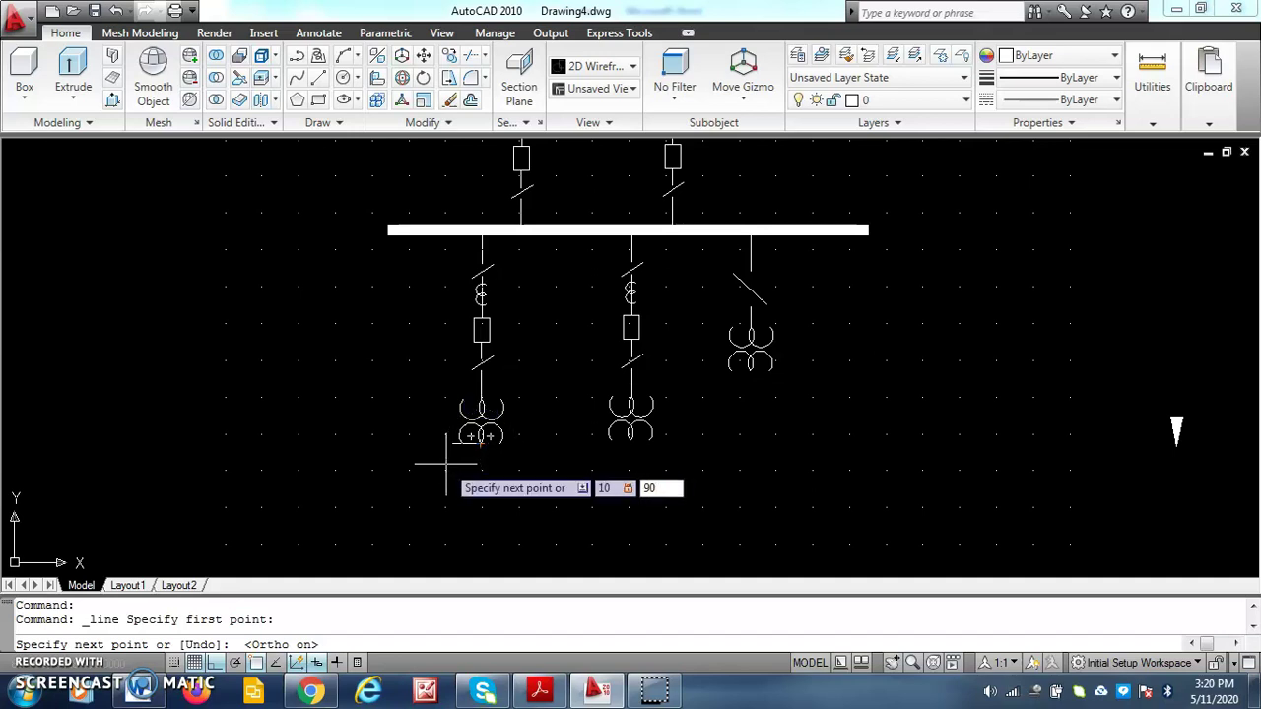
{"action": "key", "text": "Return"}
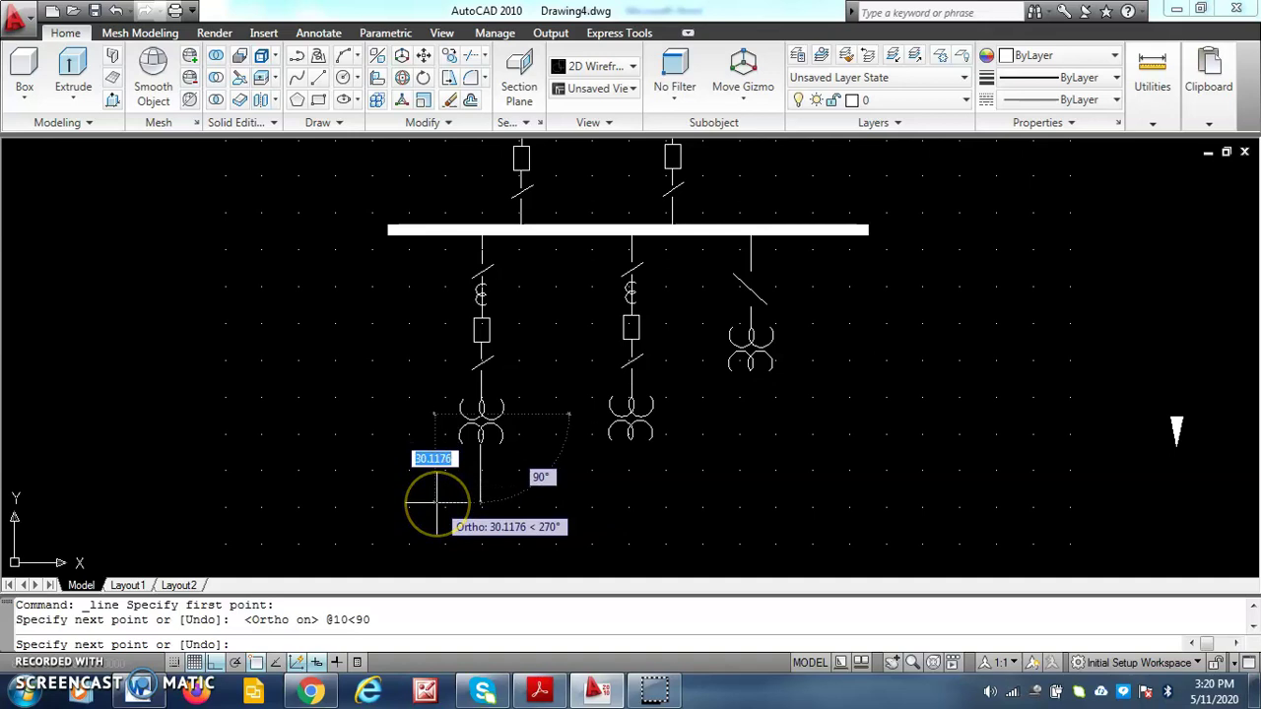
{"action": "type", "text": "10"}
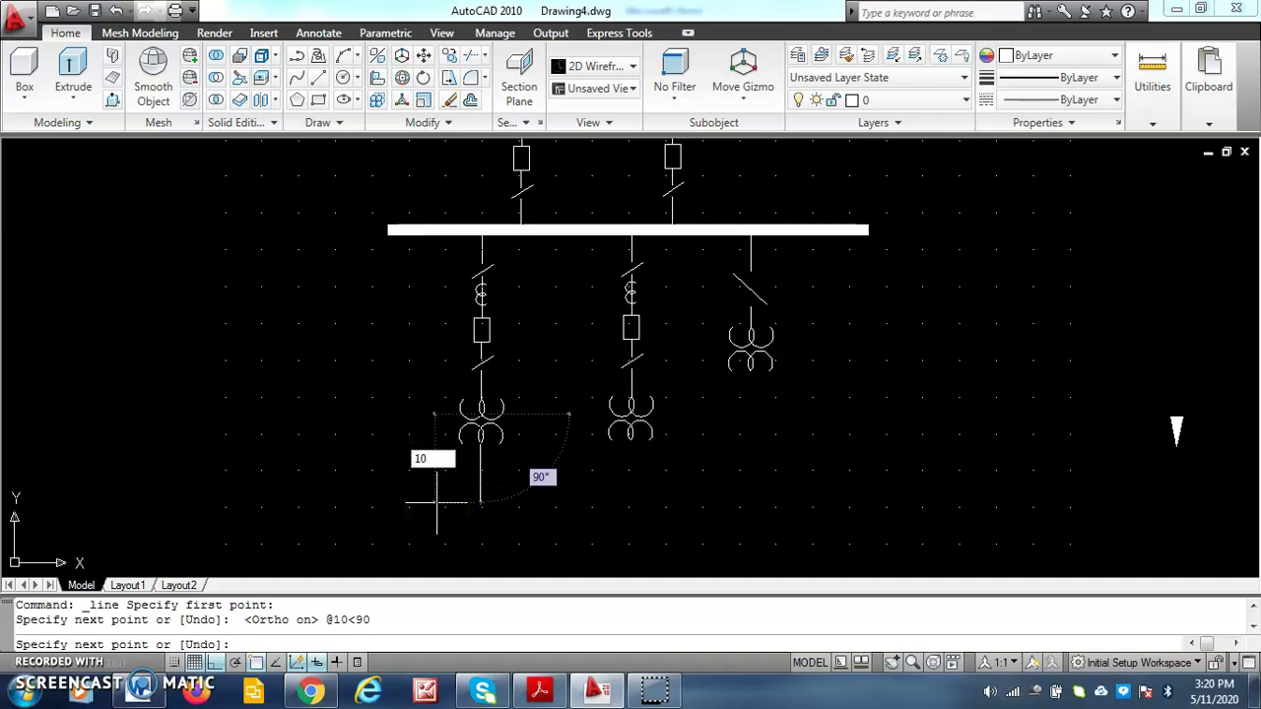
{"action": "key", "text": "Return"}
{"action": "key", "text": "Escape"}
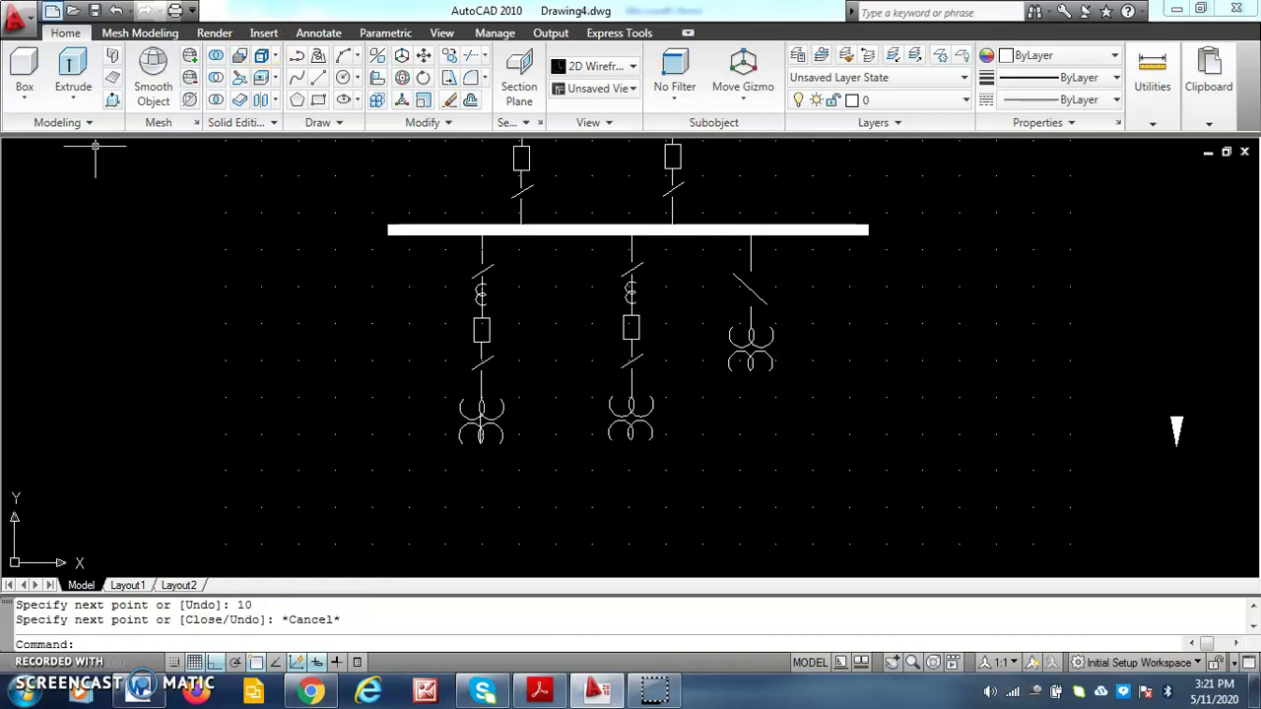
{"action": "left_click", "coordinate": [115, 11]}
- Draw a vertical line 10 units long downward from the first feeder transformer's lower centre point with Ortho on
{"action": "scroll", "coordinate": [458, 333], "scroll_direction": "up", "scroll_amount": 2}
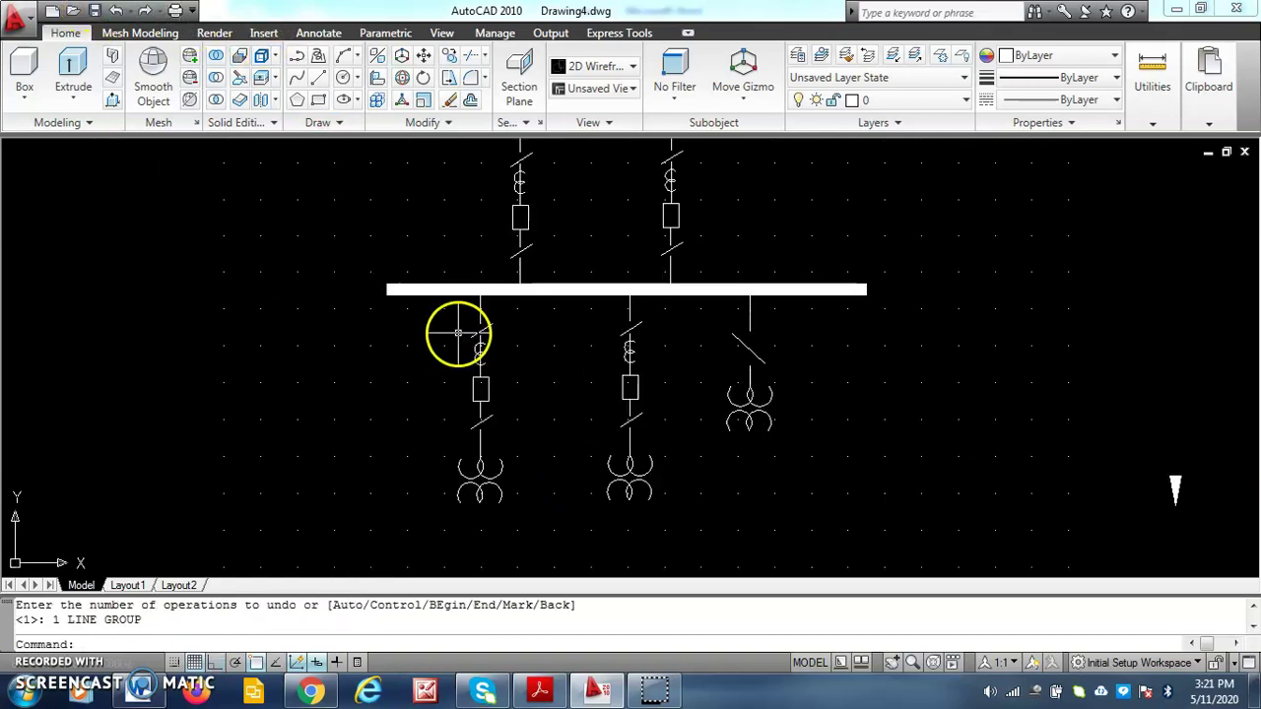
{"action": "right_click", "coordinate": [688, 543]}
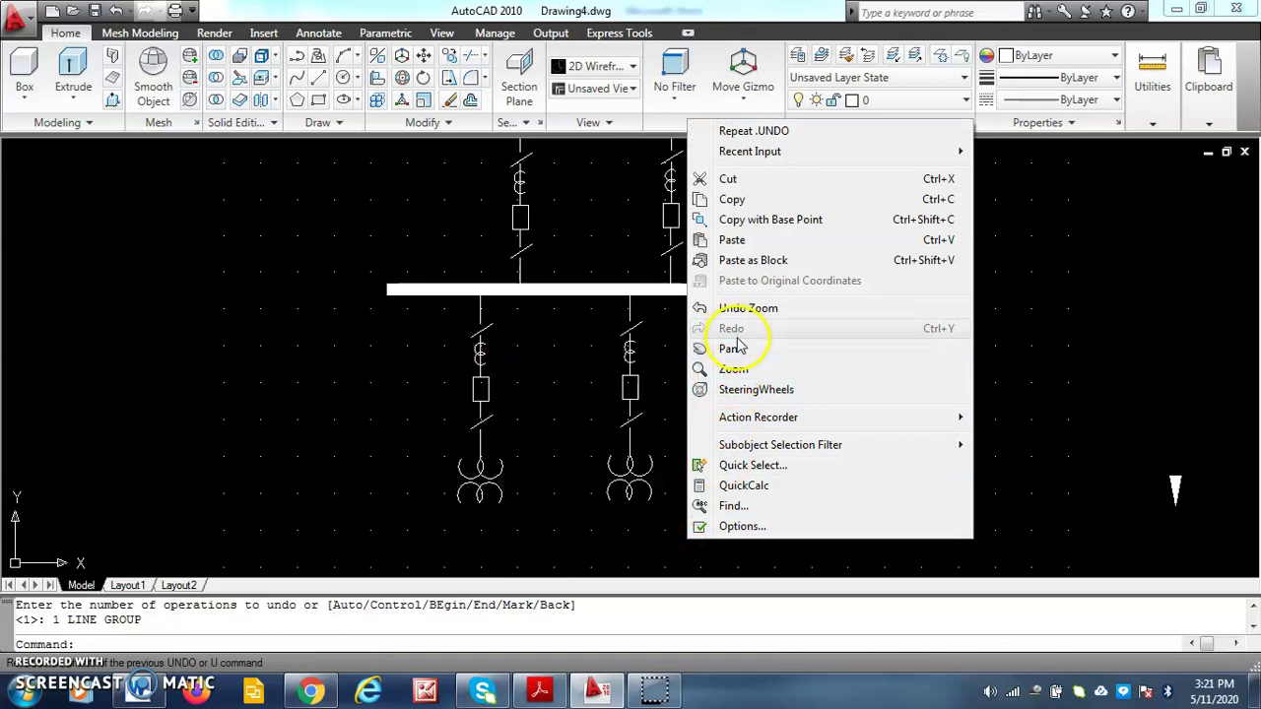
{"action": "left_click", "coordinate": [738, 346]}
{"action": "left_click_drag", "start_coordinate": [663, 470], "coordinate": [685, 265]}
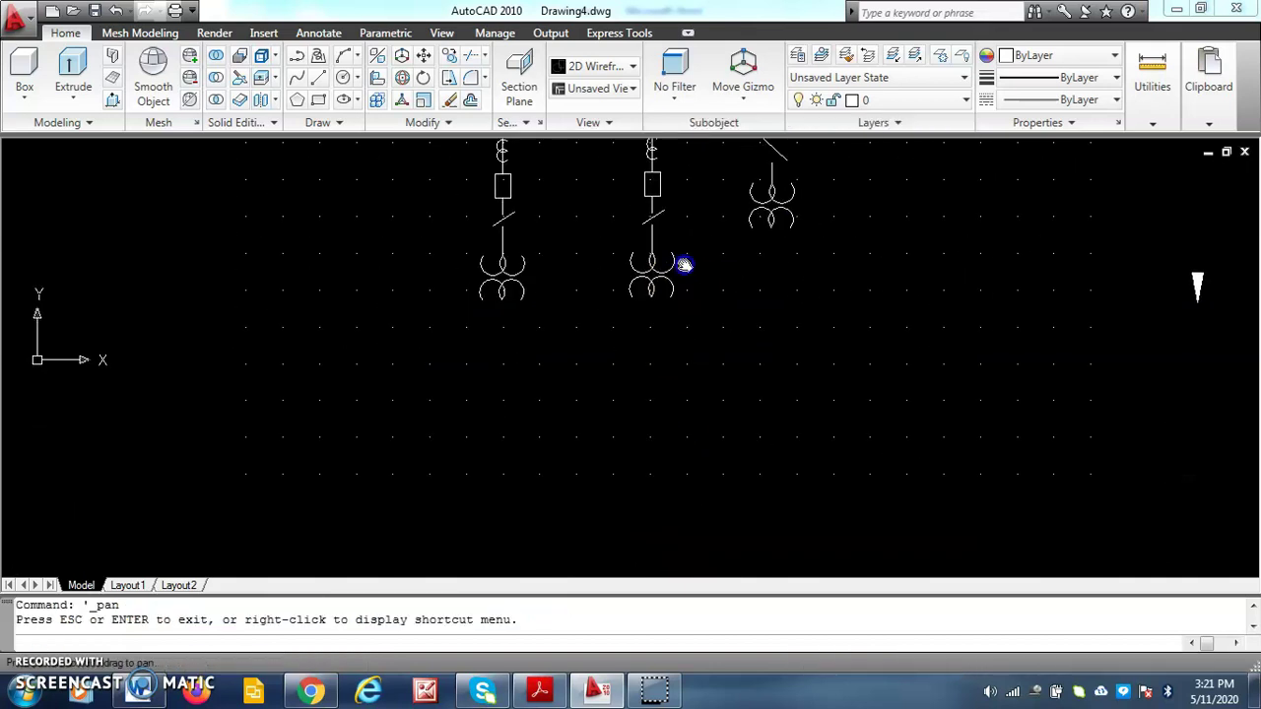
{"action": "left_click", "coordinate": [318, 81]}
{"action": "scroll", "coordinate": [535, 329], "scroll_direction": "up", "scroll_amount": 4}
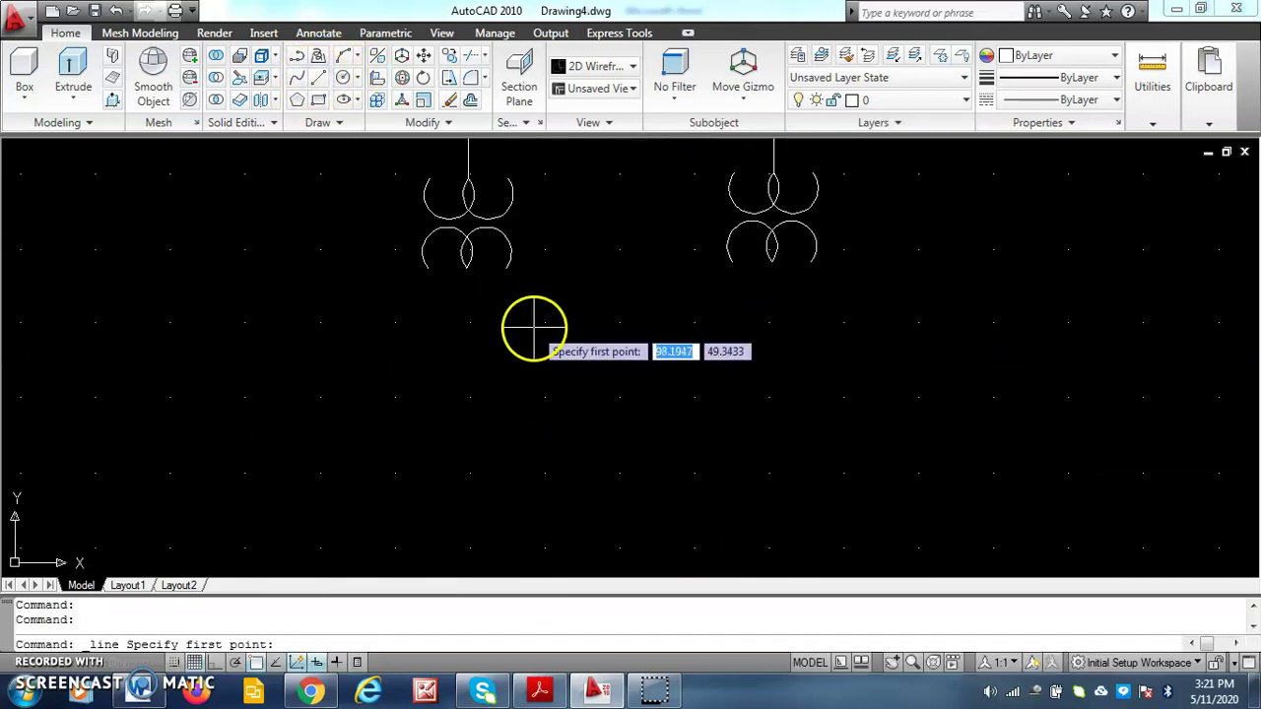
{"action": "left_click", "coordinate": [466, 267]}
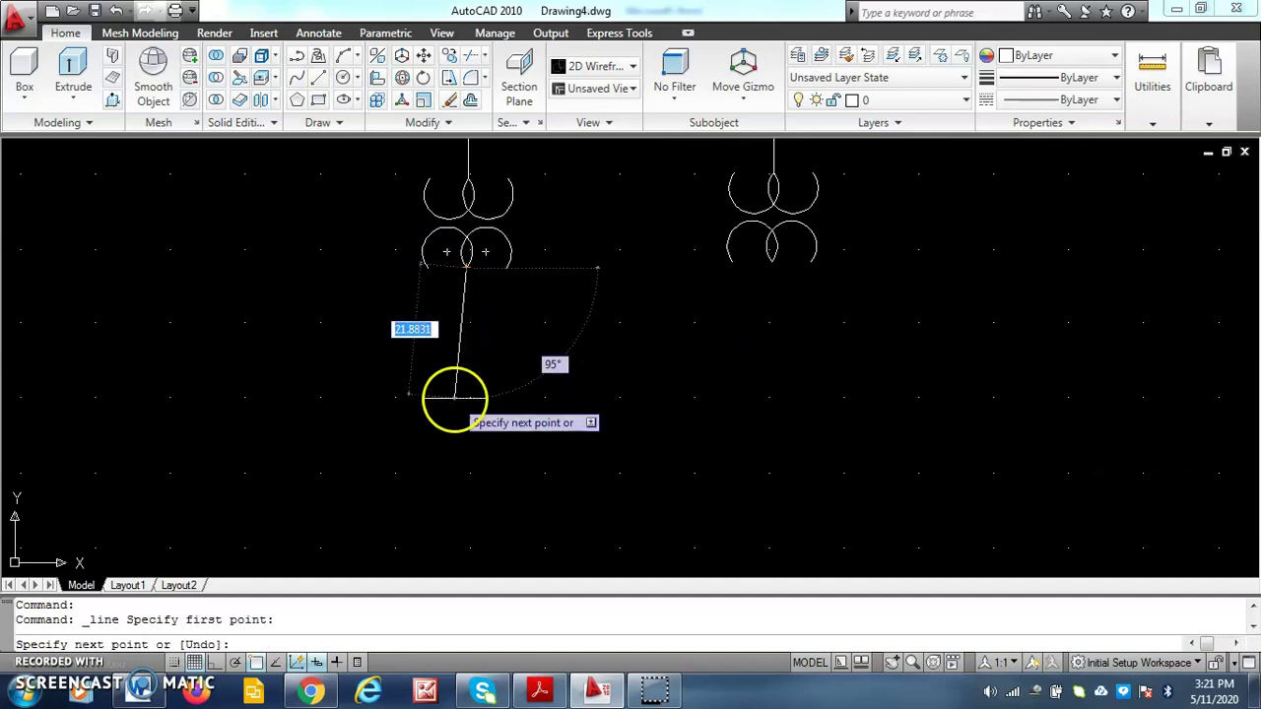
{"action": "left_click", "coordinate": [216, 662]}
{"action": "type", "text": "10"}
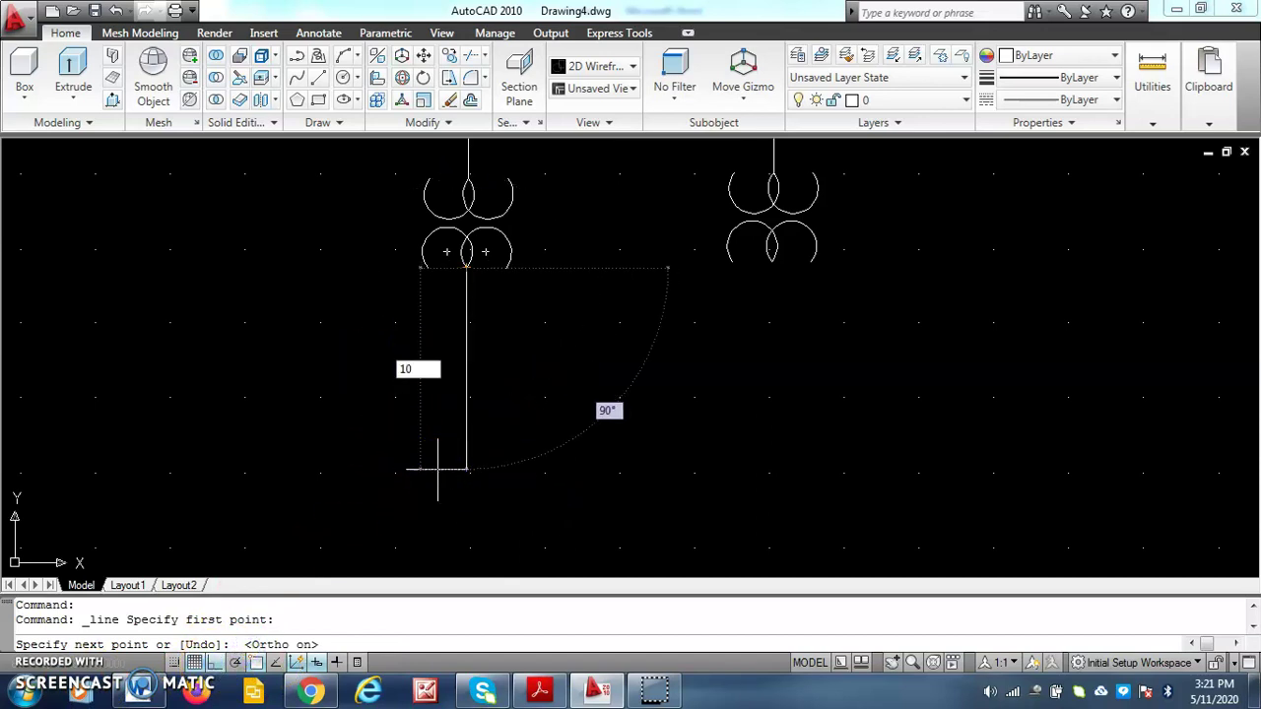
{"action": "key", "text": "Return"}
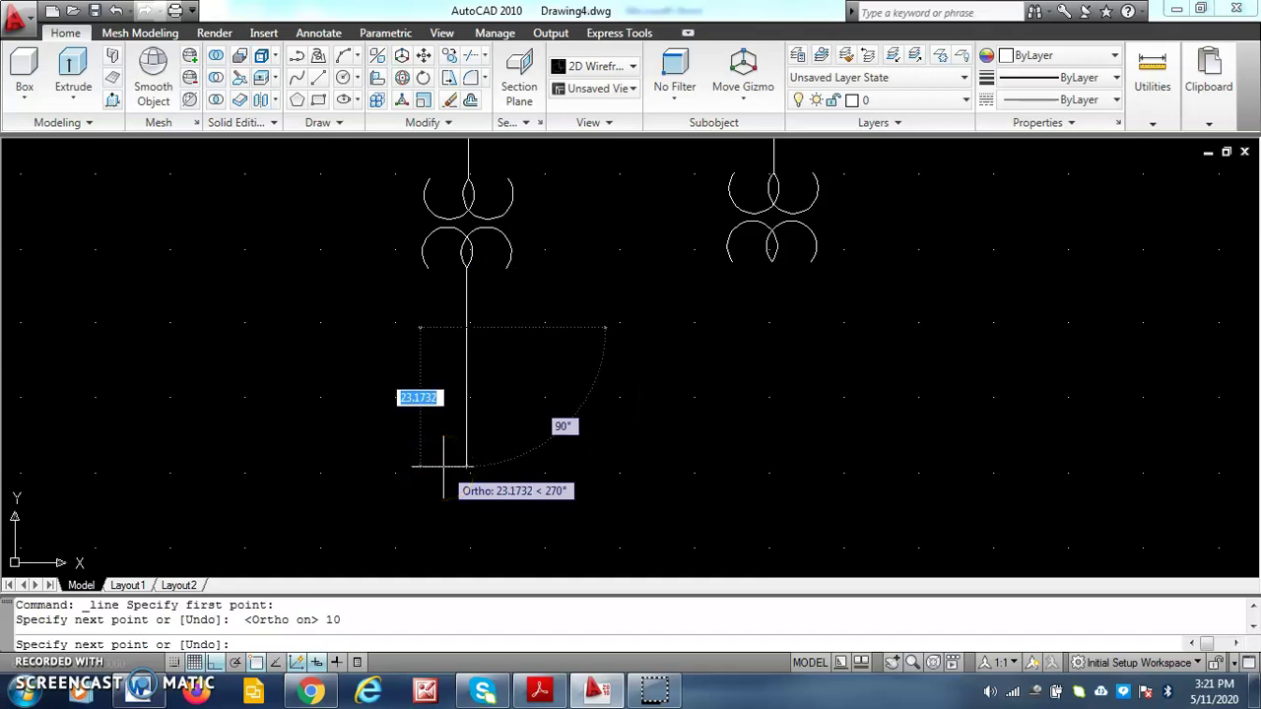
{"action": "key", "text": "Escape"}
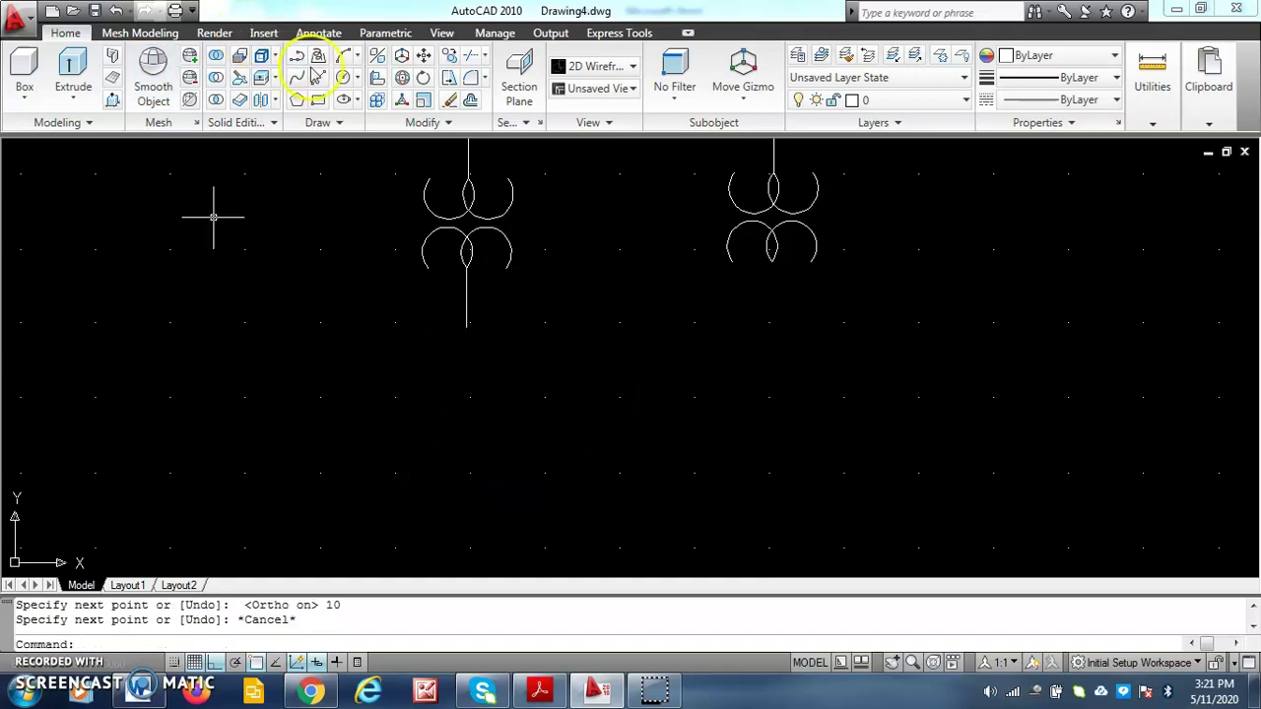
- Draw a vertical line 10 units long downward from the second feeder transformer's lower centre point
{"action": "left_click", "coordinate": [317, 77]}
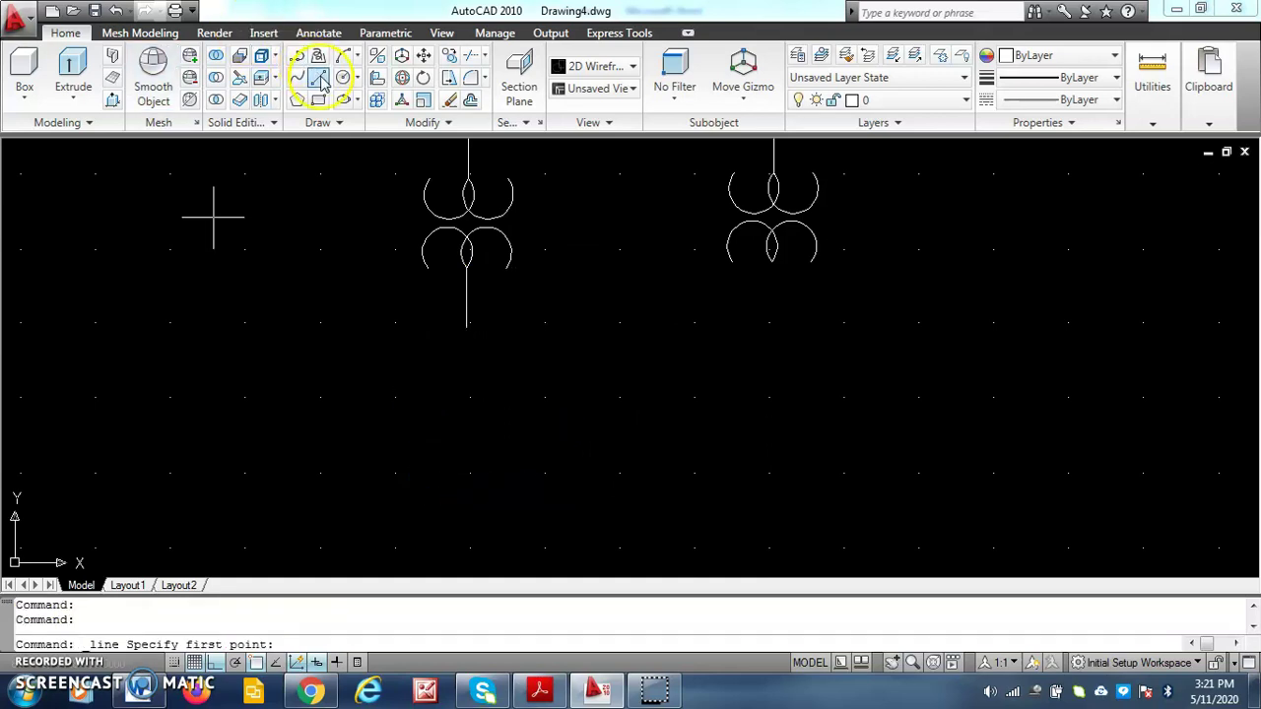
{"action": "left_click", "coordinate": [772, 259]}
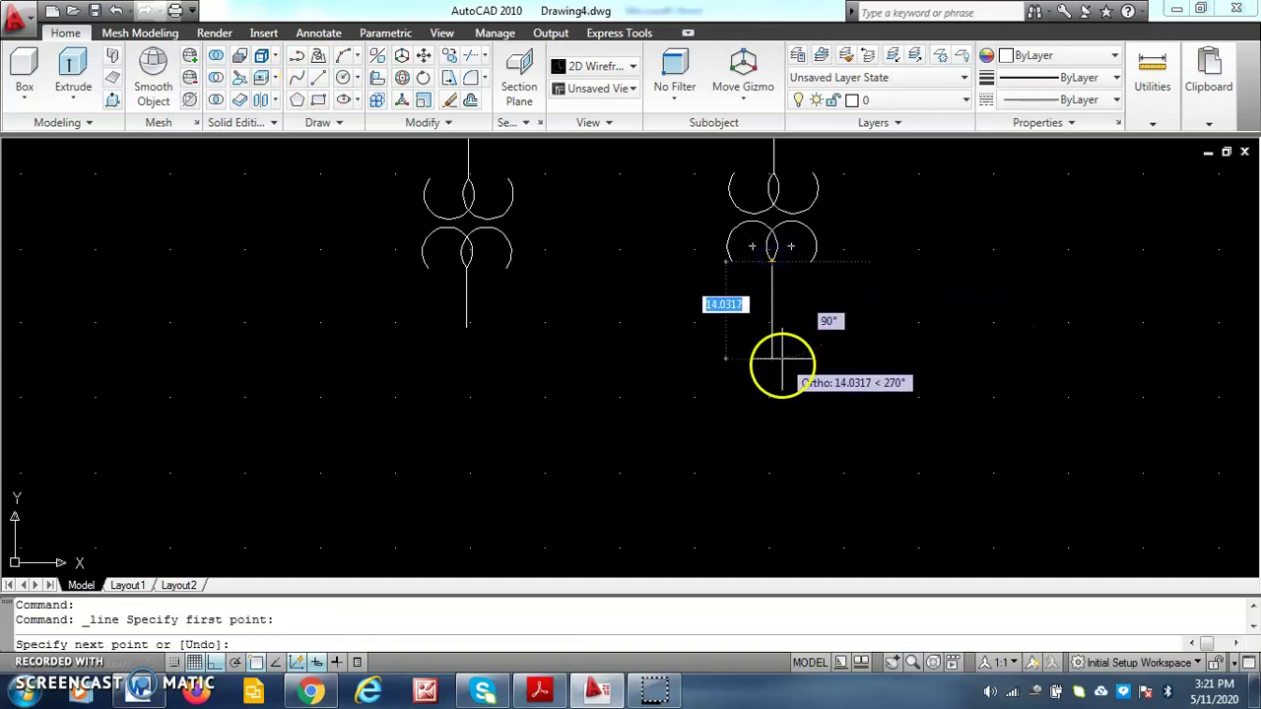
{"action": "type", "text": "10"}
{"action": "key", "text": "Return"}
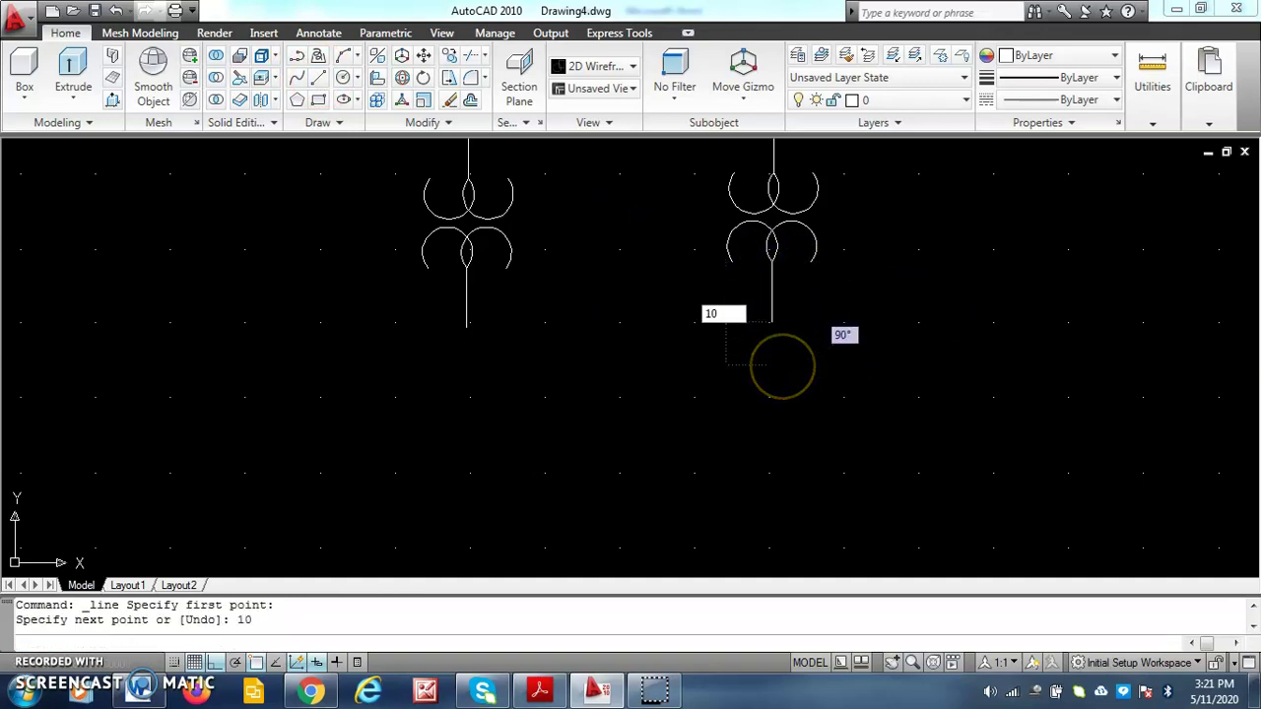
{"action": "key", "text": "Escape"}
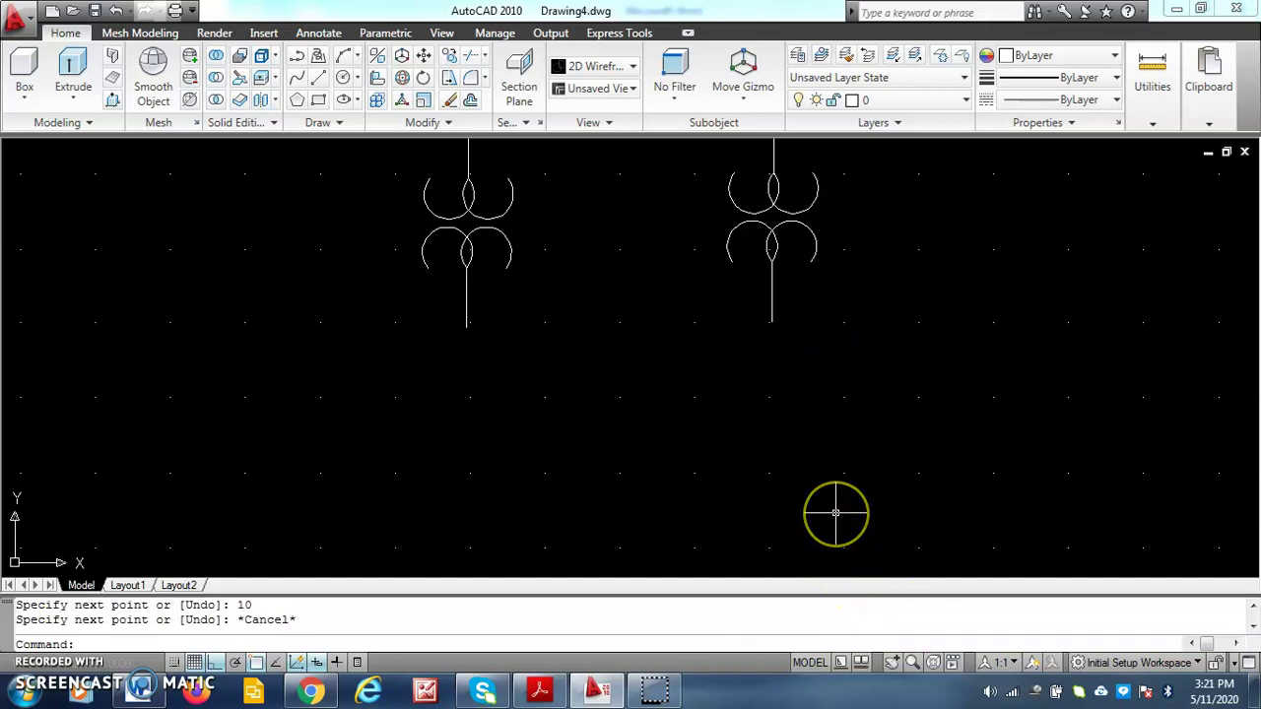
- Move the spare arrowhead by its upper edge's midpoint onto the lower end of the first feeder transformer's outgoing line, with Ortho off
{"action": "type", "text": "z"}
{"action": "key", "text": "Return"}
{"action": "type", "text": "a"}
{"action": "key", "text": "Return"}
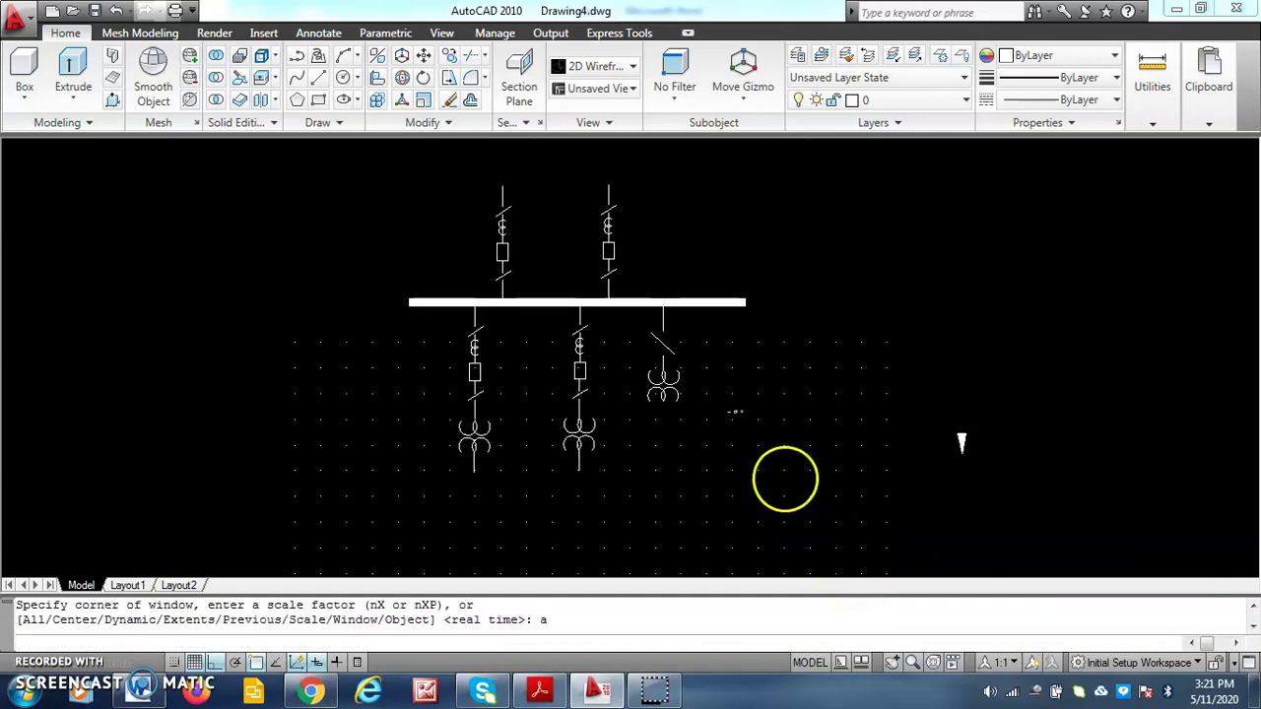
{"action": "left_click", "coordinate": [422, 56]}
{"action": "left_click", "coordinate": [960, 436]}
{"action": "key", "text": "Return"}
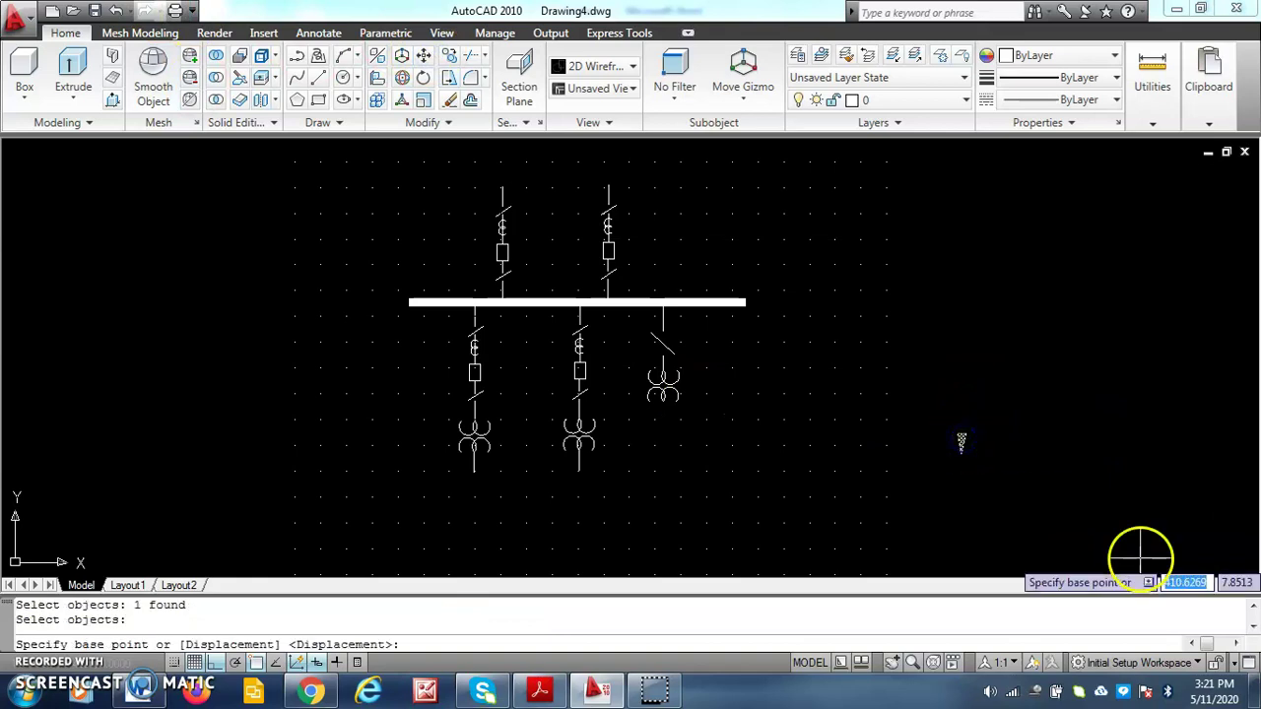
{"action": "left_click", "coordinate": [961, 435]}
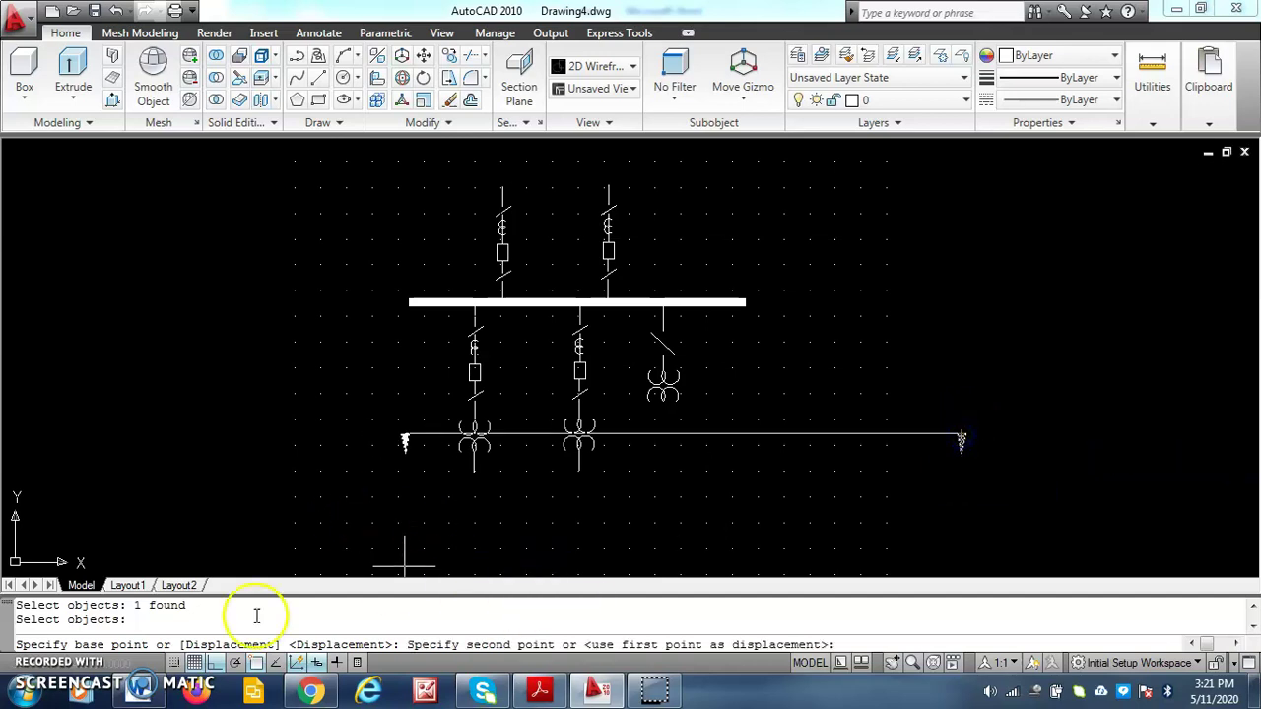
{"action": "key", "text": "F8"}
{"action": "scroll", "coordinate": [459, 496], "scroll_direction": "down", "scroll_amount": 3}
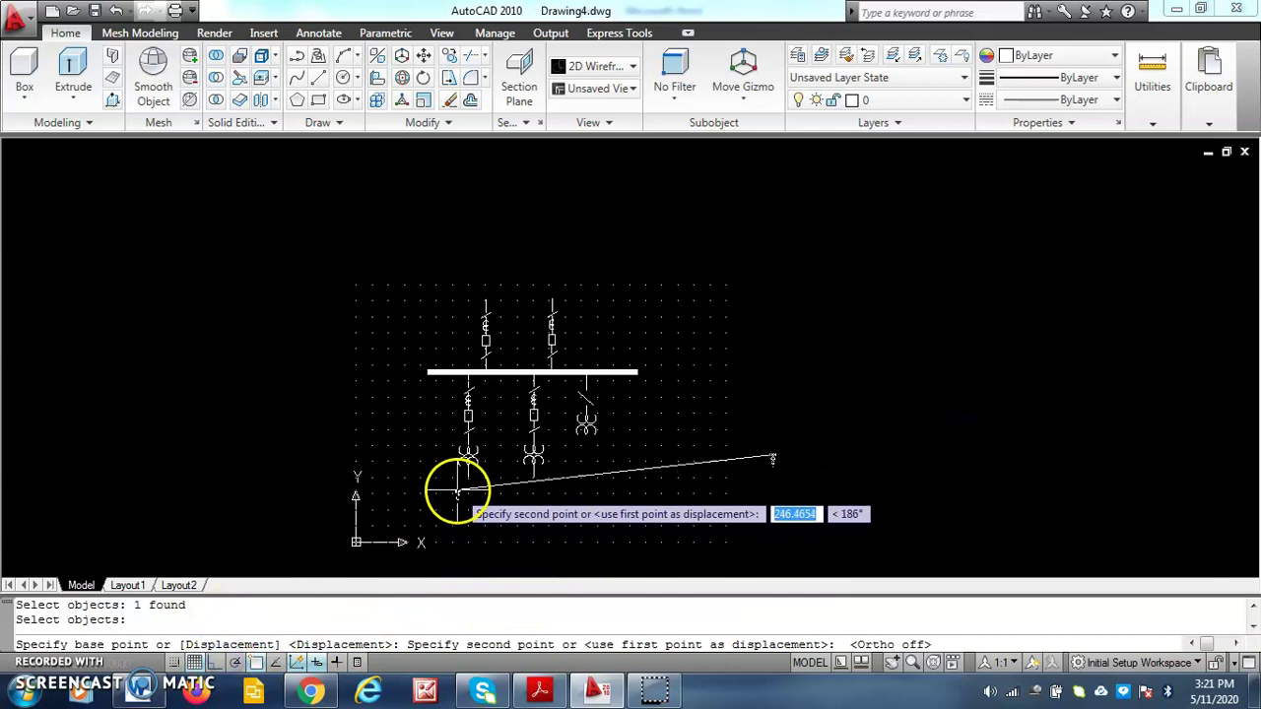
{"action": "scroll", "coordinate": [472, 485], "scroll_direction": "up", "scroll_amount": 2}
{"action": "scroll", "coordinate": [473, 485], "scroll_direction": "up", "scroll_amount": 5}
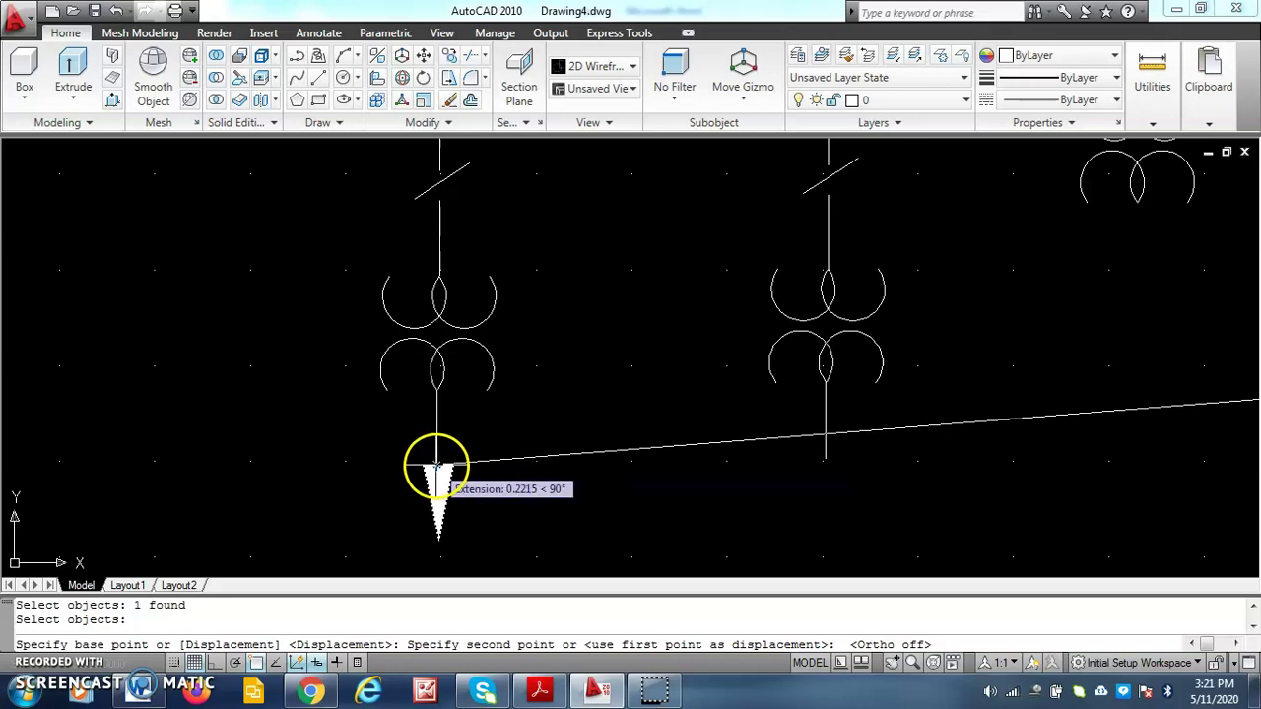
{"action": "left_click", "coordinate": [436, 465]}
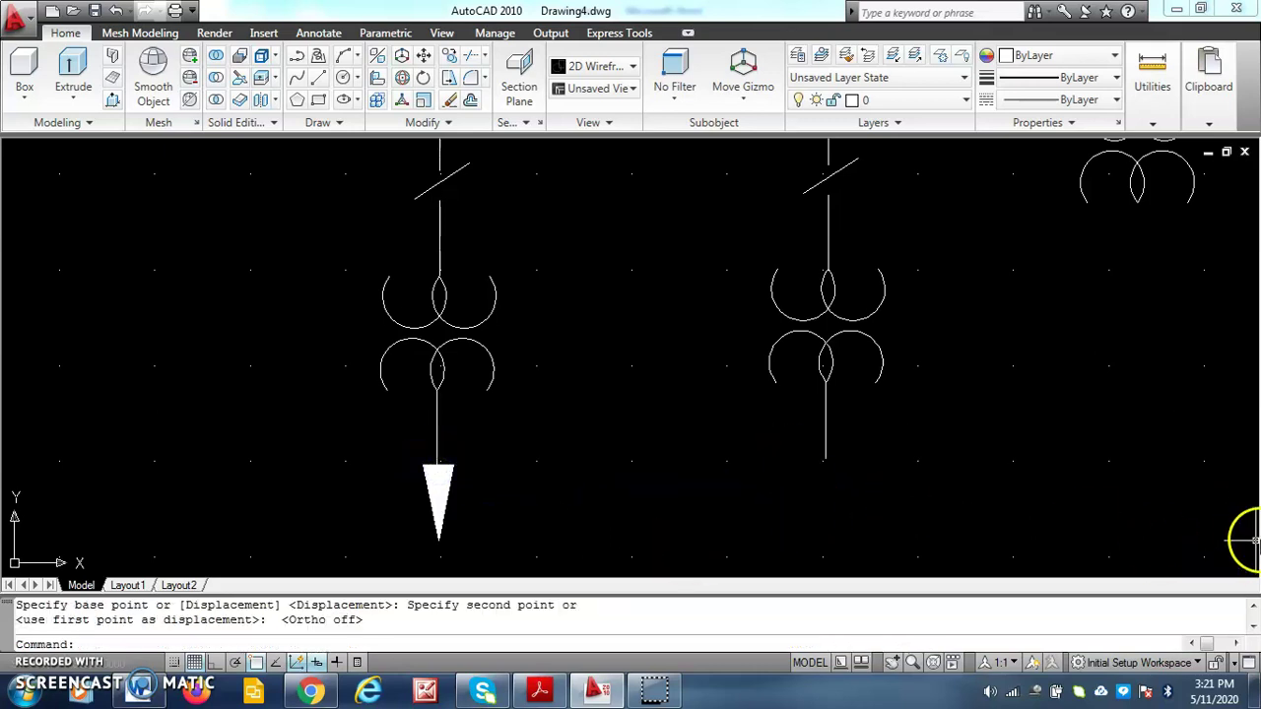
- Copy the first feeder's arrowhead and paste a duplicate near the second feeder's outgoing line
{"action": "left_click", "coordinate": [444, 490]}
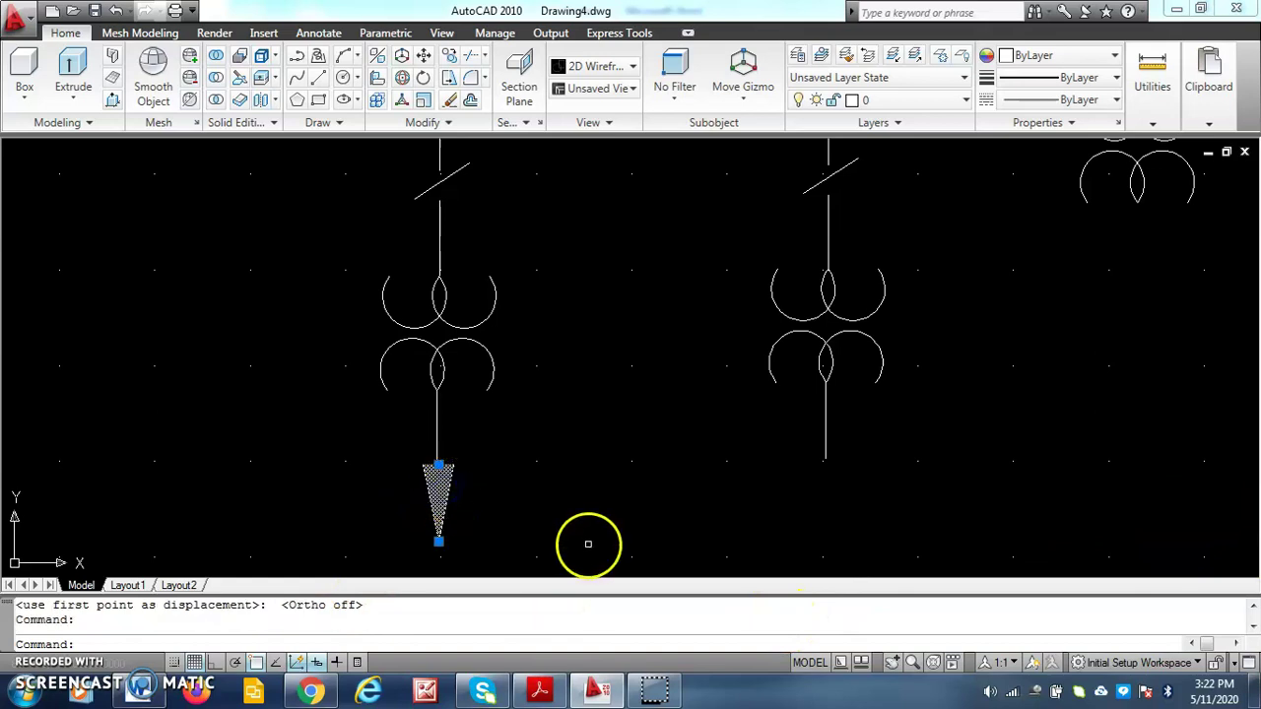
{"action": "key", "text": "ctrl+c"}
{"action": "key", "text": "ctrl+v"}
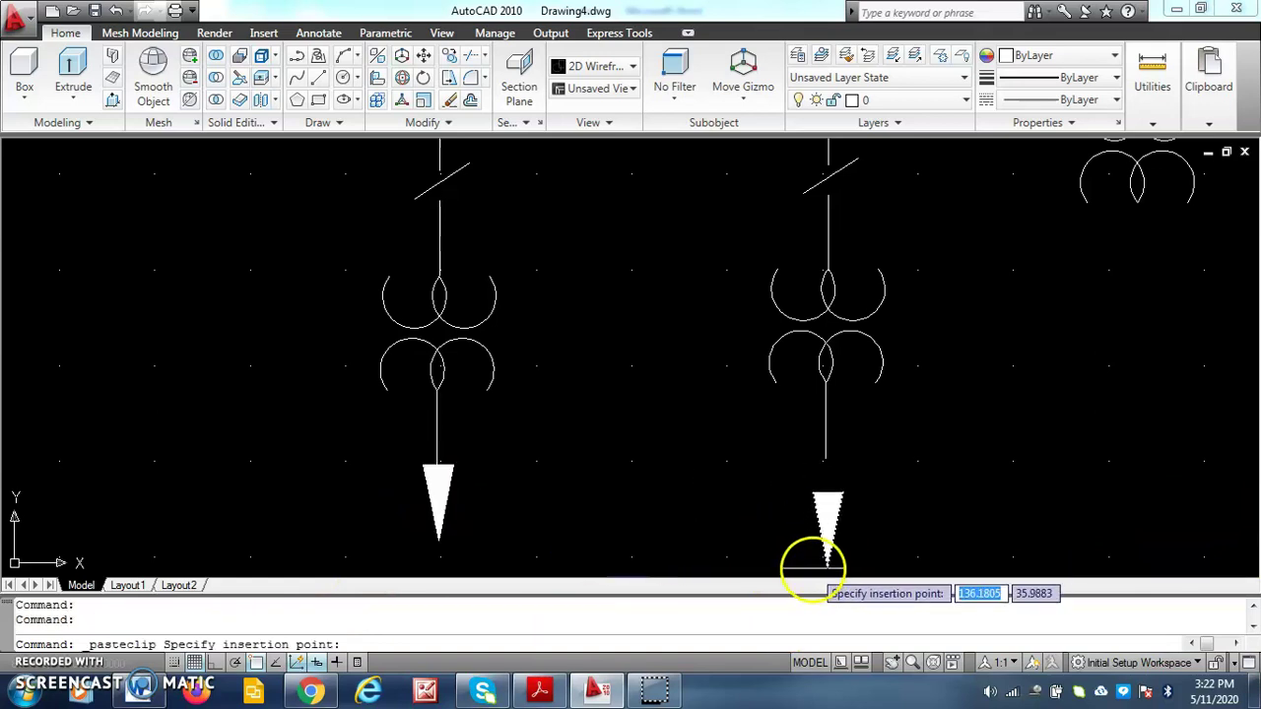
{"action": "scroll", "coordinate": [814, 571], "scroll_direction": "up", "scroll_amount": 5}
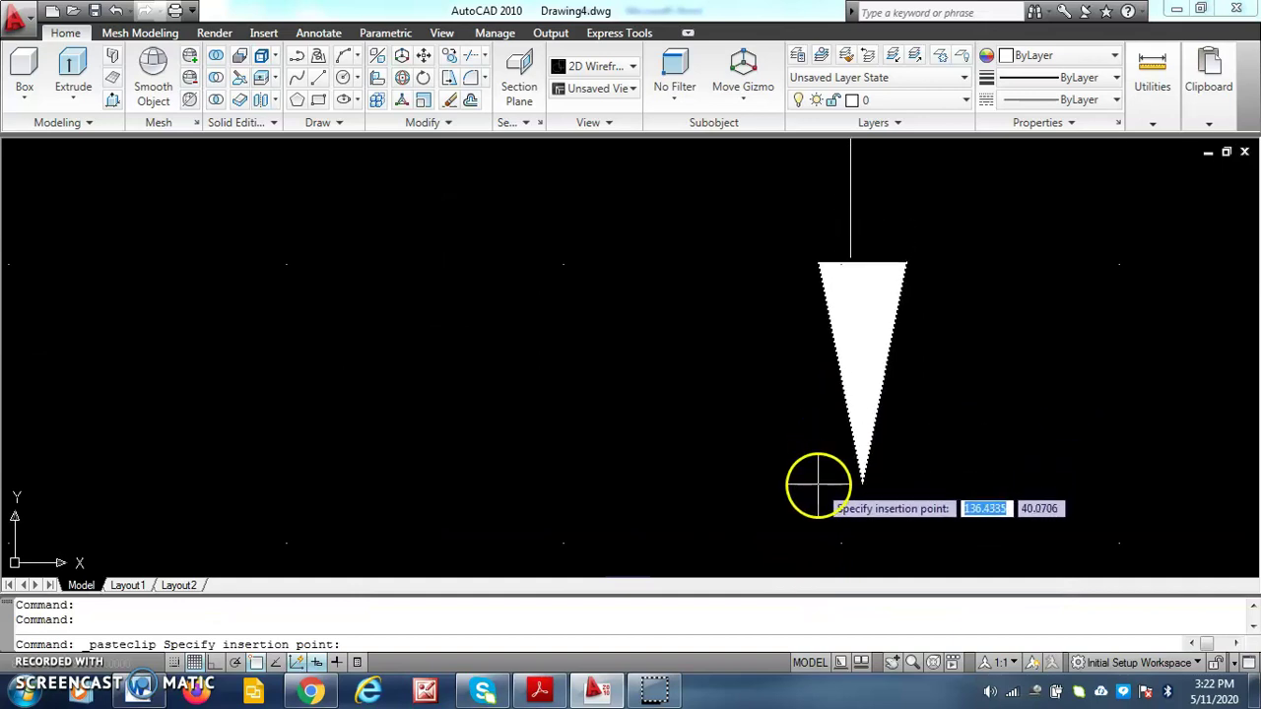
{"action": "left_click", "coordinate": [557, 463]}
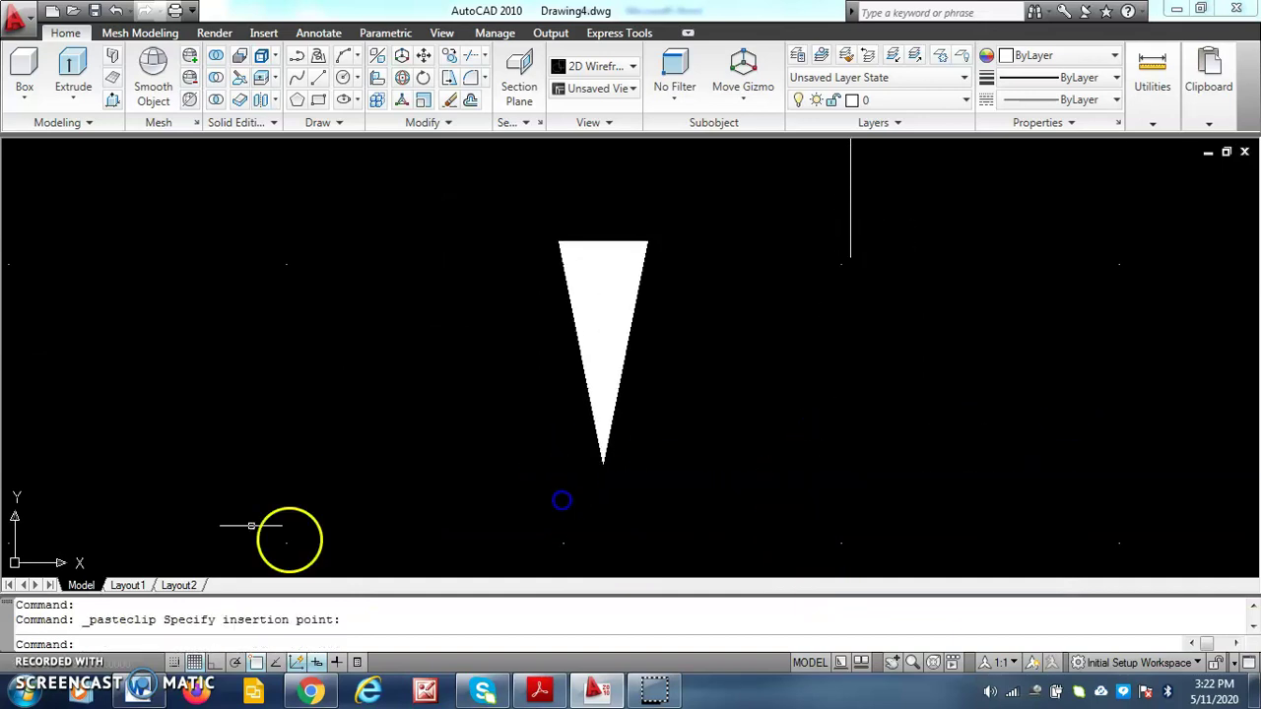
- Move the pasted arrowhead by its upper edge's midpoint onto the lower end of the second feeder's outgoing line
{"action": "left_click", "coordinate": [423, 54]}
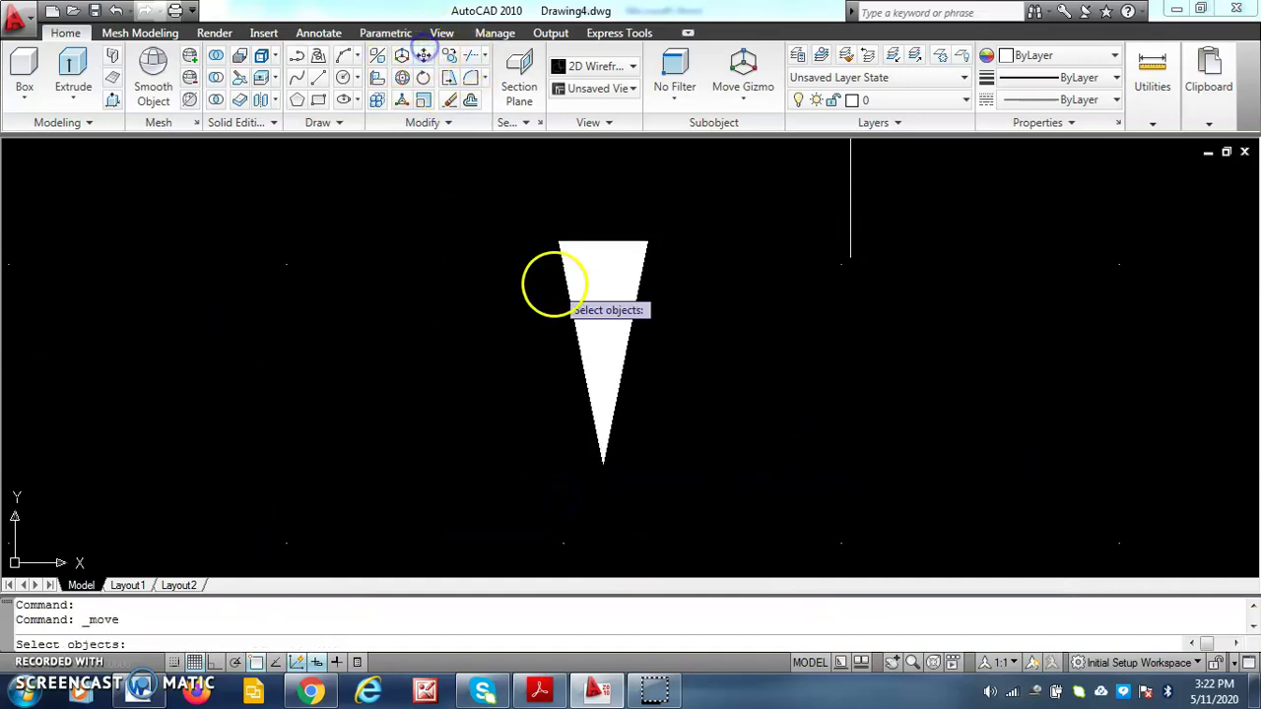
{"action": "left_click", "coordinate": [611, 254]}
{"action": "left_click", "coordinate": [582, 308]}
{"action": "left_click", "coordinate": [597, 317]}
{"action": "left_click", "coordinate": [647, 253]}
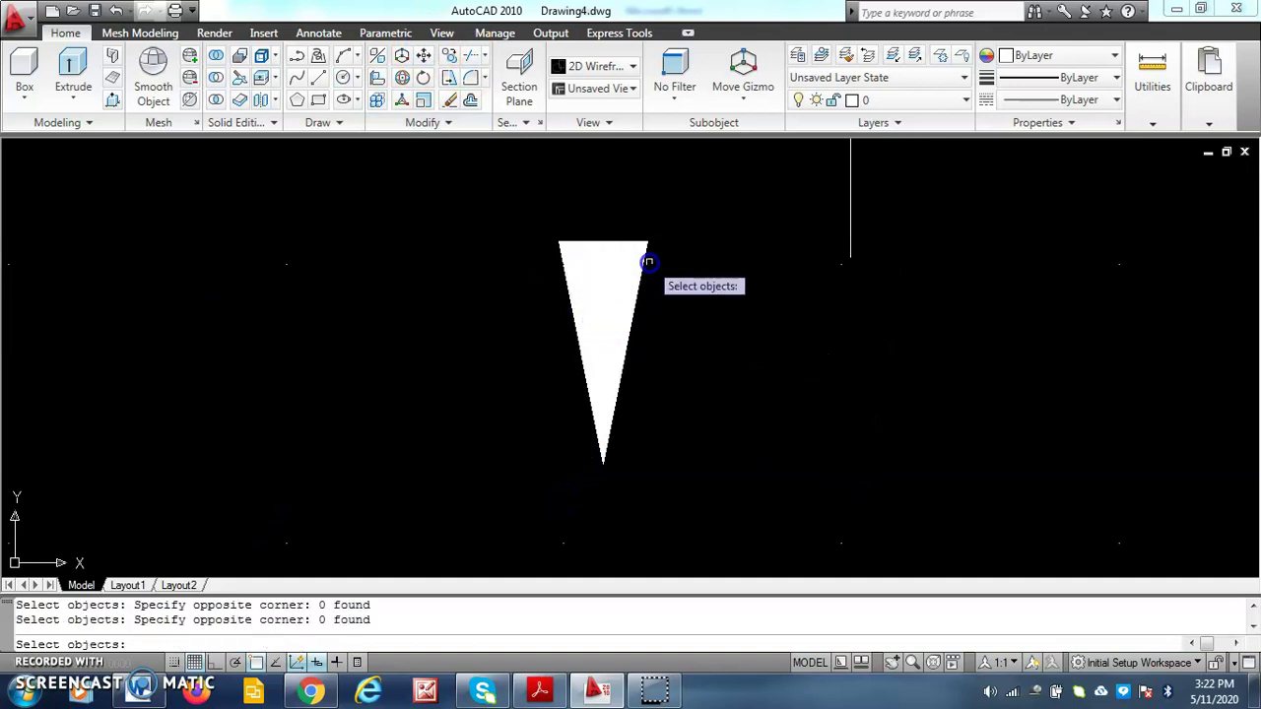
{"action": "left_click", "coordinate": [641, 264]}
{"action": "right_click", "coordinate": [656, 309]}
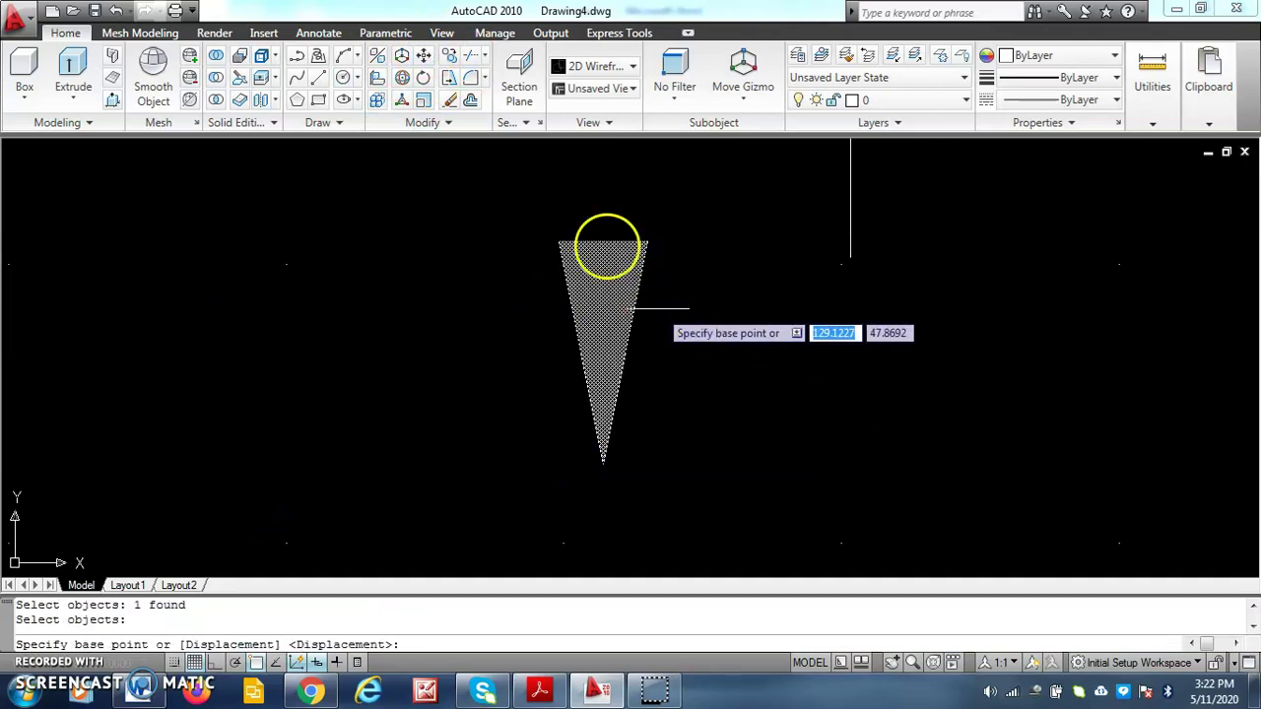
{"action": "left_click", "coordinate": [604, 242]}
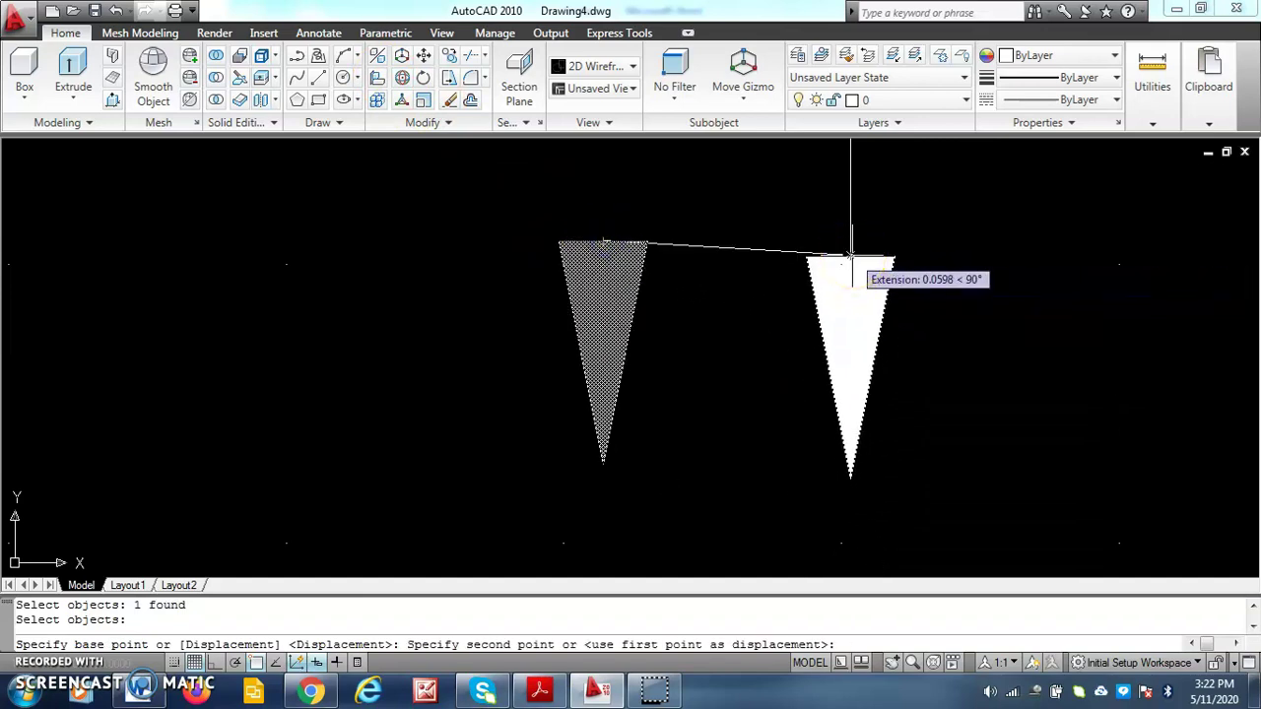
{"action": "left_click", "coordinate": [852, 254]}
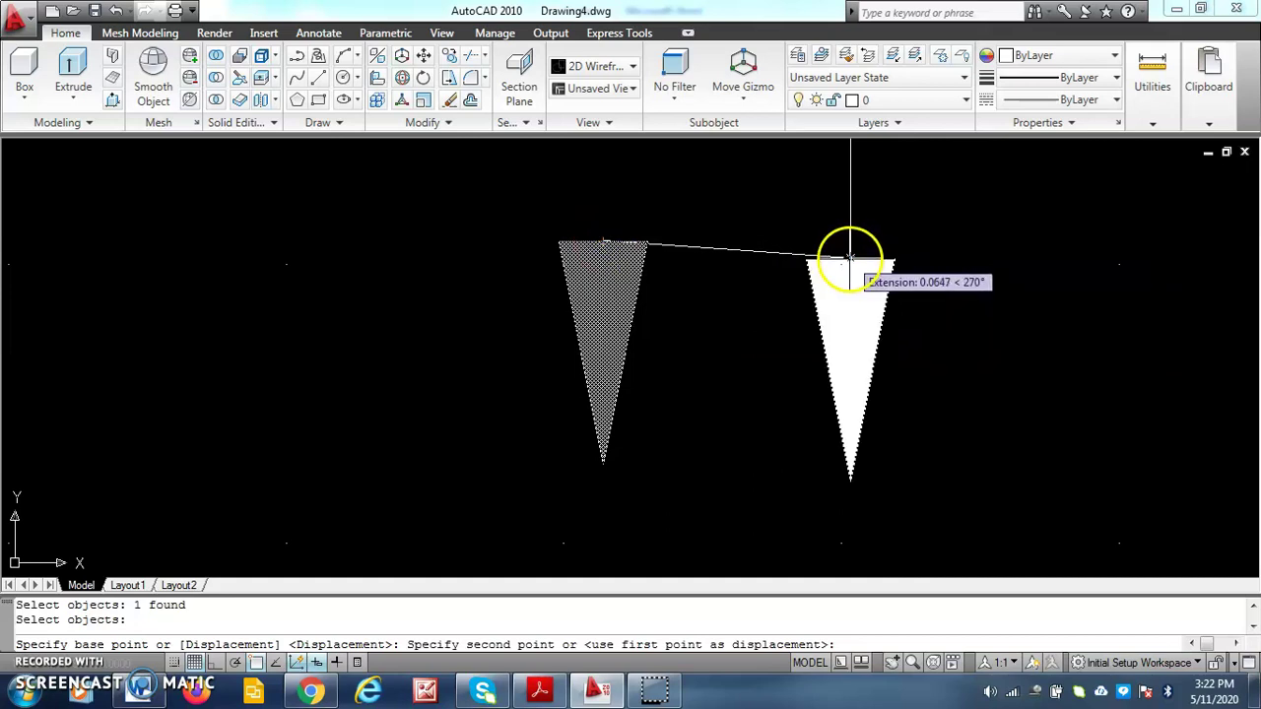
{"action": "left_click", "coordinate": [849, 256]}
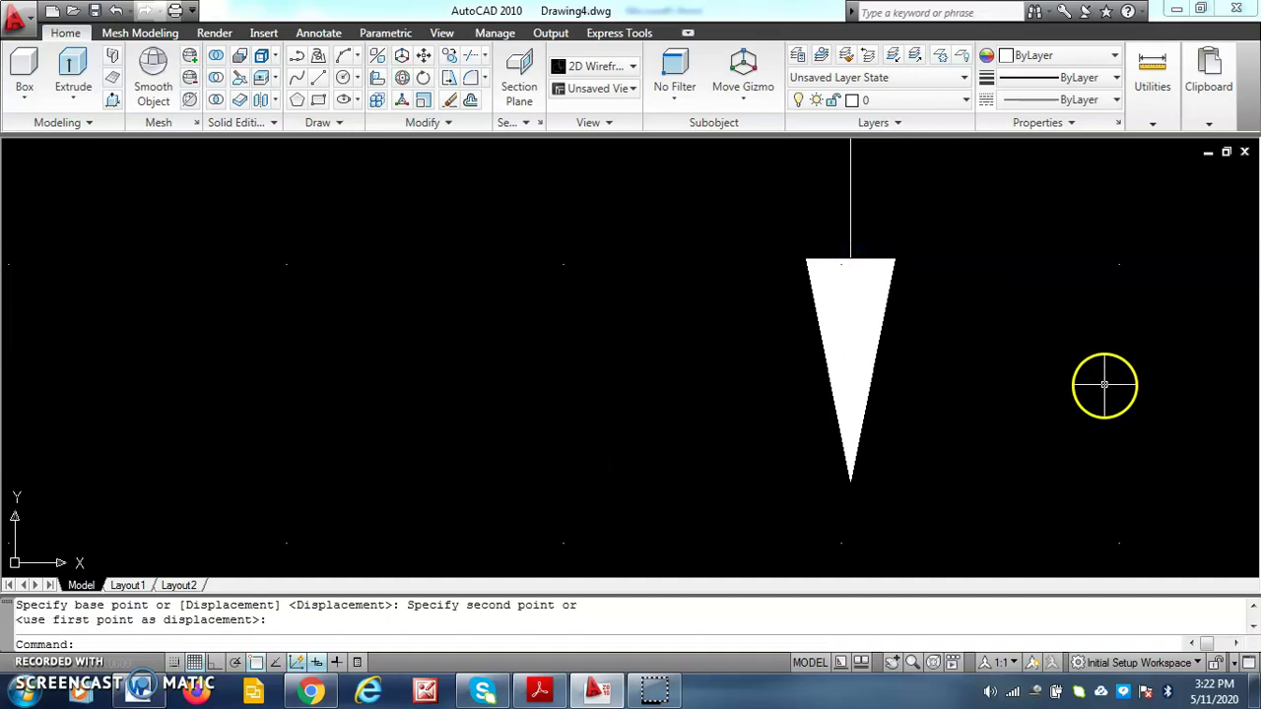
- Try to draw a line 5 units long at 90° from the top end of the first upper feeder with Ortho off
{"action": "type", "text": "z"}
{"action": "key", "text": "Return"}
{"action": "type", "text": "a"}
{"action": "key", "text": "Return"}
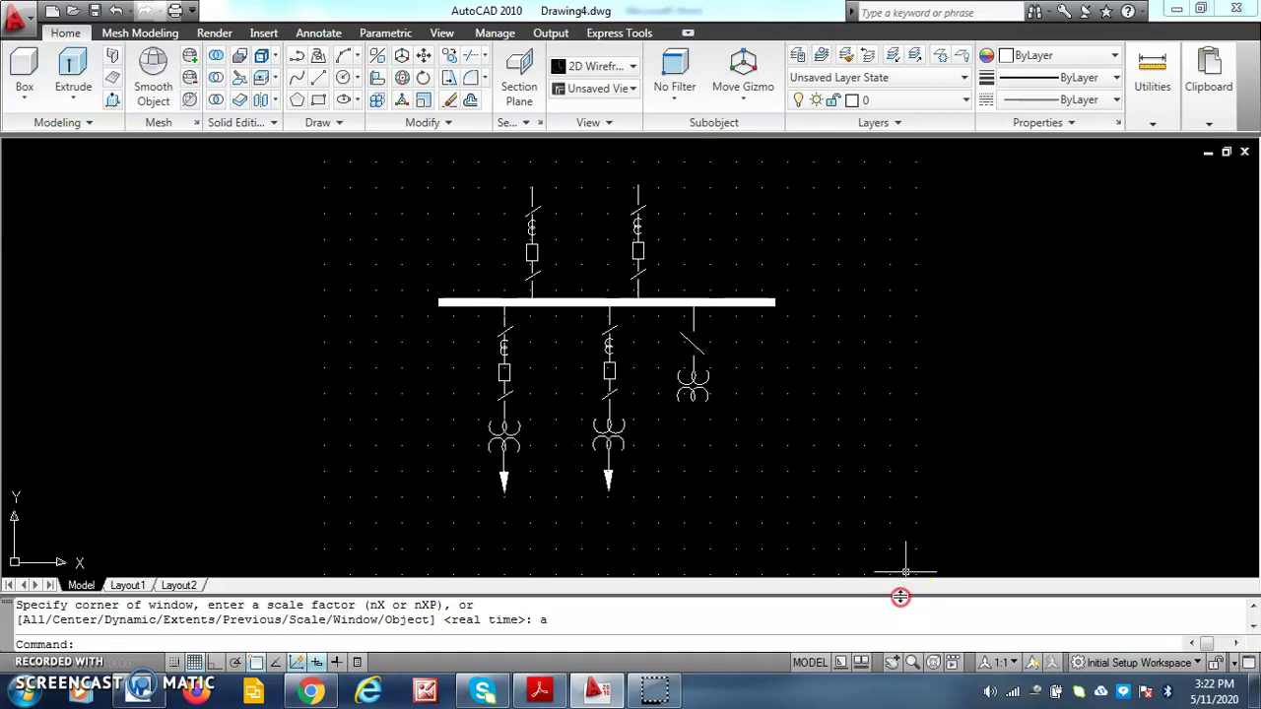
{"action": "right_click", "coordinate": [863, 485]}
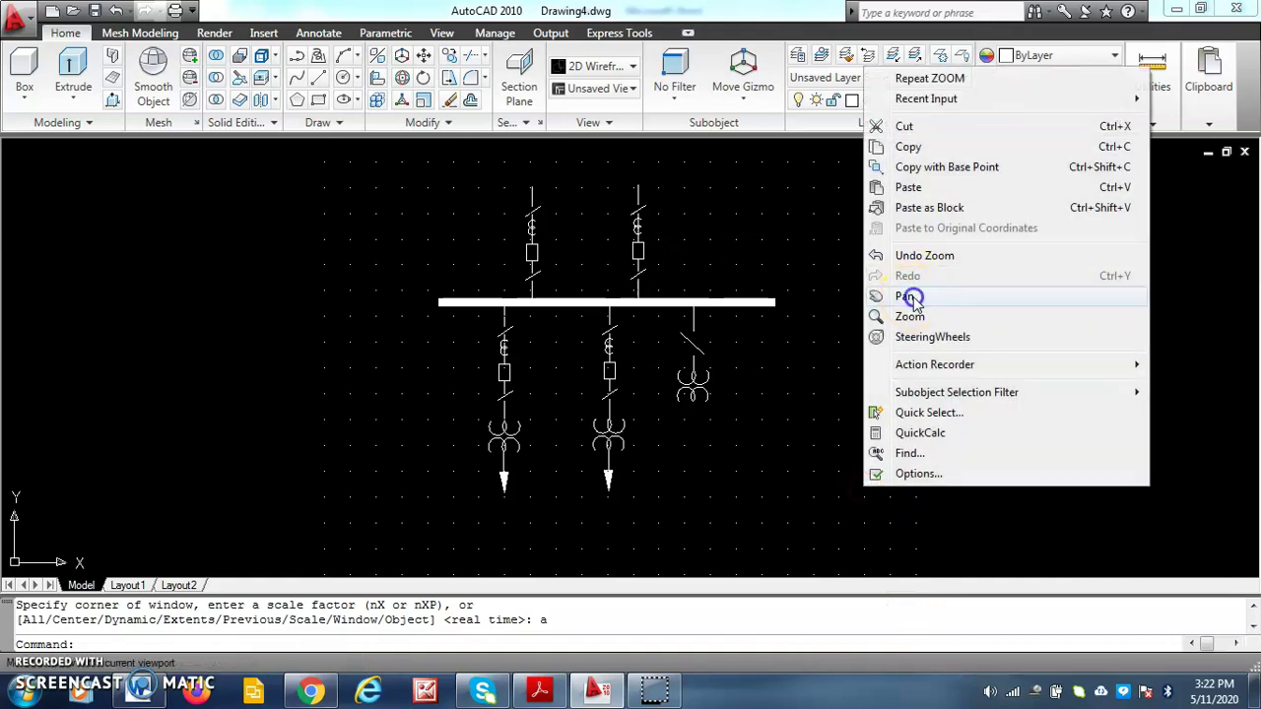
{"action": "left_click", "coordinate": [912, 296]}
{"action": "left_click_drag", "start_coordinate": [727, 289], "coordinate": [801, 465]}
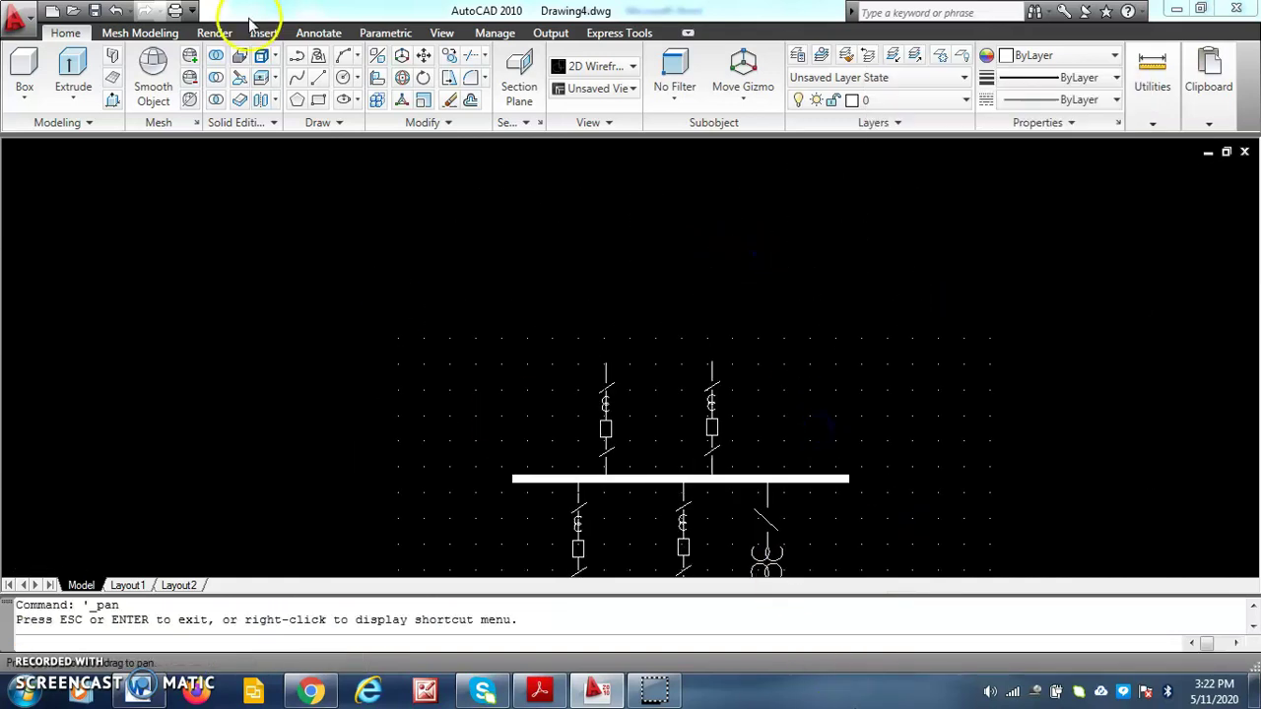
{"action": "left_click", "coordinate": [298, 57]}
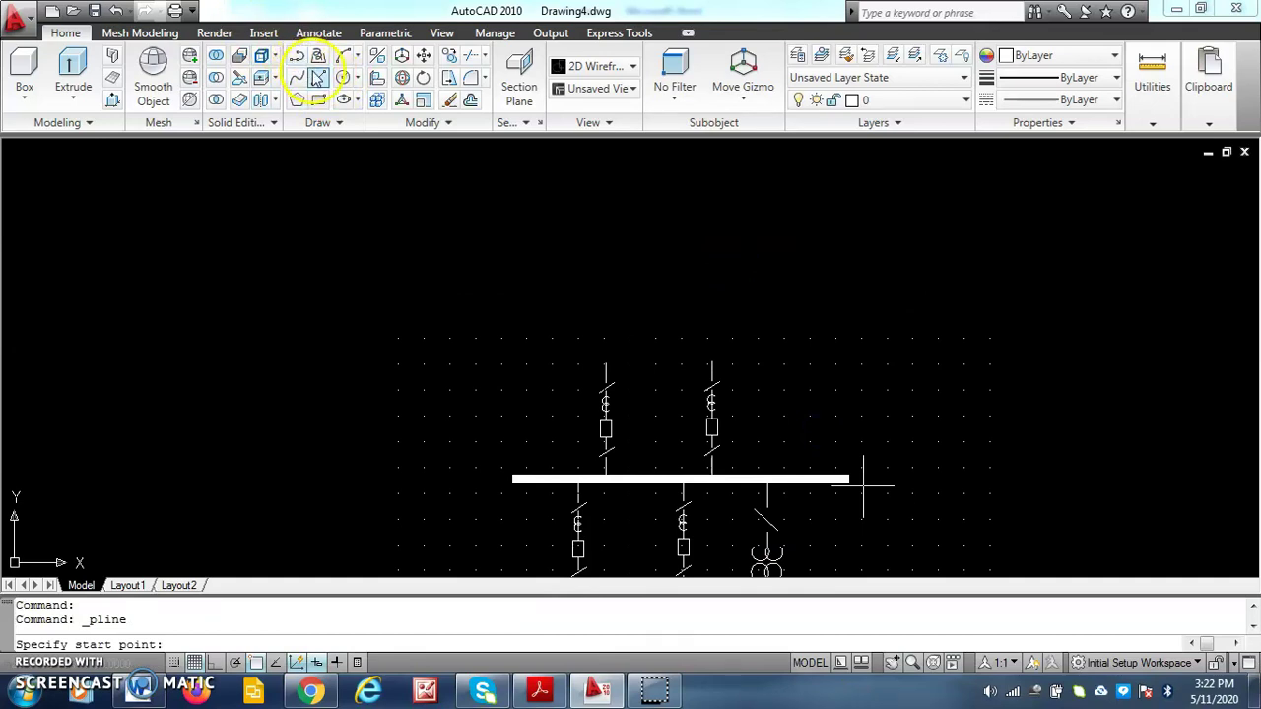
{"action": "left_click", "coordinate": [317, 78]}
{"action": "scroll", "coordinate": [592, 360], "scroll_direction": "up", "scroll_amount": 3}
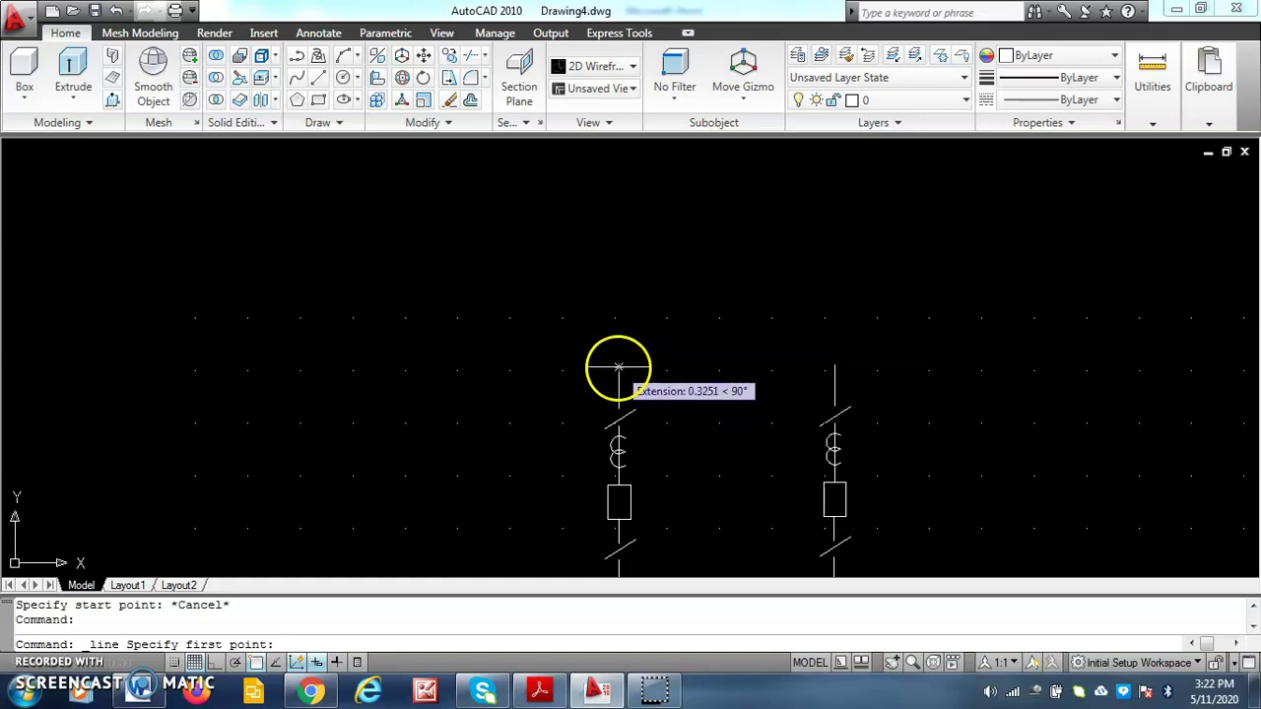
{"action": "left_click", "coordinate": [619, 367]}
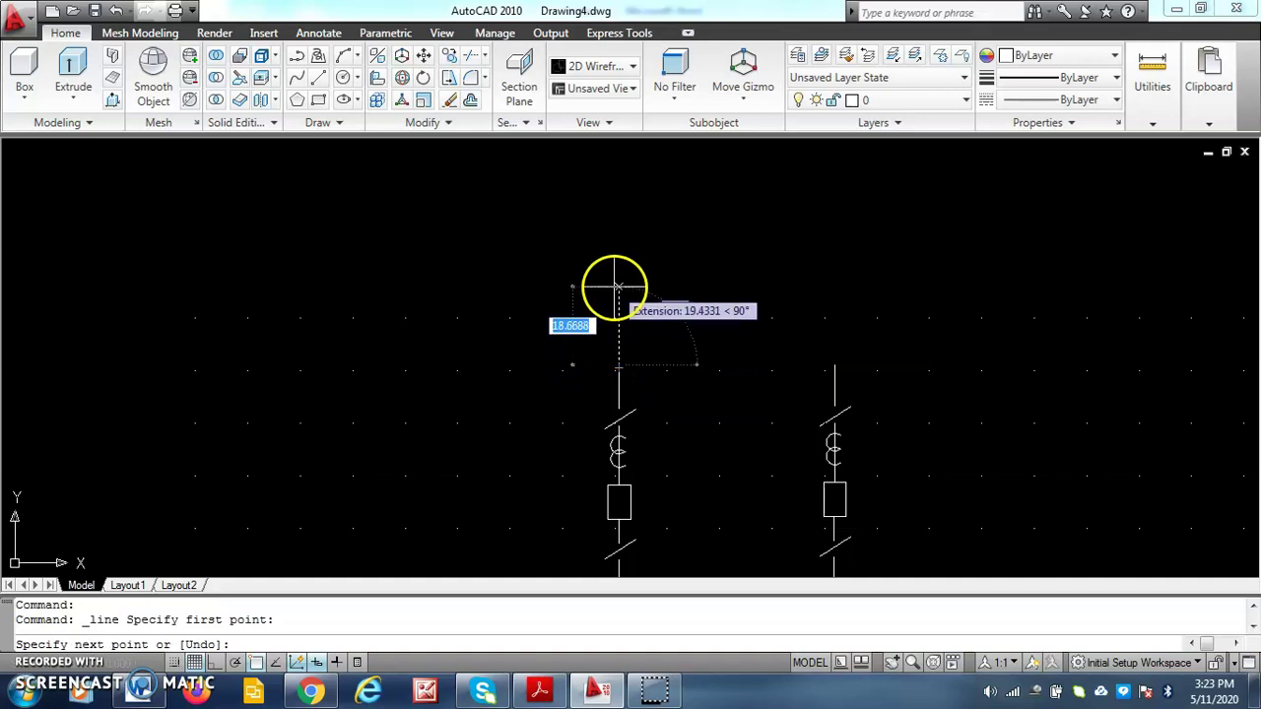
{"action": "type", "text": "5"}
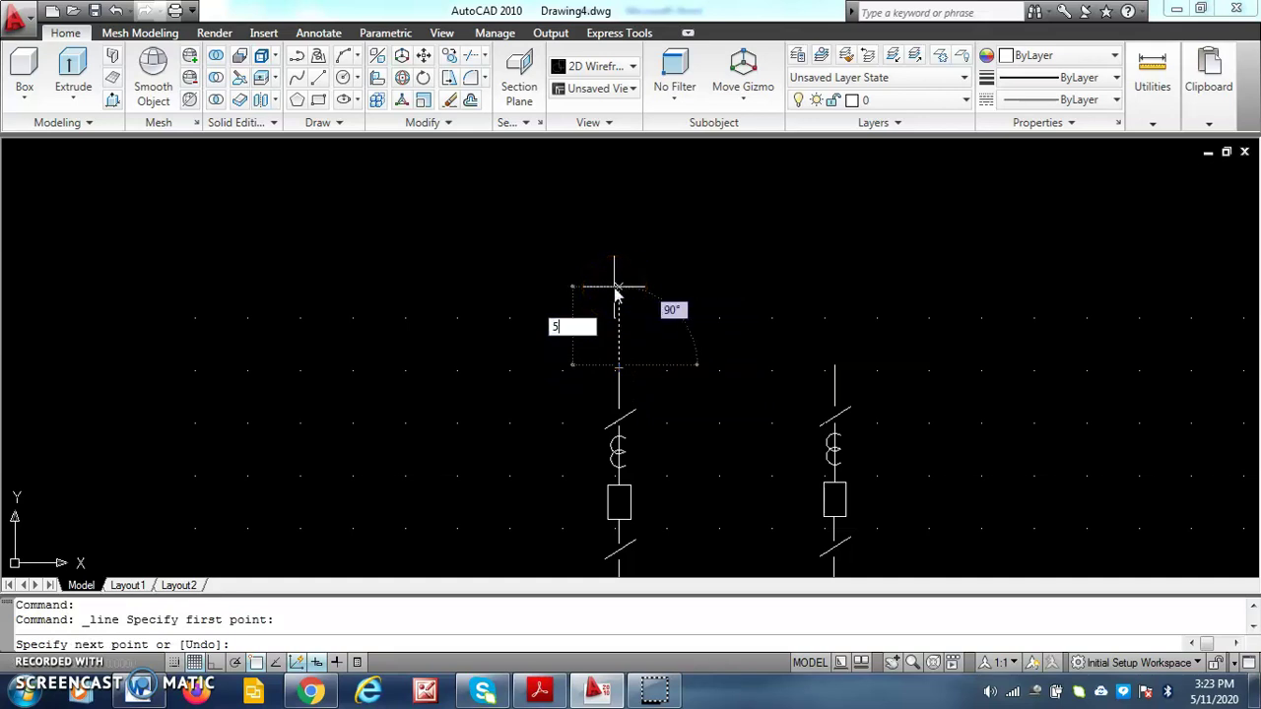
{"action": "key", "text": "Return"}
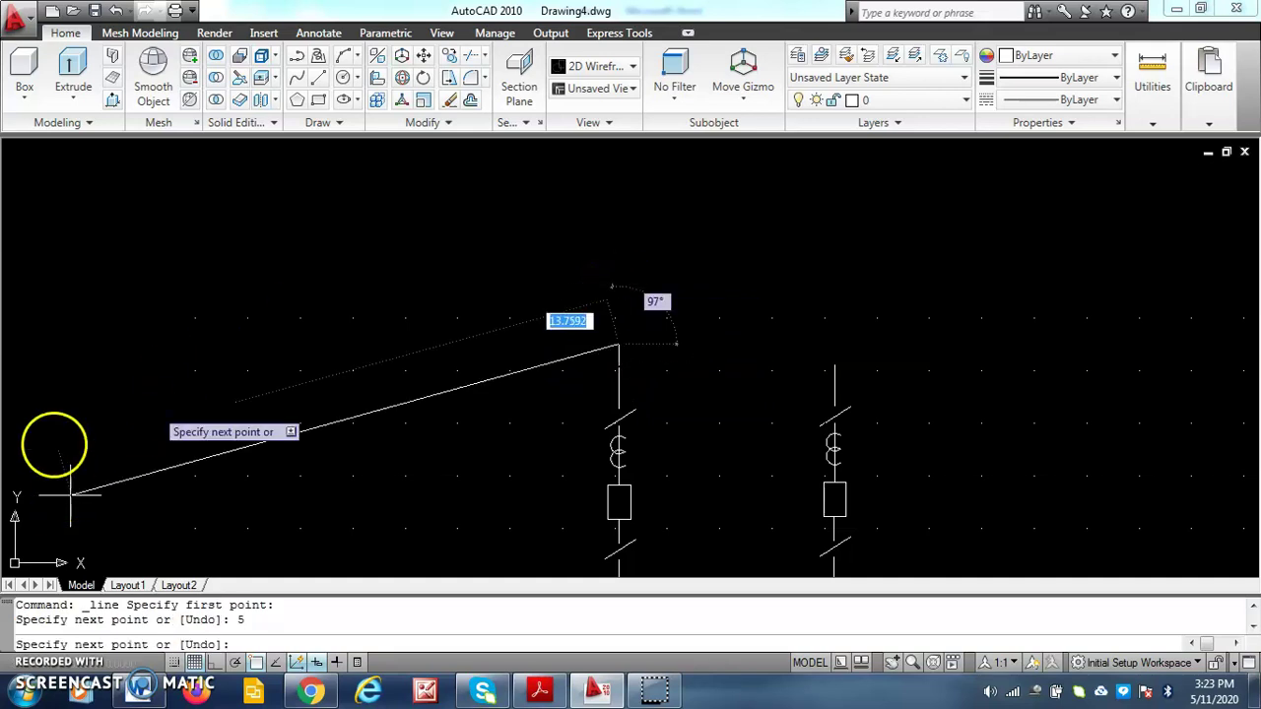
{"action": "key", "text": "Escape"}
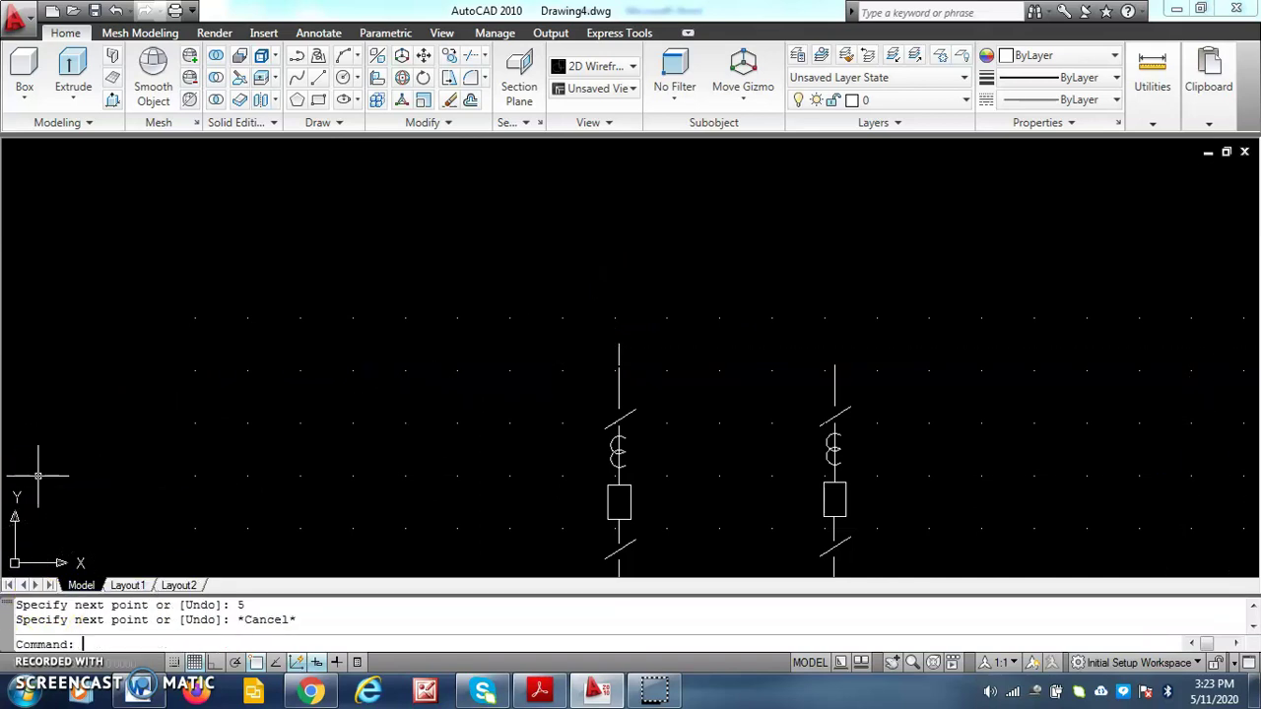
- Replace the first upper feeder's extension with a vertical line drawn 5 units upward from the feeder's top end with Ortho on
{"action": "left_click", "coordinate": [216, 662]}
{"action": "left_click", "coordinate": [619, 351]}
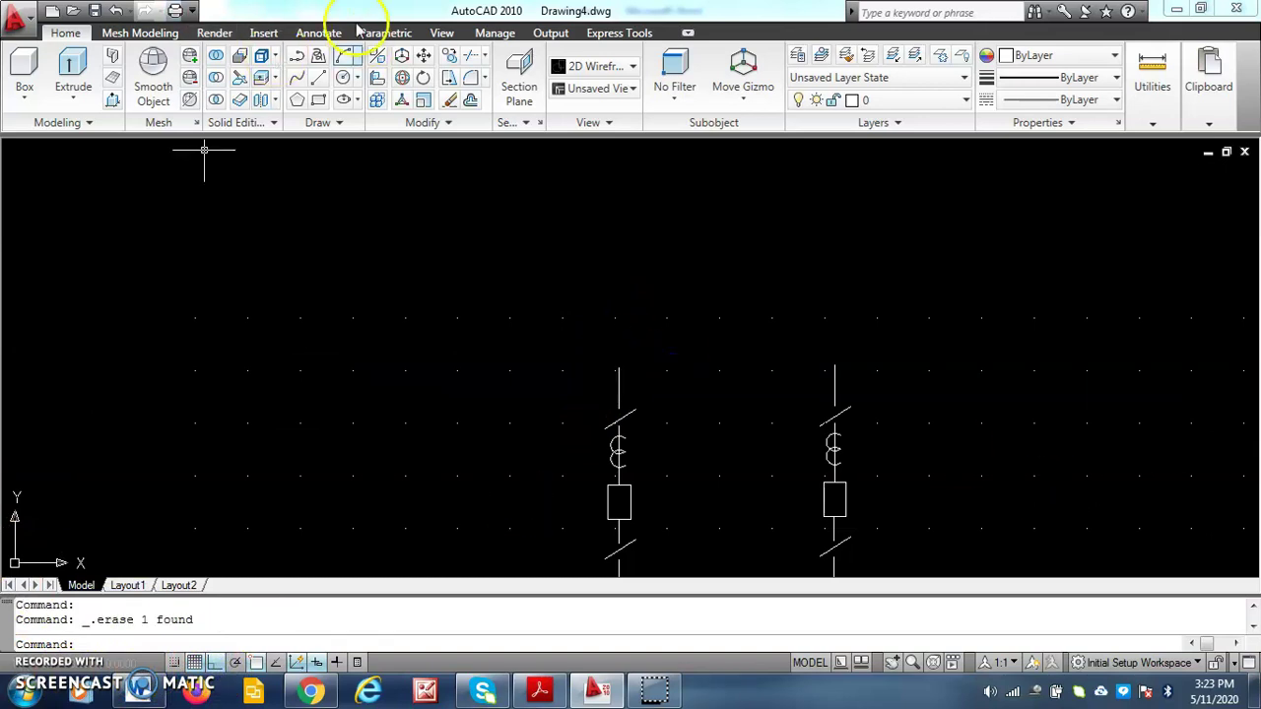
{"action": "left_click", "coordinate": [318, 78]}
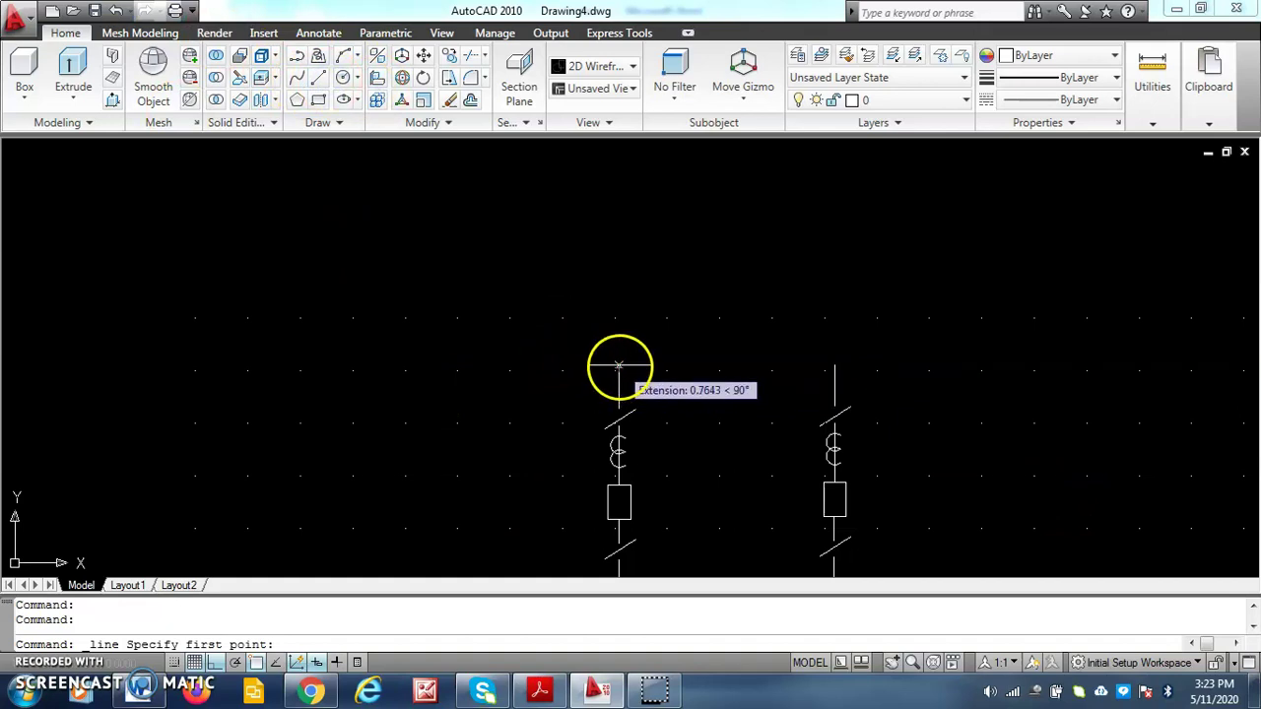
{"action": "left_click", "coordinate": [618, 367]}
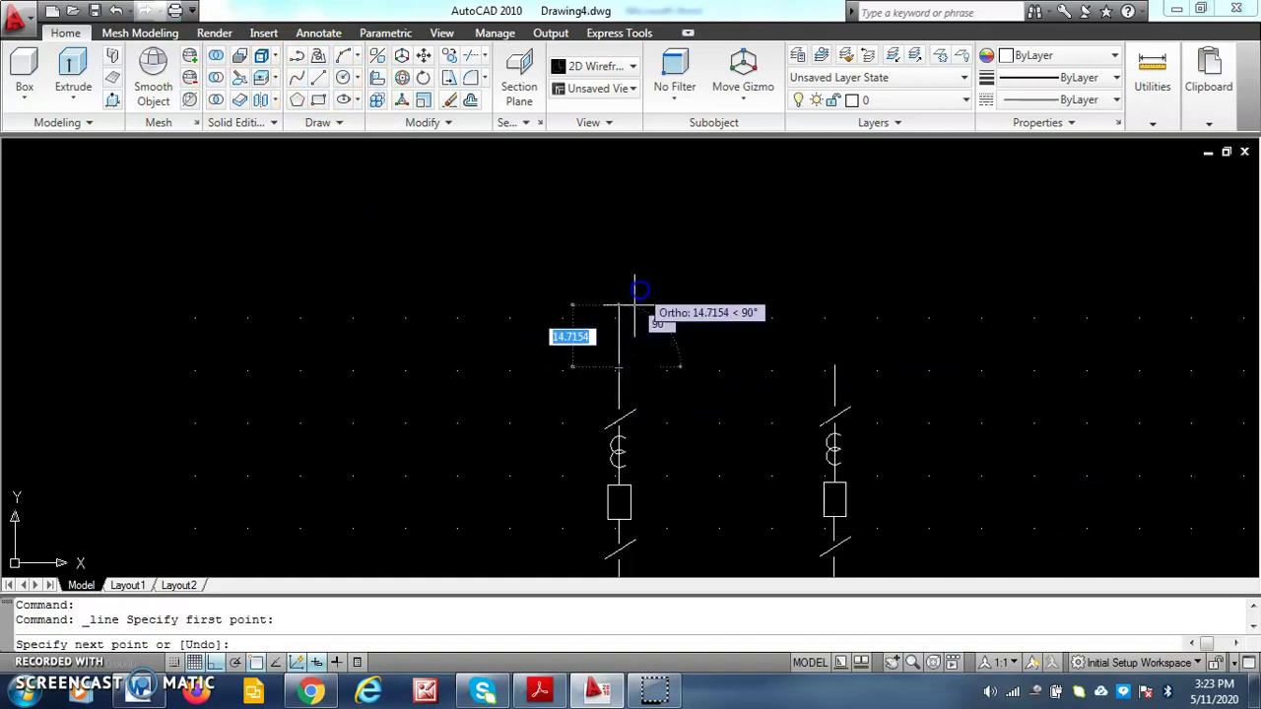
{"action": "type", "text": "5"}
{"action": "key", "text": "Return"}
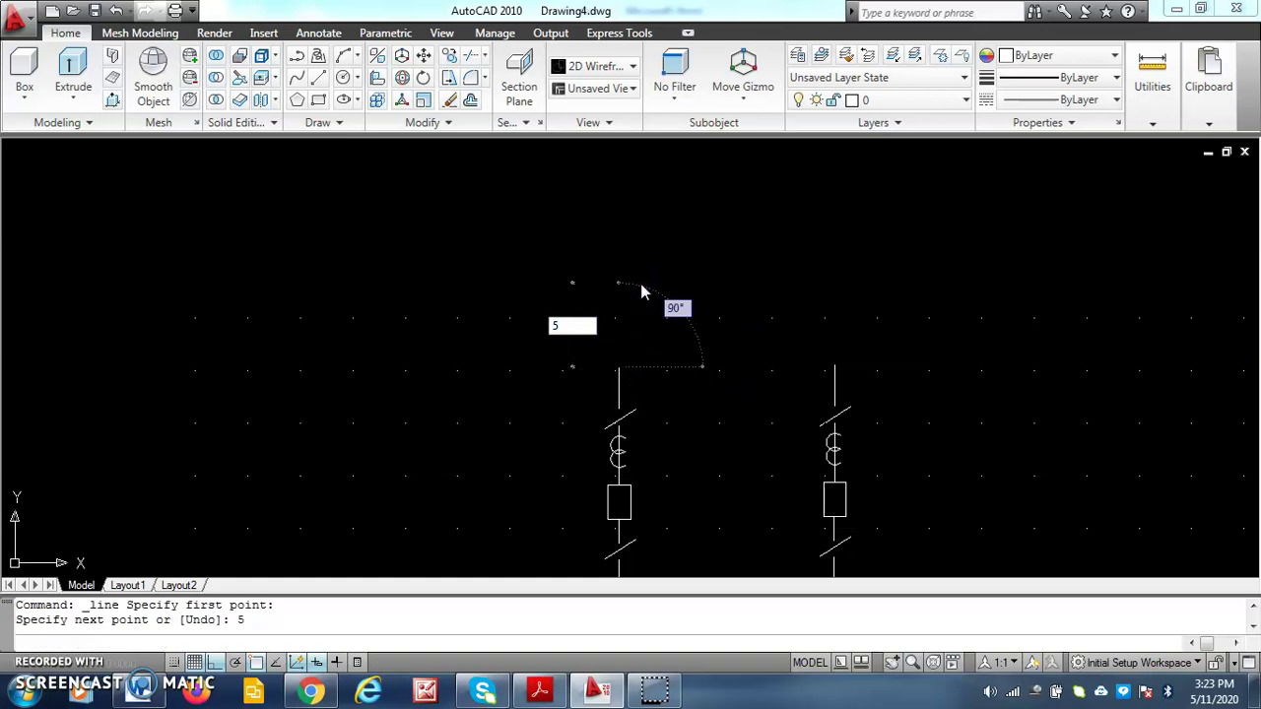
{"action": "key", "text": "Escape"}
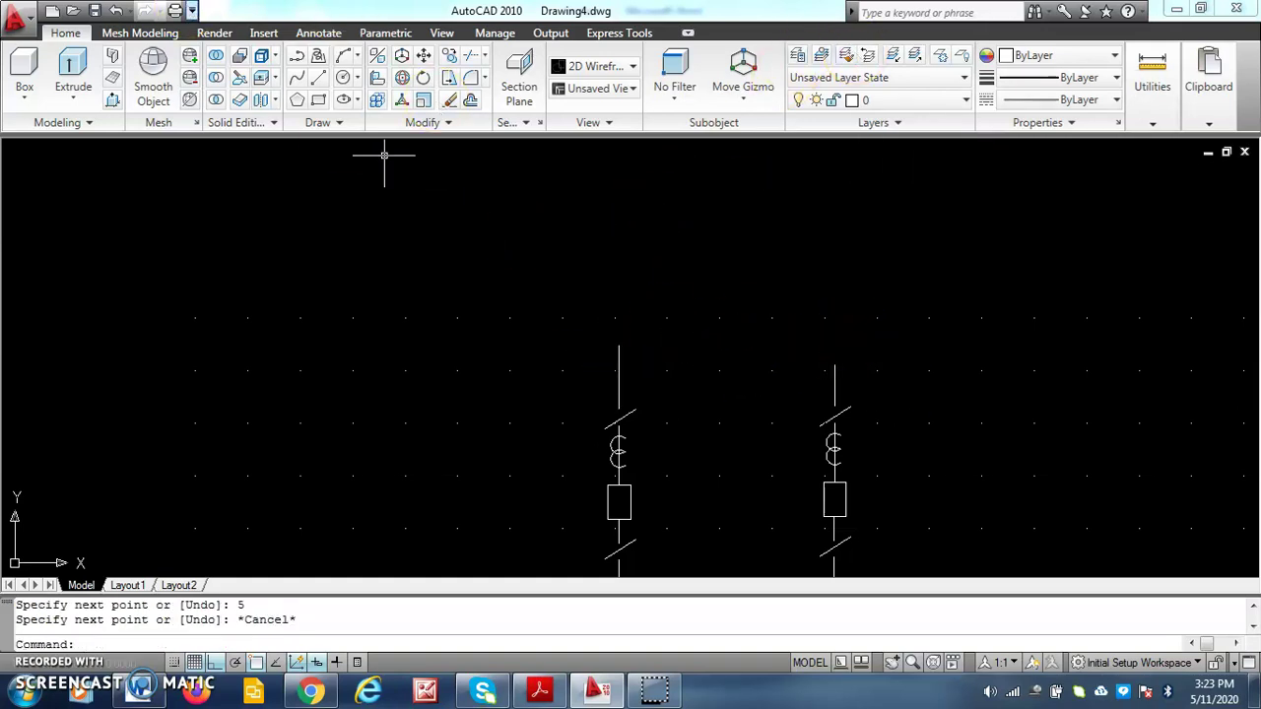
- Draw a vertical line 5 units long upward from the top end of the second upper feeder
{"action": "left_click", "coordinate": [318, 82]}
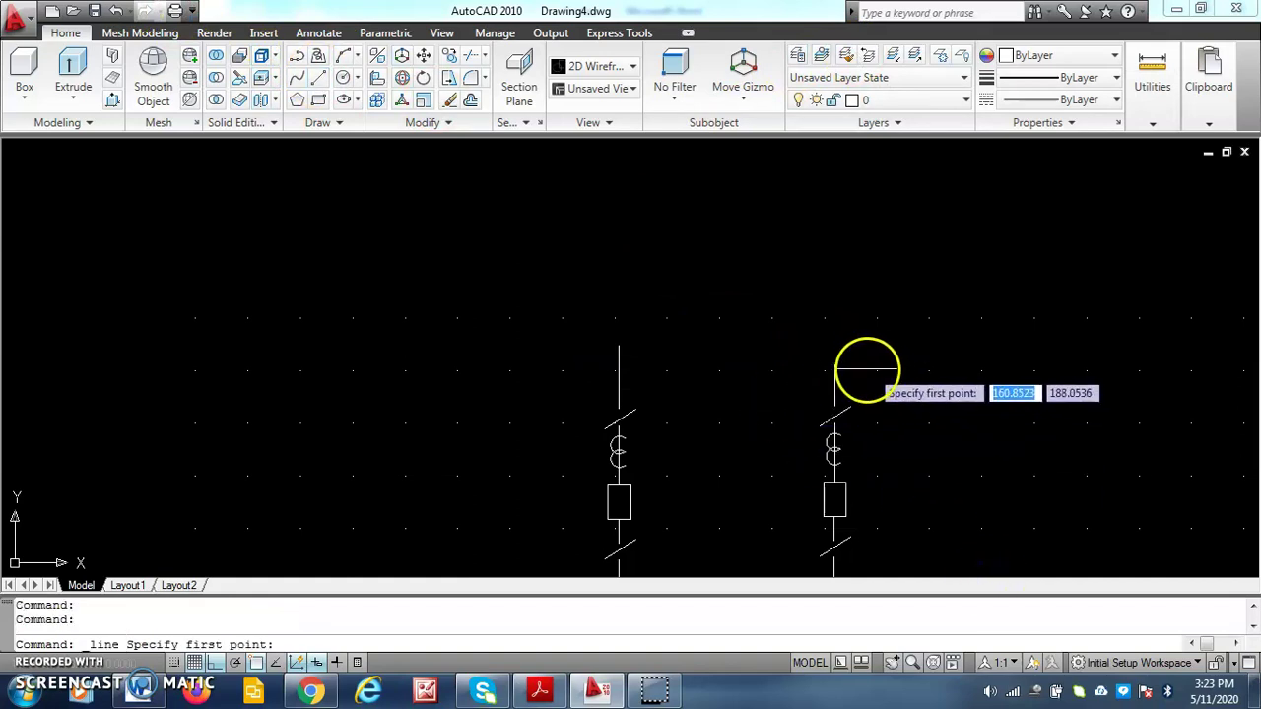
{"action": "left_click", "coordinate": [834, 368]}
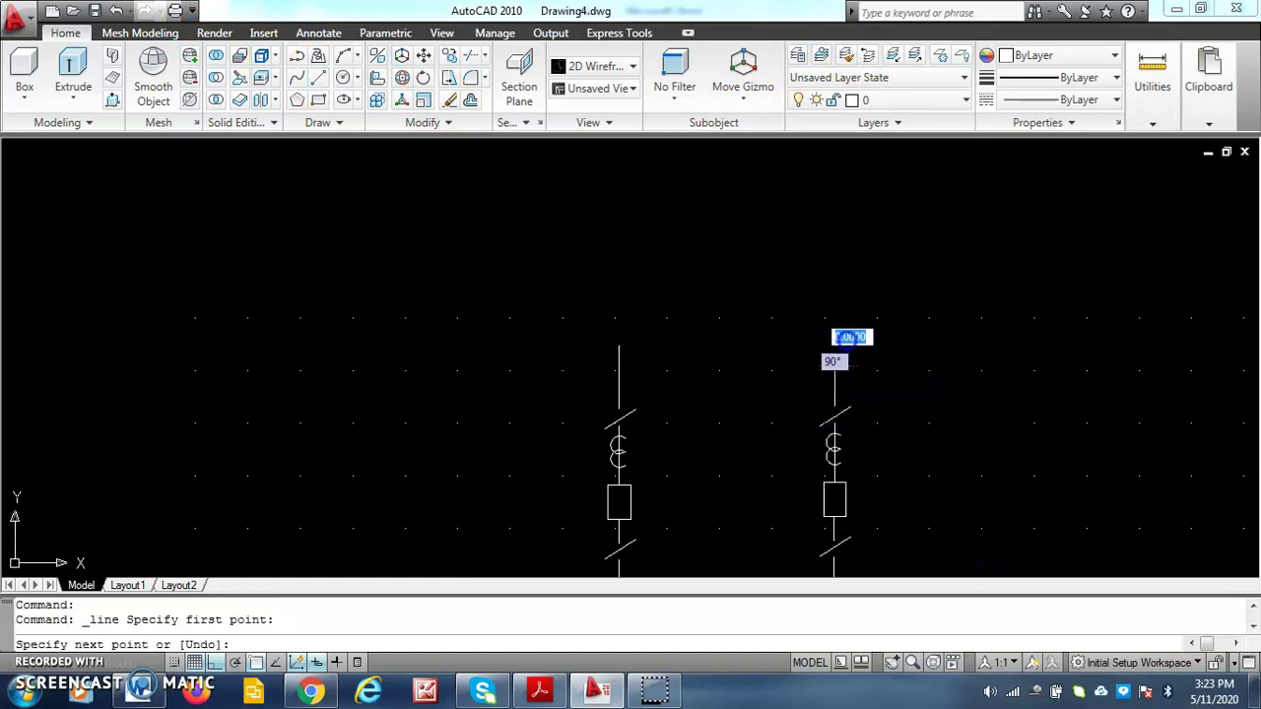
{"action": "type", "text": "5"}
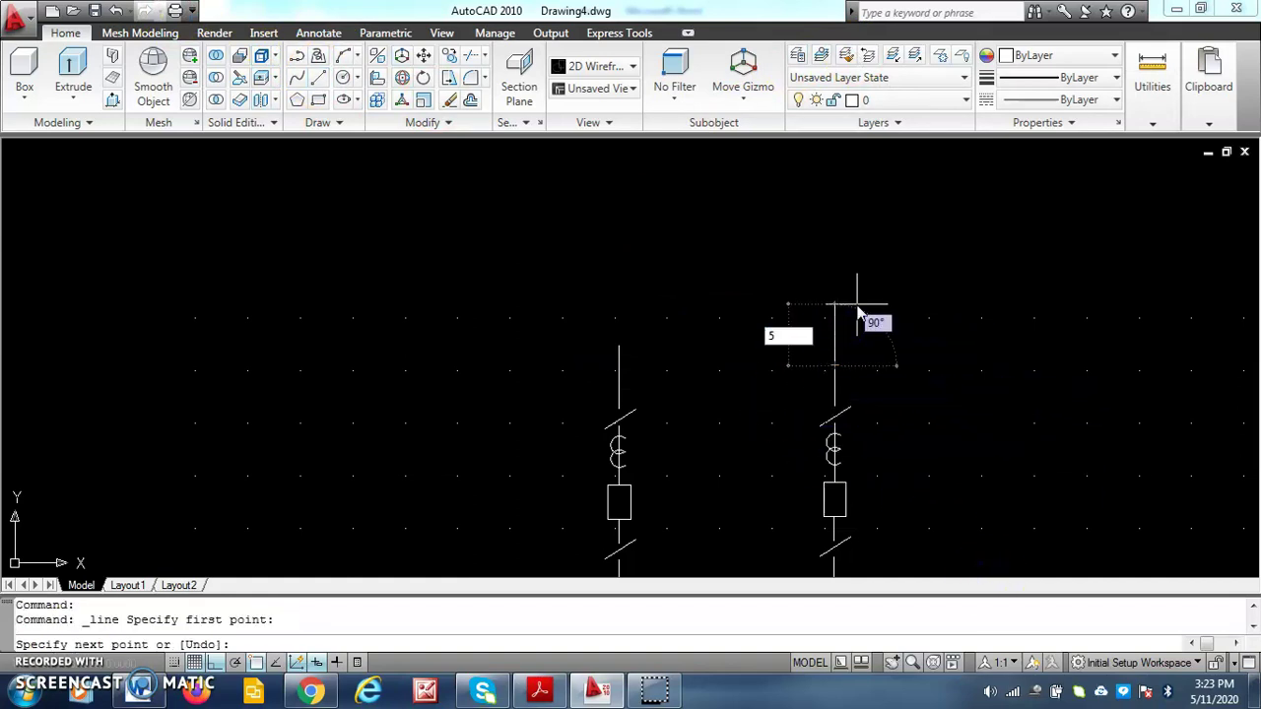
{"action": "key", "text": "Return"}
{"action": "key", "text": "Escape"}
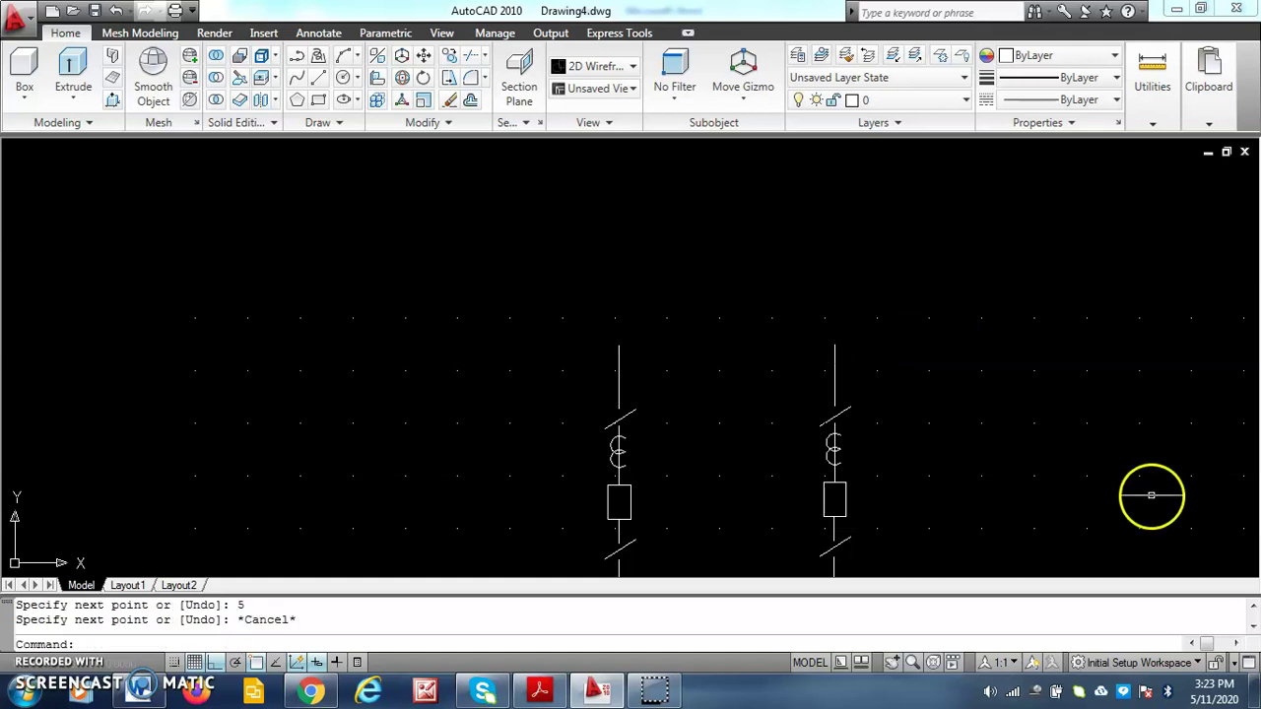
- Draw a downward polyline arrowhead about 5 units long on the first upper feeder's top line, with starting width 4 and ending width 0
{"action": "left_click", "coordinate": [296, 57]}
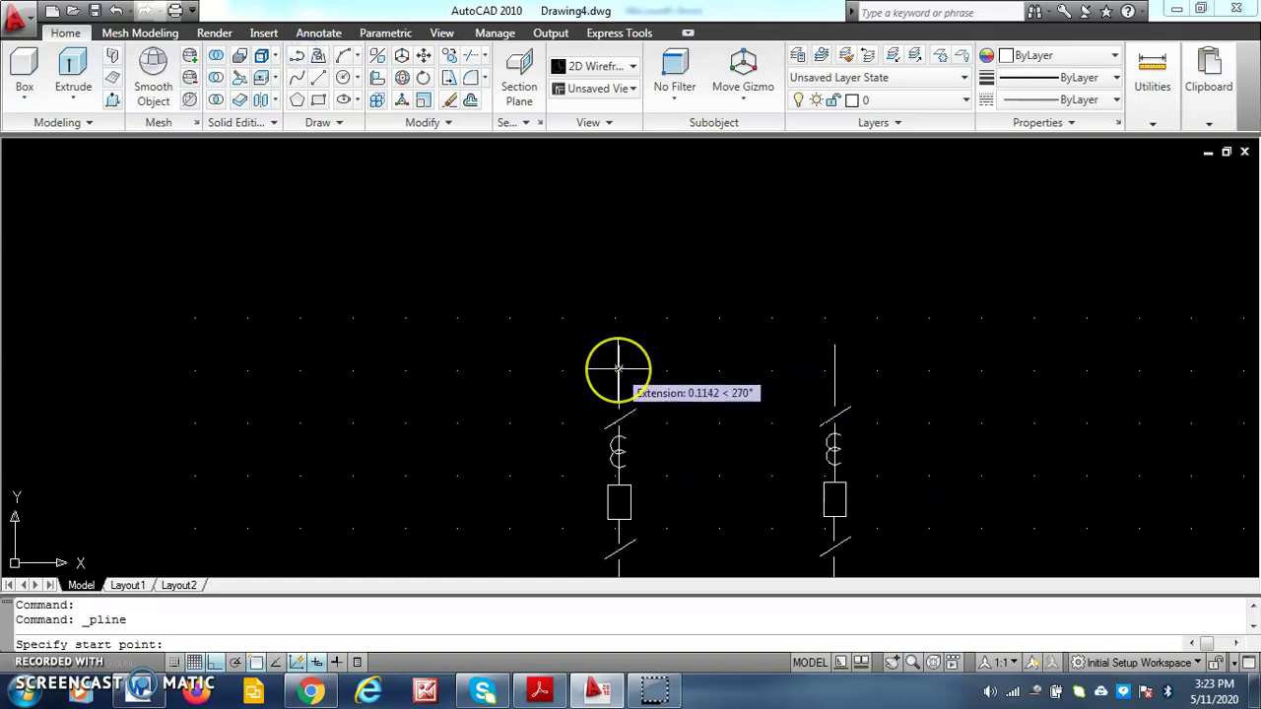
{"action": "left_click", "coordinate": [619, 368]}
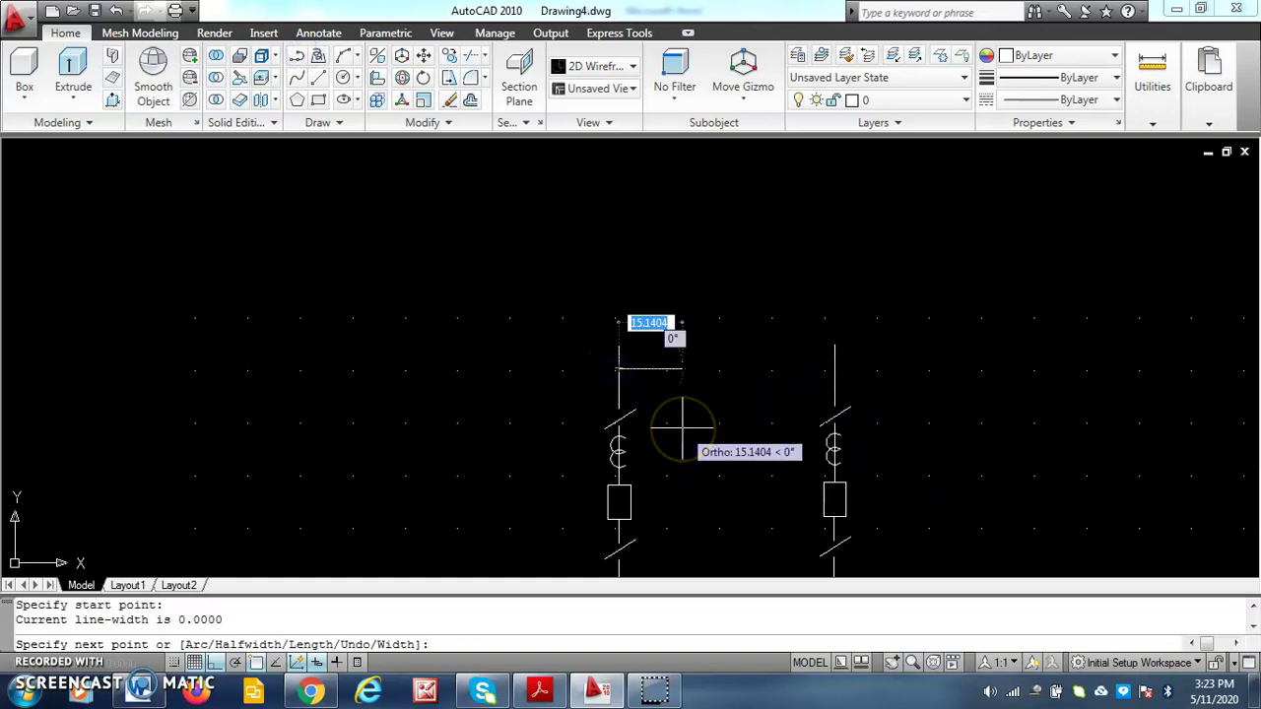
{"action": "type", "text": "w"}
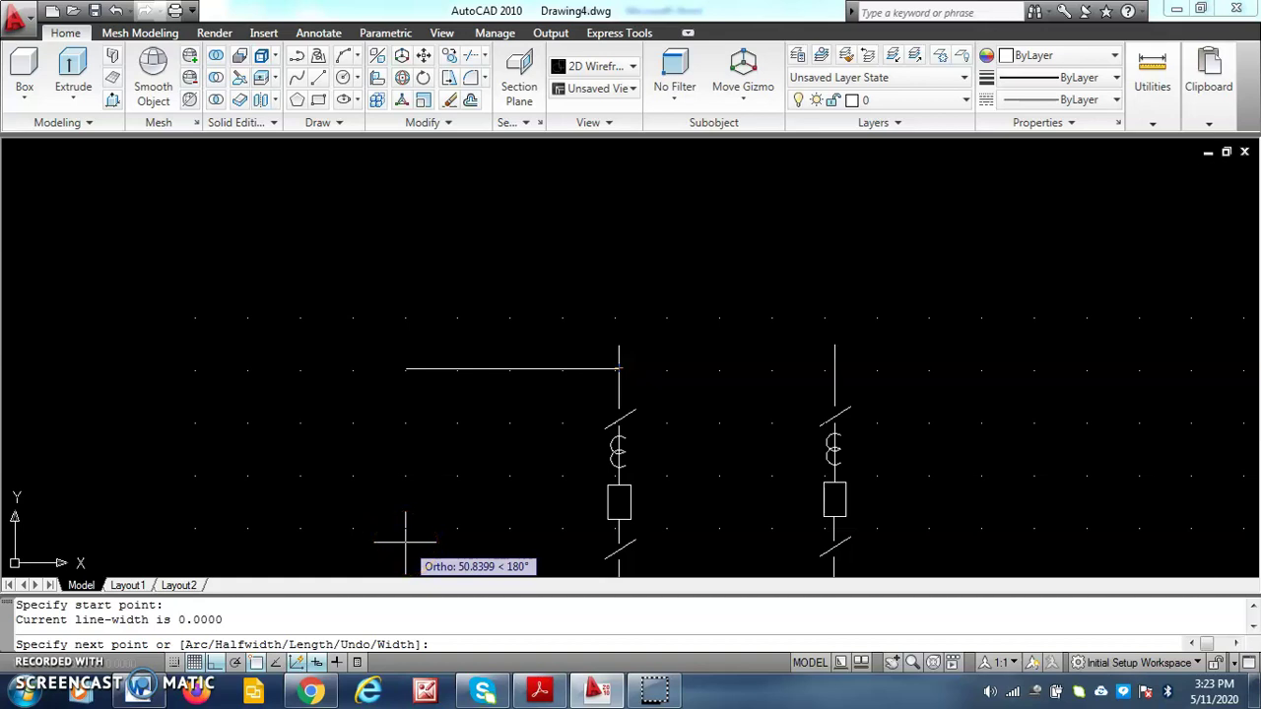
{"action": "type", "text": "w"}
{"action": "key", "text": "Return"}
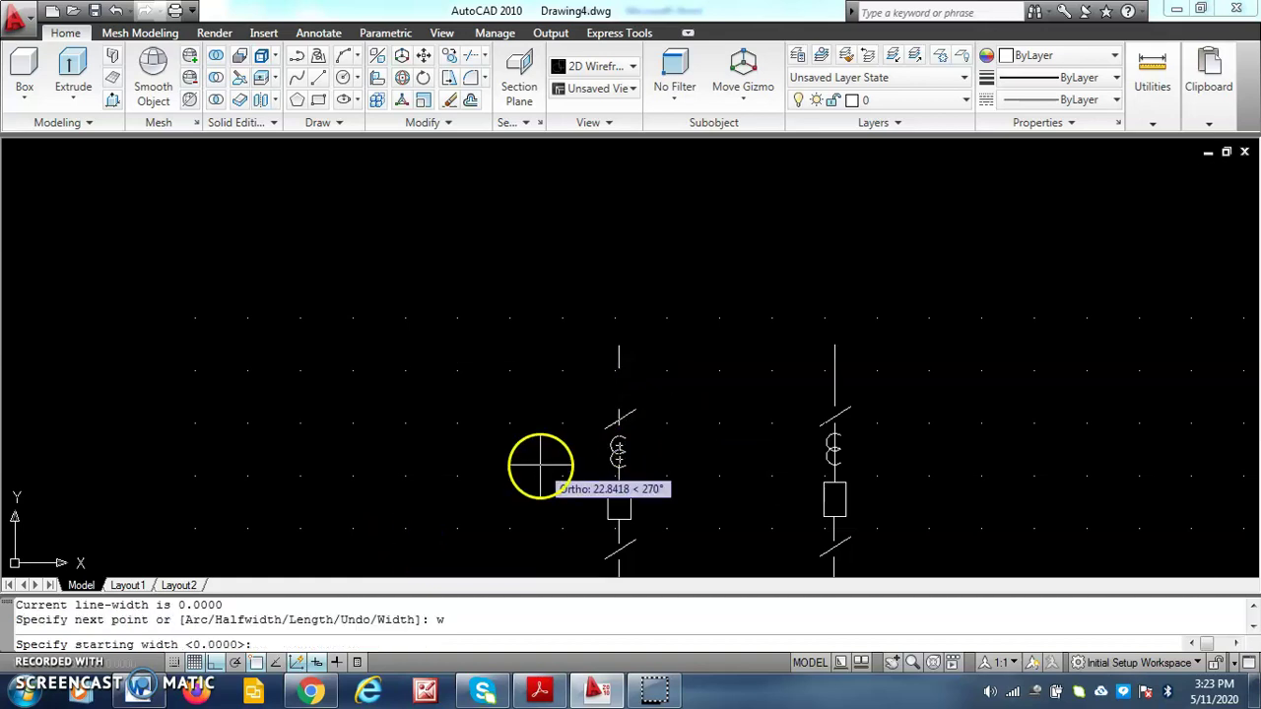
{"action": "type", "text": "4"}
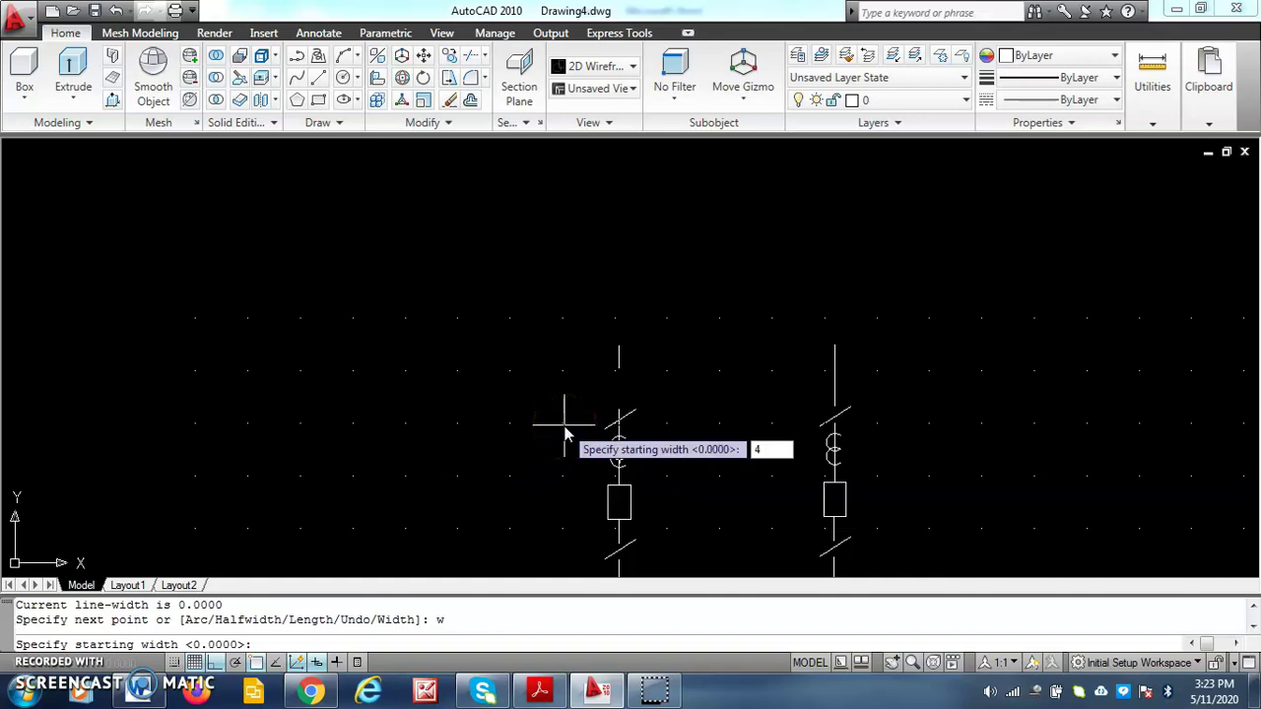
{"action": "key", "text": "Return"}
{"action": "type", "text": "0"}
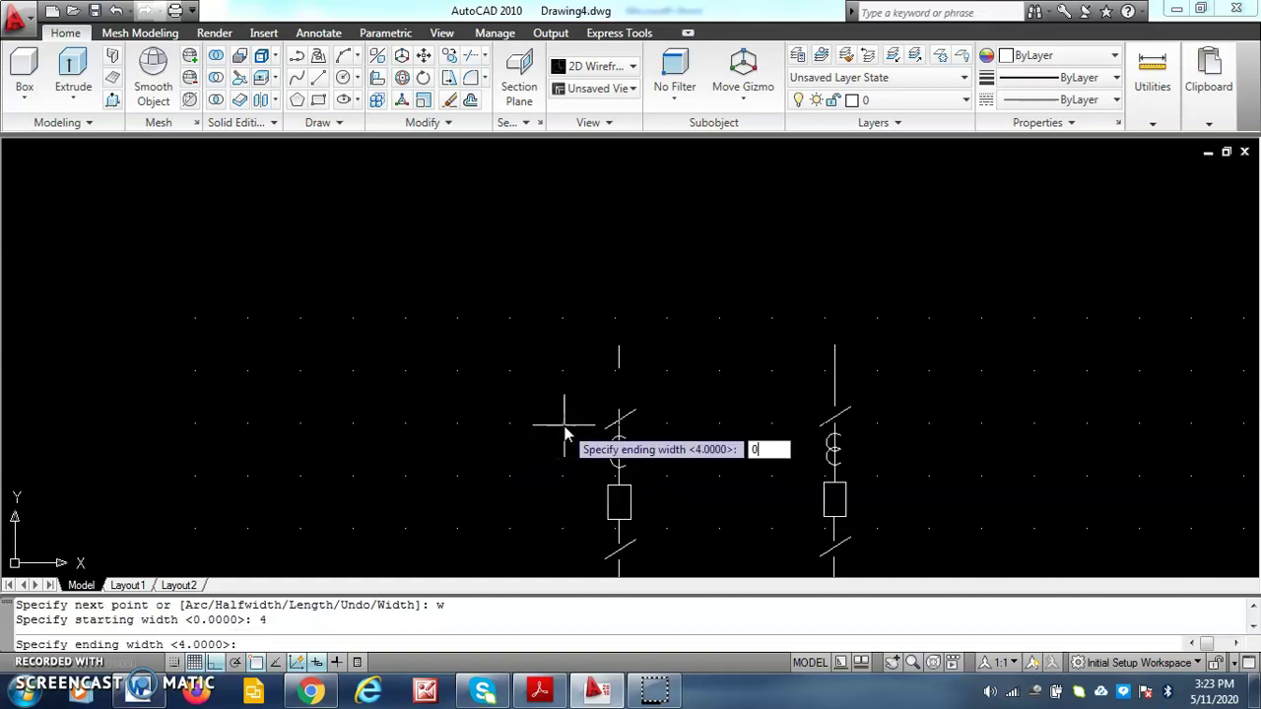
{"action": "key", "text": "Return"}
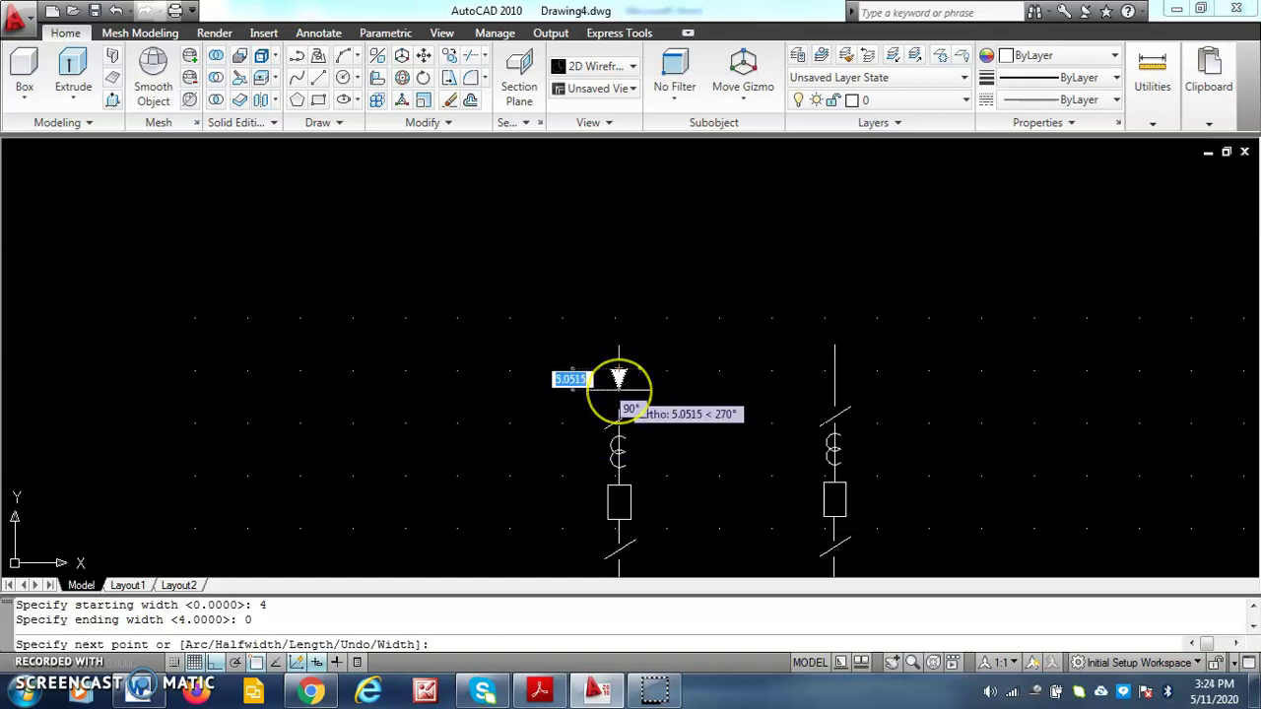
{"action": "left_click", "coordinate": [619, 380]}
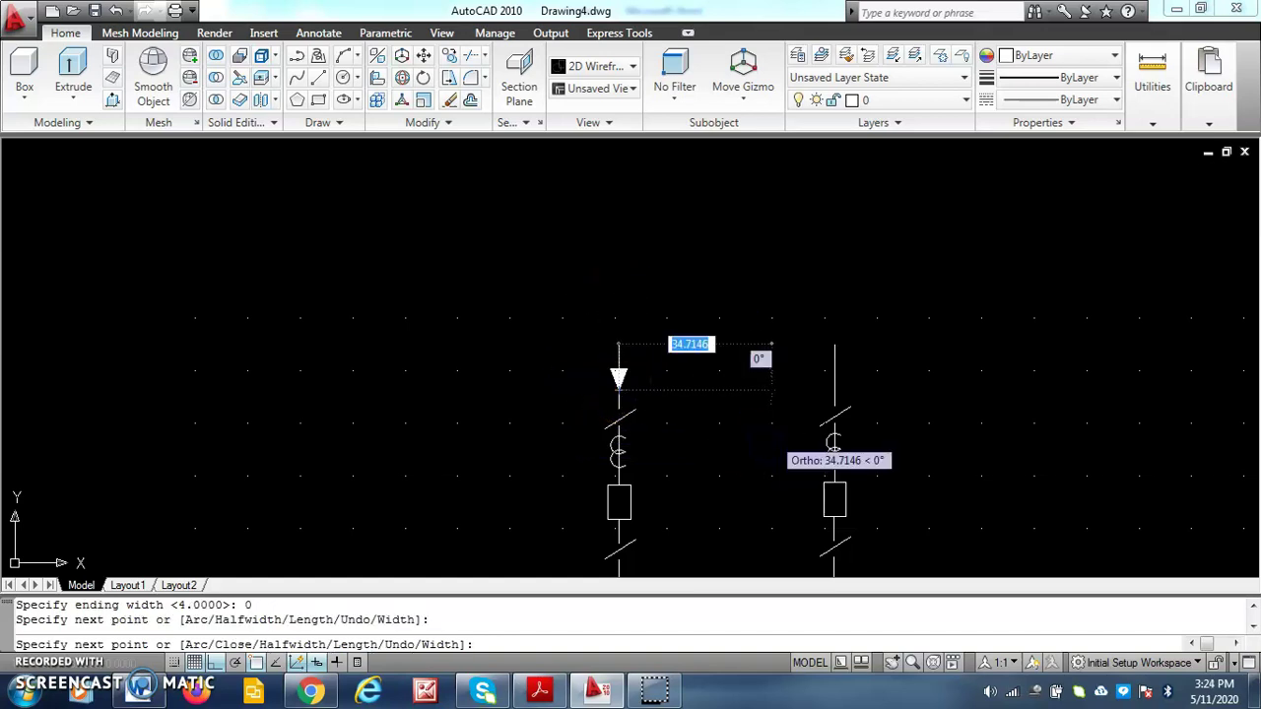
{"action": "key", "text": "Escape"}
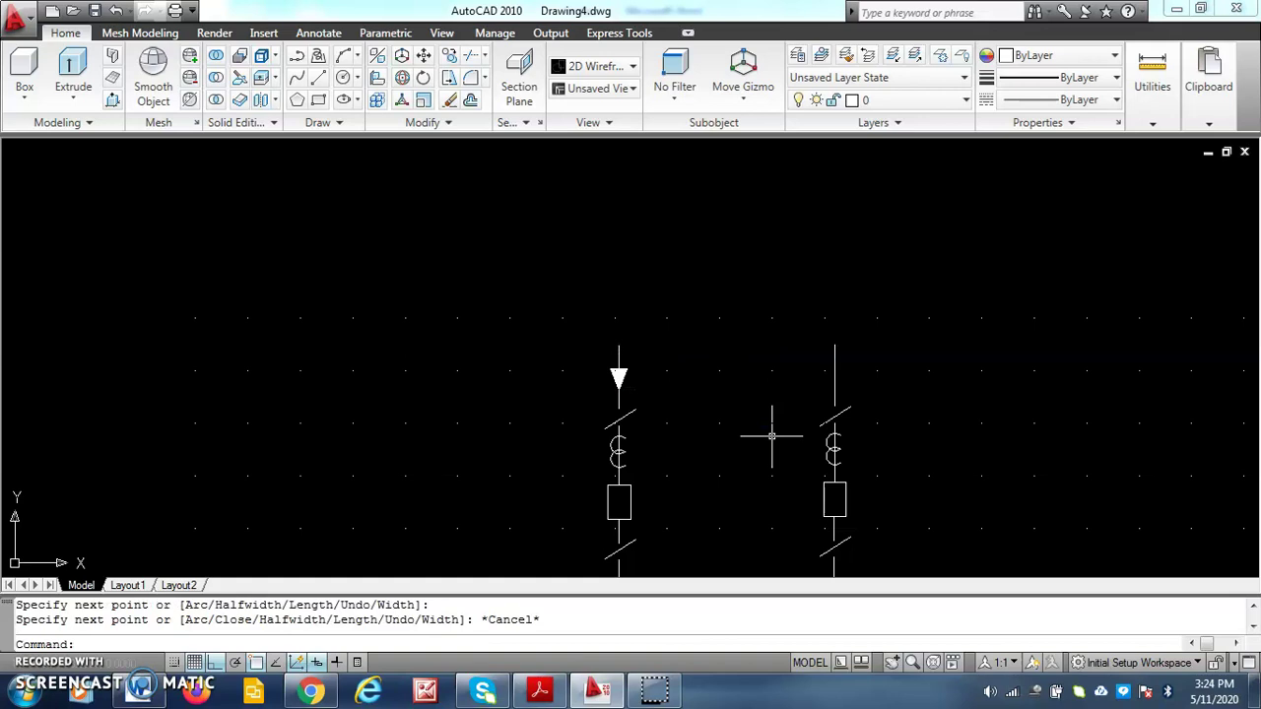
- Copy the first upper feeder's arrowhead and paste it in the empty space above and between the two upper feeders
{"action": "left_click", "coordinate": [874, 329]}
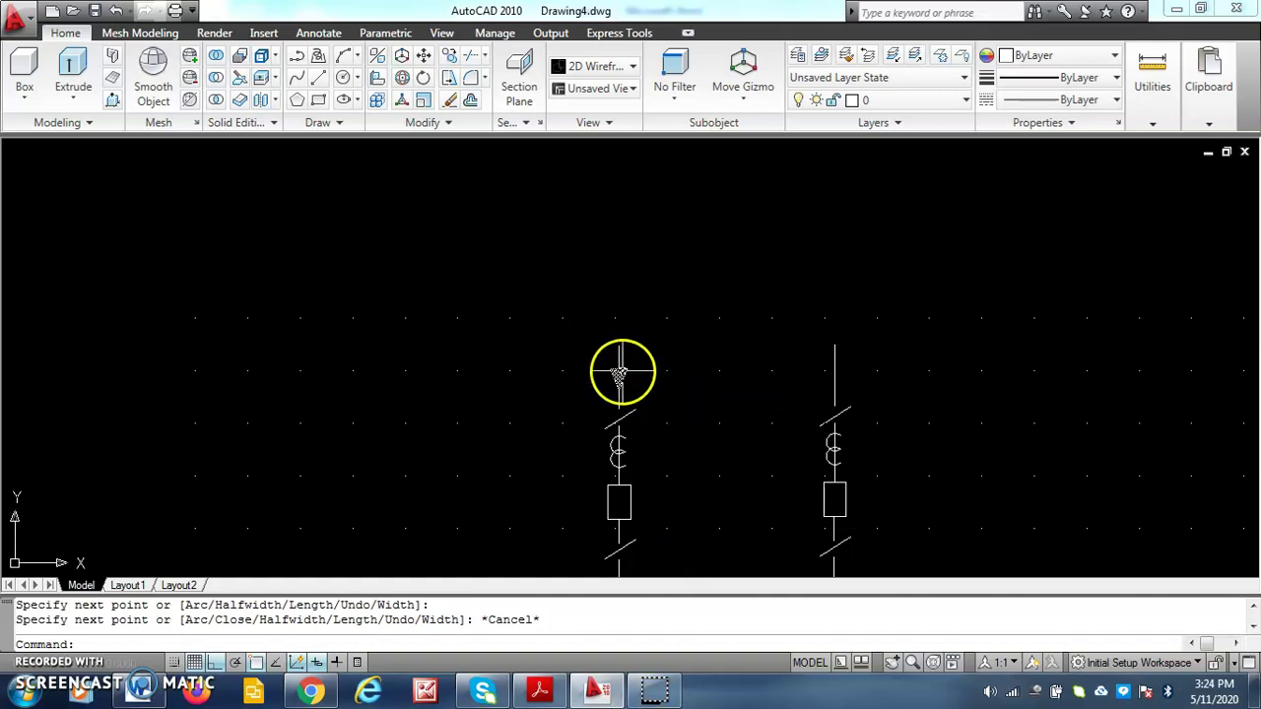
{"action": "left_click", "coordinate": [619, 372]}
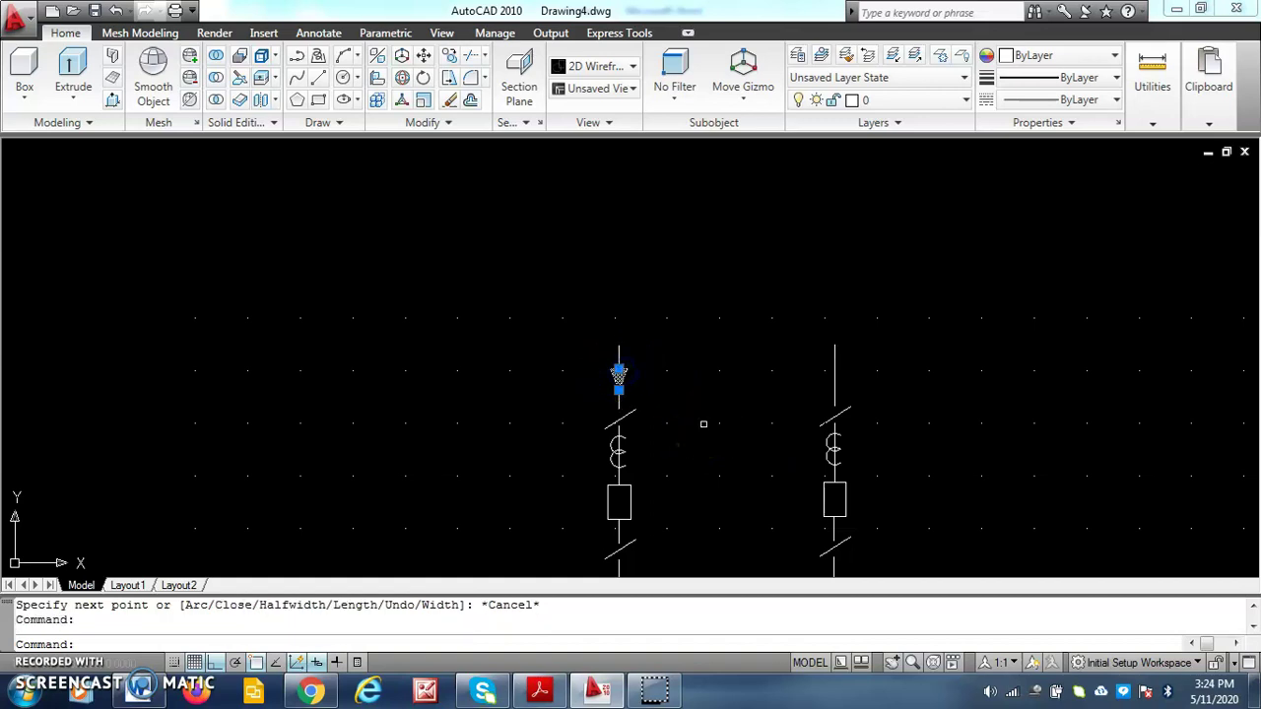
{"action": "key", "text": "ctrl+c"}
{"action": "key", "text": "ctrl+v"}
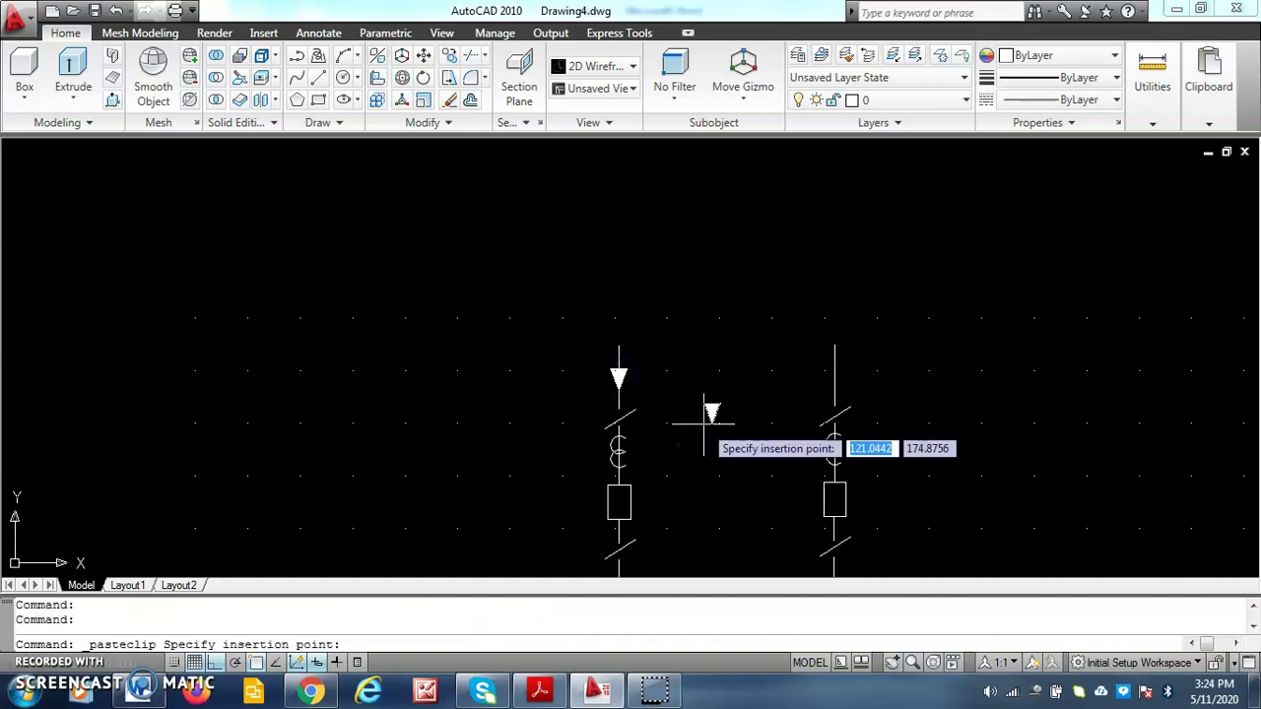
{"action": "left_click", "coordinate": [691, 308]}
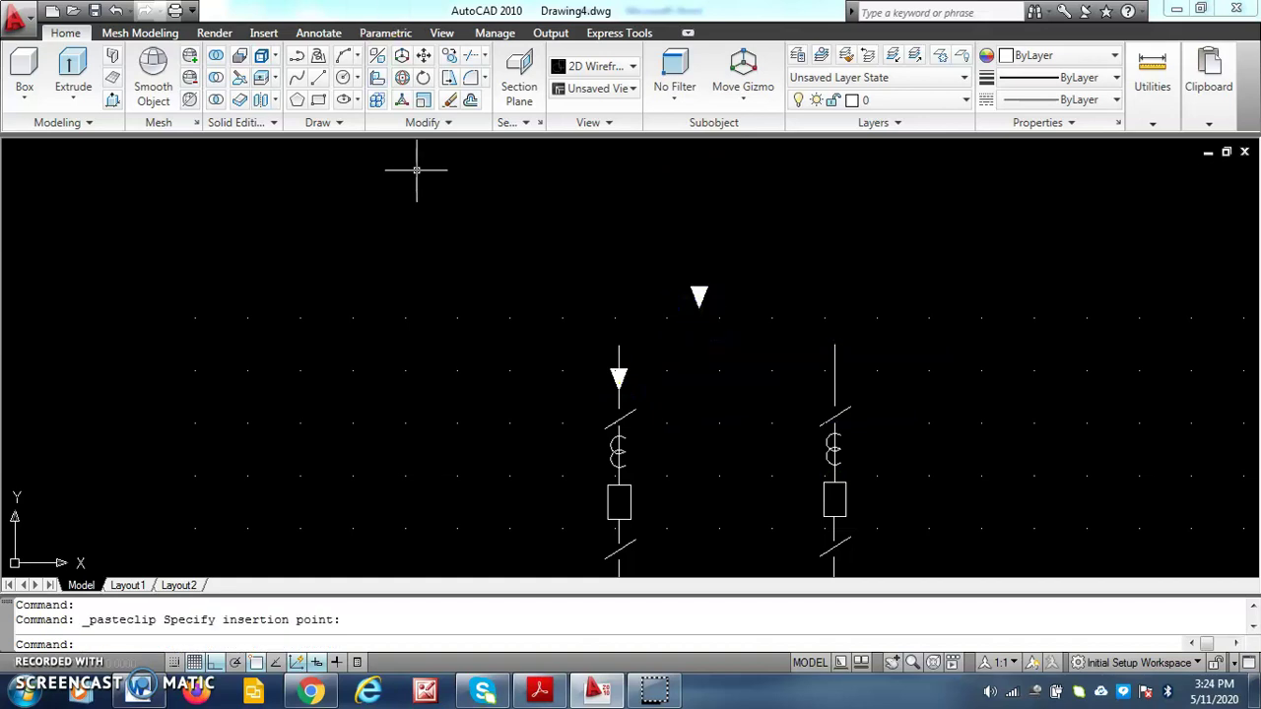
- Move the pasted arrowhead by its upper edge's midpoint onto the second upper feeder's top line with Ortho off
{"action": "left_click", "coordinate": [423, 55]}
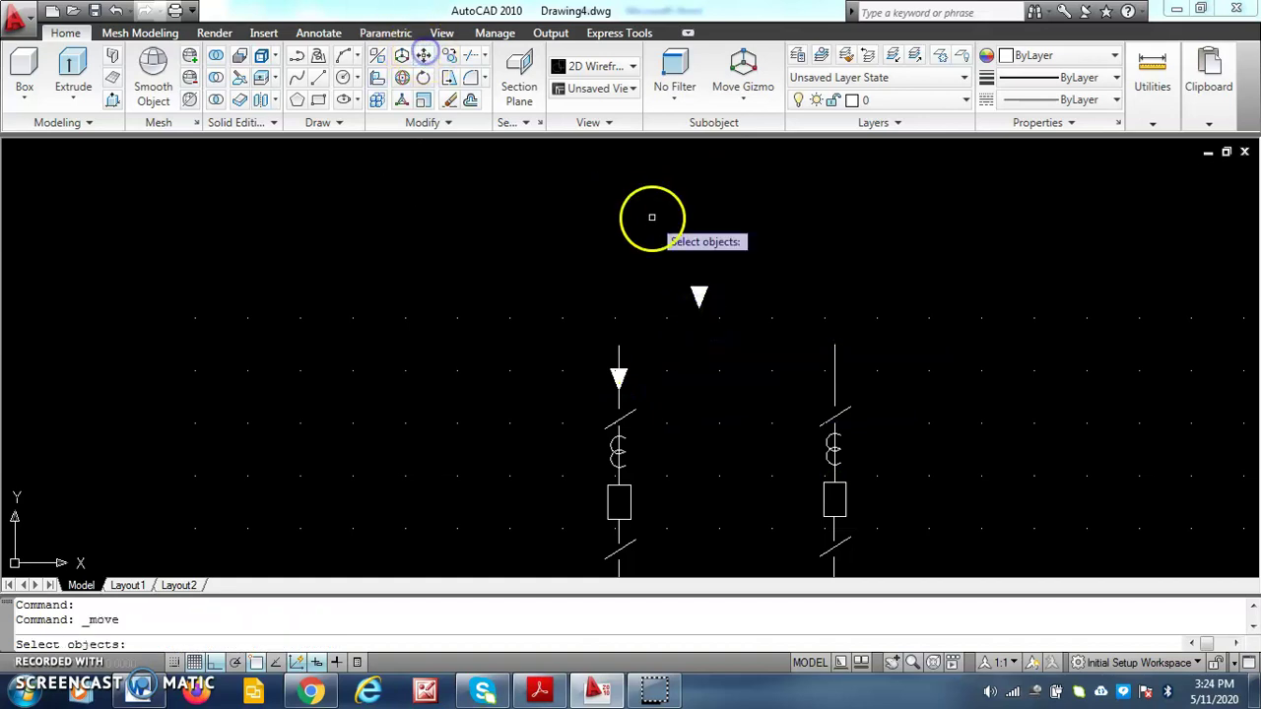
{"action": "left_click", "coordinate": [697, 293]}
{"action": "left_click", "coordinate": [708, 306]}
{"action": "left_click", "coordinate": [700, 293]}
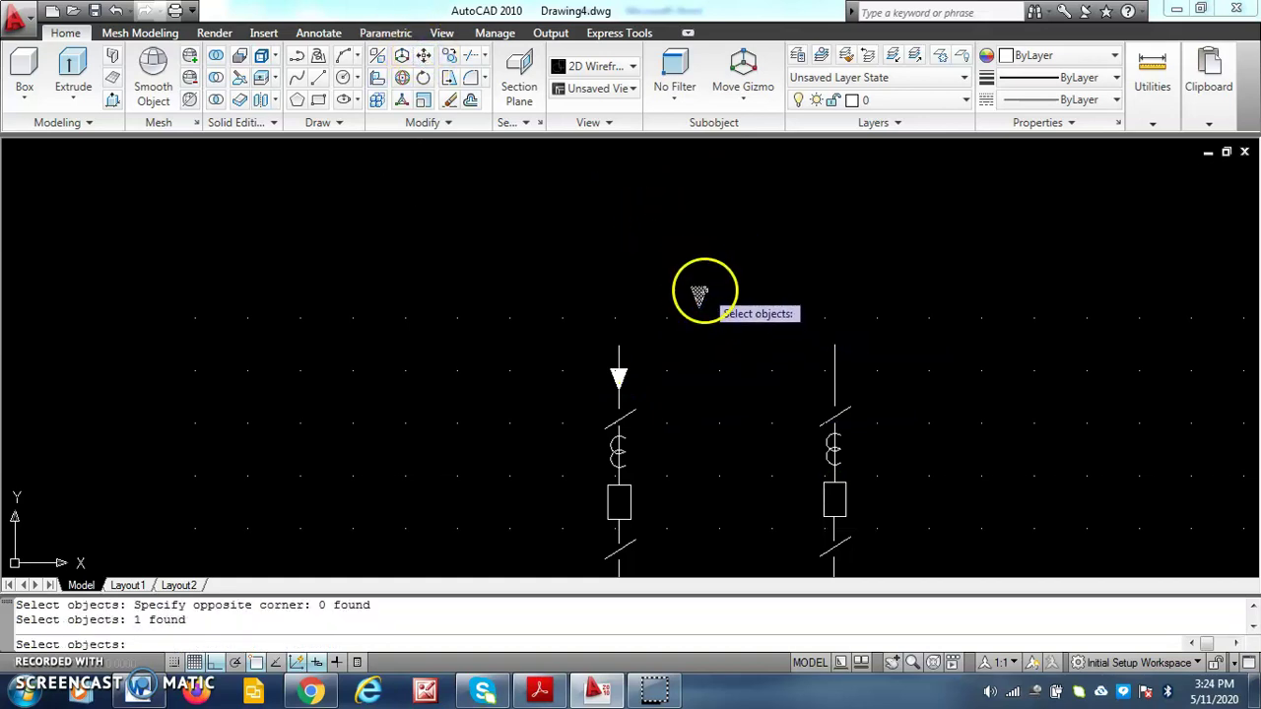
{"action": "key", "text": "Return"}
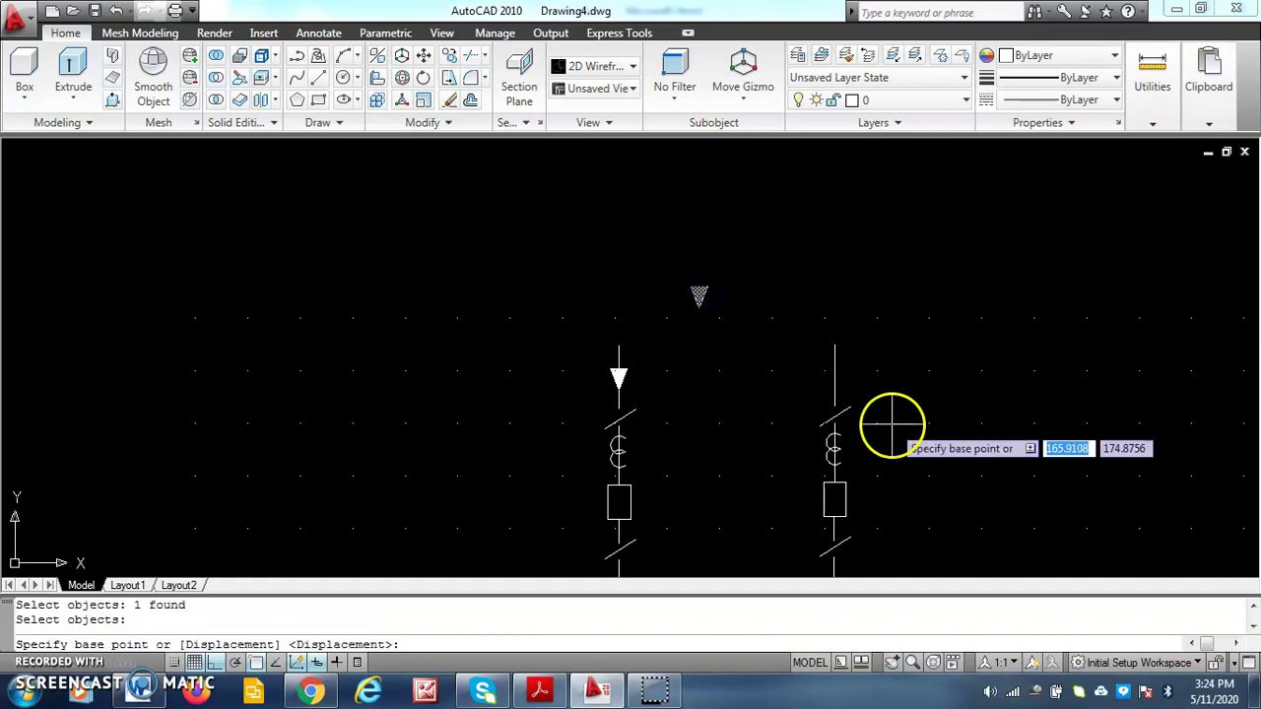
{"action": "left_click", "coordinate": [699, 293]}
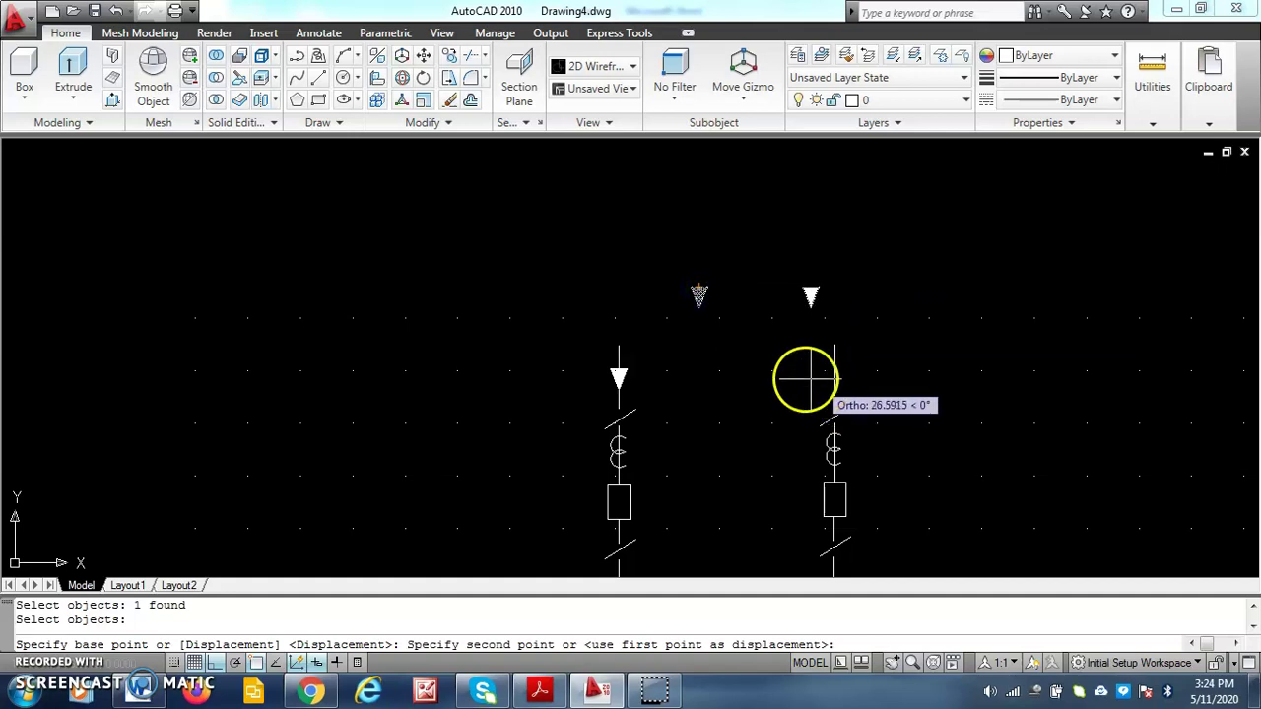
{"action": "left_click", "coordinate": [215, 662]}
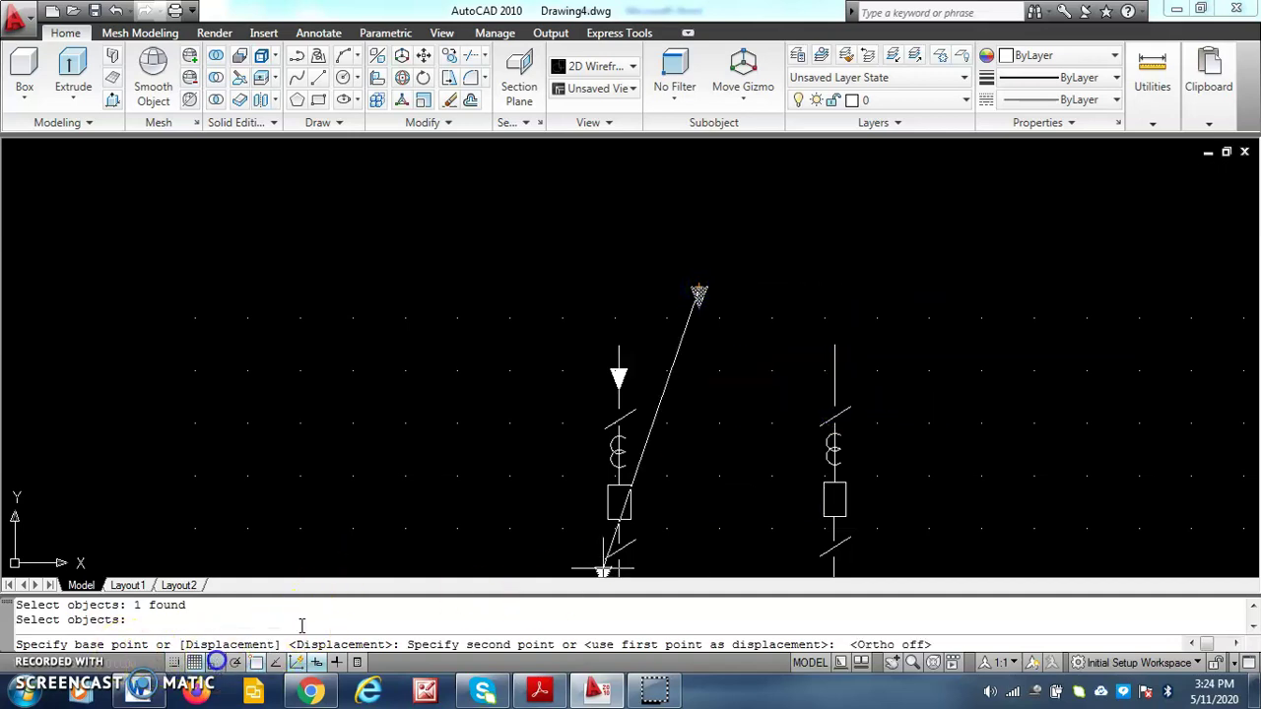
{"action": "left_click", "coordinate": [834, 369]}
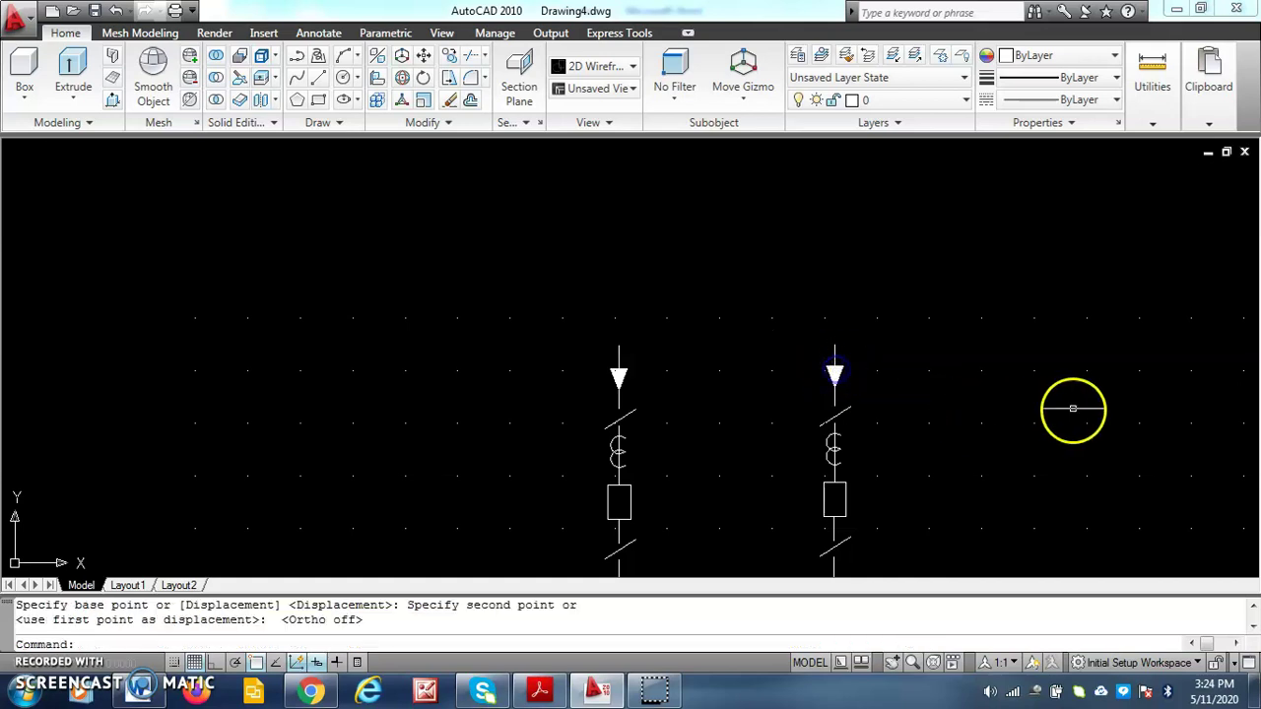
- Show the whole drawing and create a wide multiline text box beside the second upper feeder's arrowhead, entering INCOMIN
{"action": "type", "text": "z"}
{"action": "key", "text": "Return"}
{"action": "type", "text": "a"}
{"action": "key", "text": "Return"}
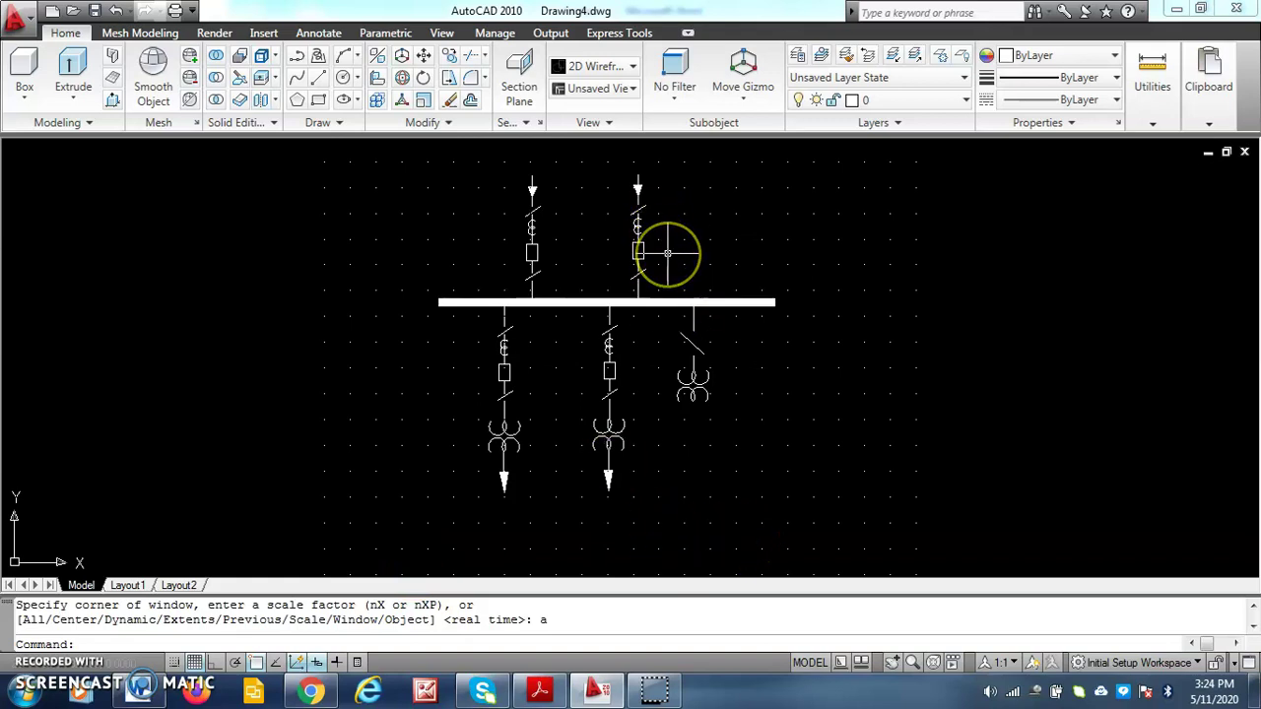
{"action": "left_click", "coordinate": [318, 36]}
{"action": "left_click", "coordinate": [59, 101]}
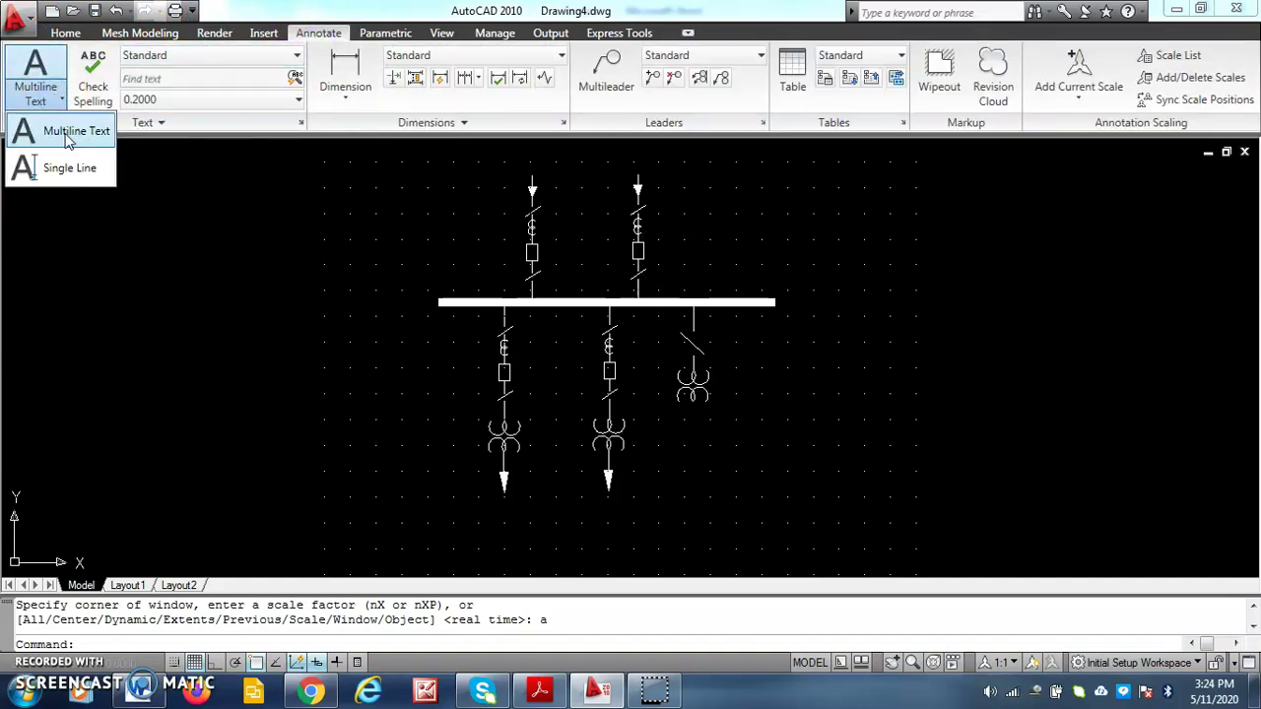
{"action": "left_click", "coordinate": [69, 138]}
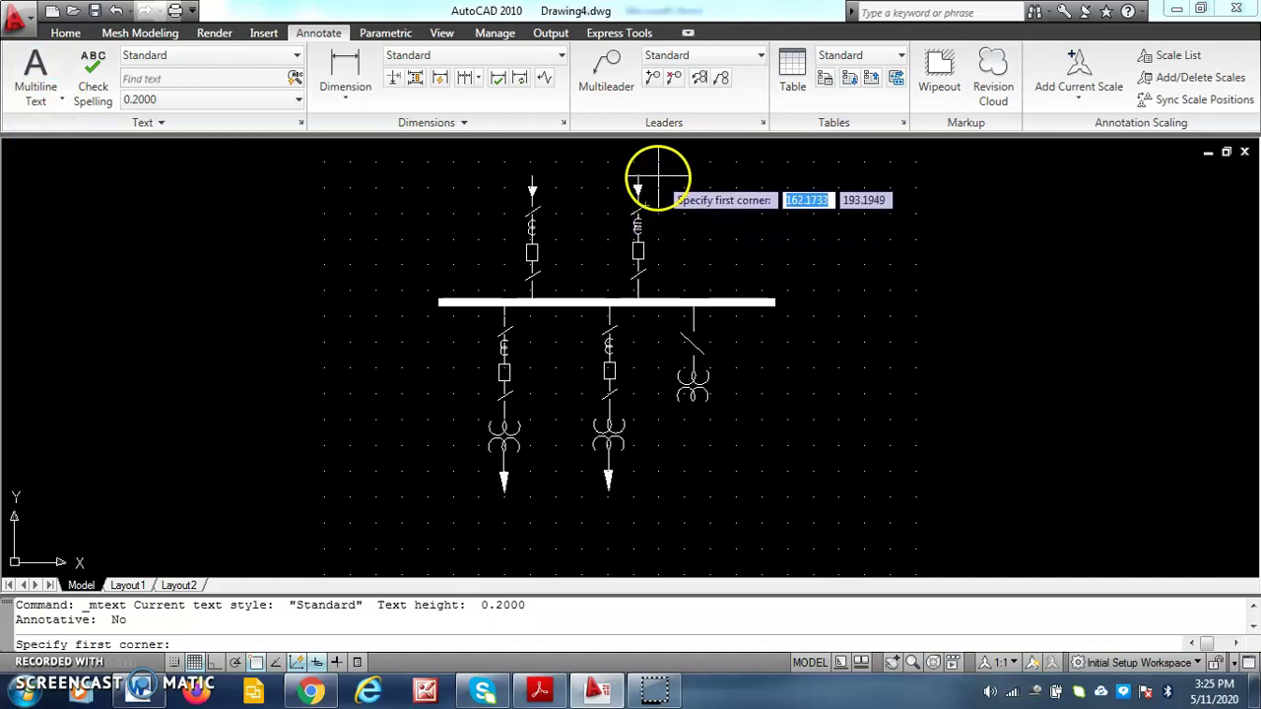
{"action": "left_click", "coordinate": [665, 179]}
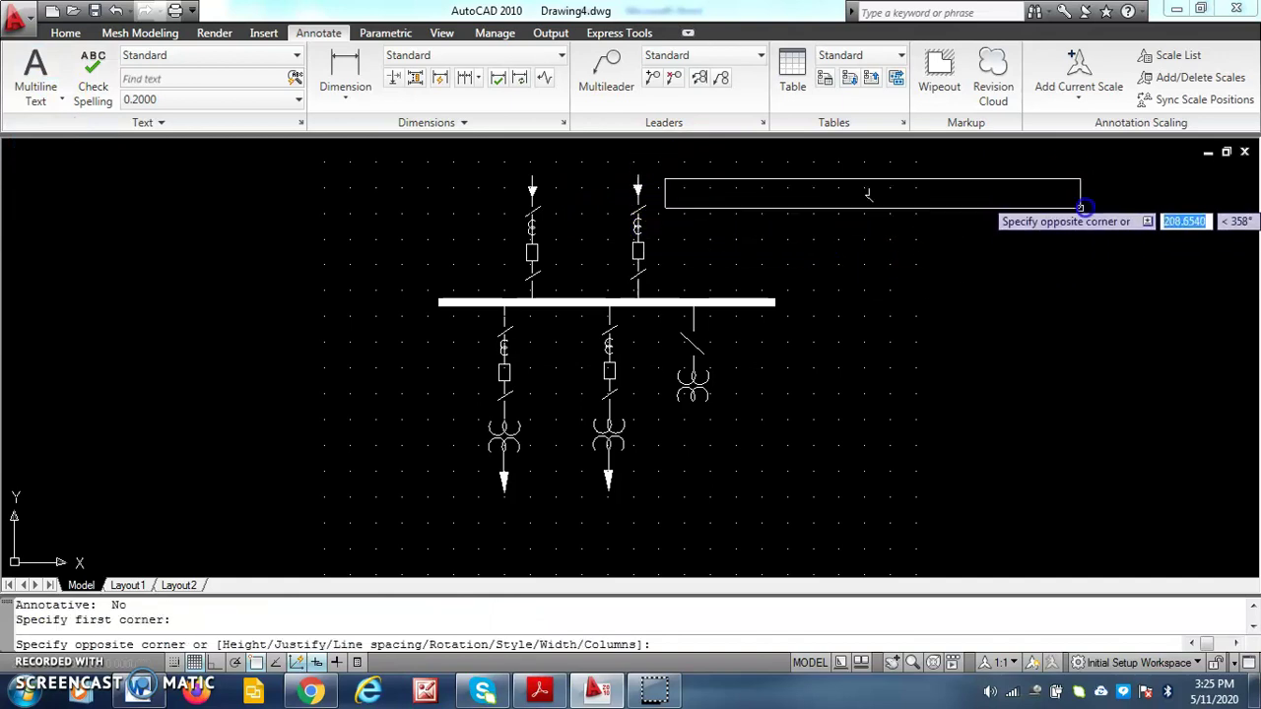
{"action": "left_click", "coordinate": [1074, 208]}
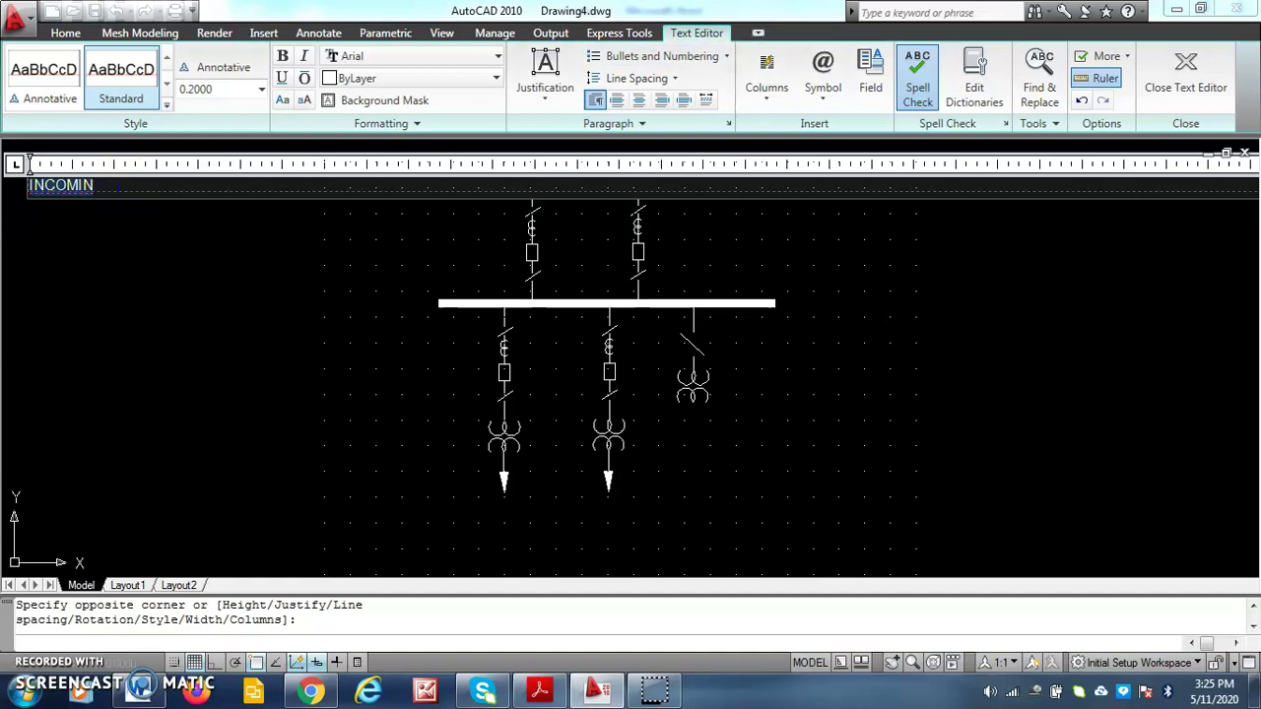
- Try to set the height of the INCOMIN text to 5
{"action": "left_click", "coordinate": [61, 184]}
{"action": "left_click", "coordinate": [262, 91]}
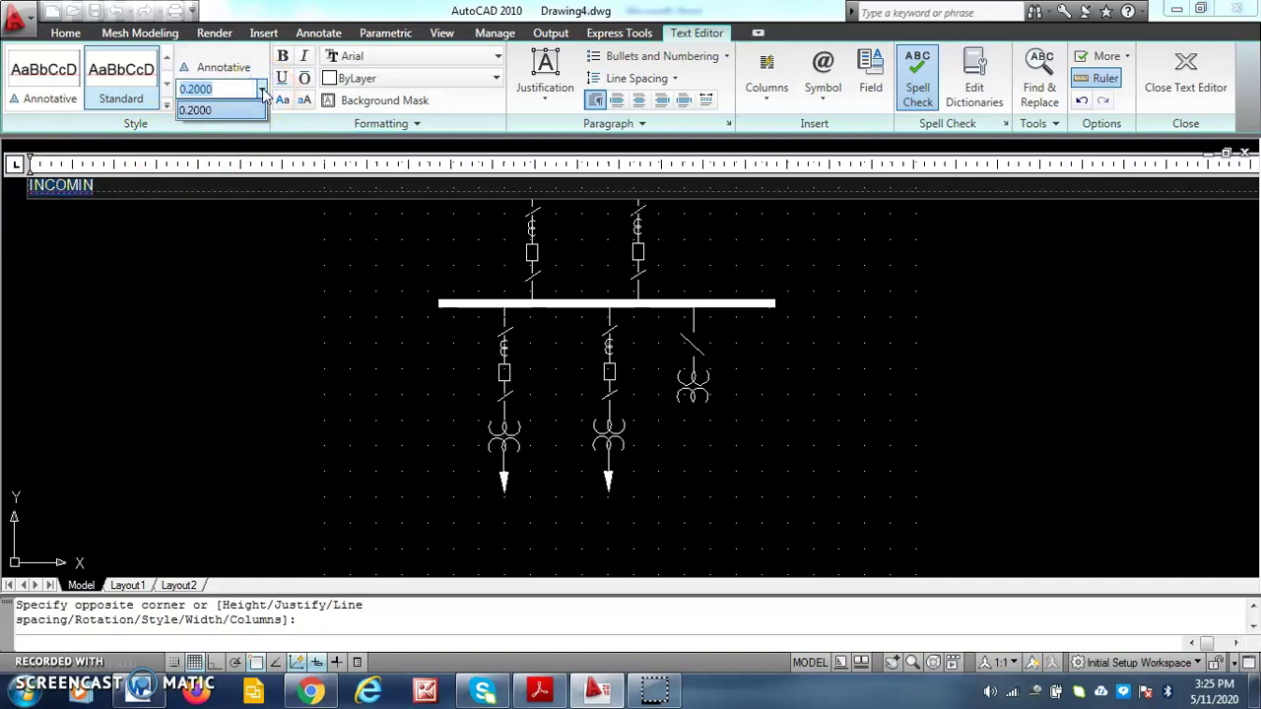
{"action": "type", "text": "5"}
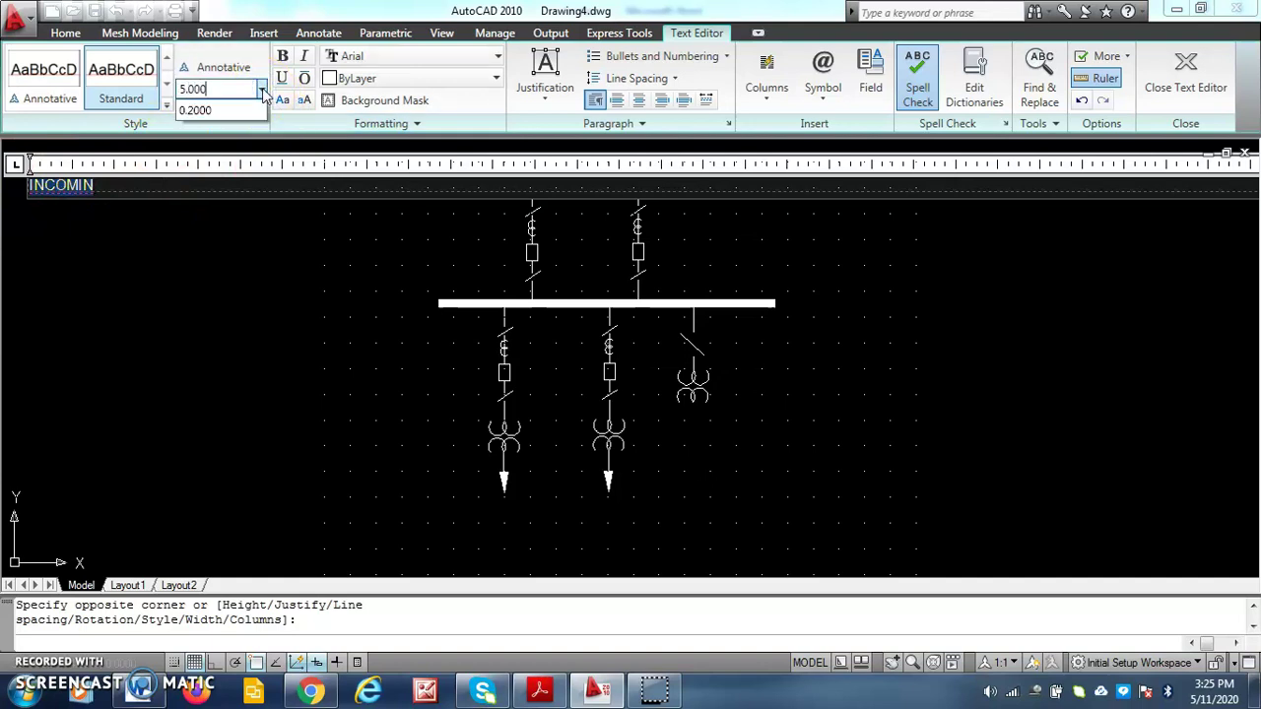
- Shorten the text to IN, set its height to 5.000 and finish the text object
{"action": "left_click", "coordinate": [106, 187]}
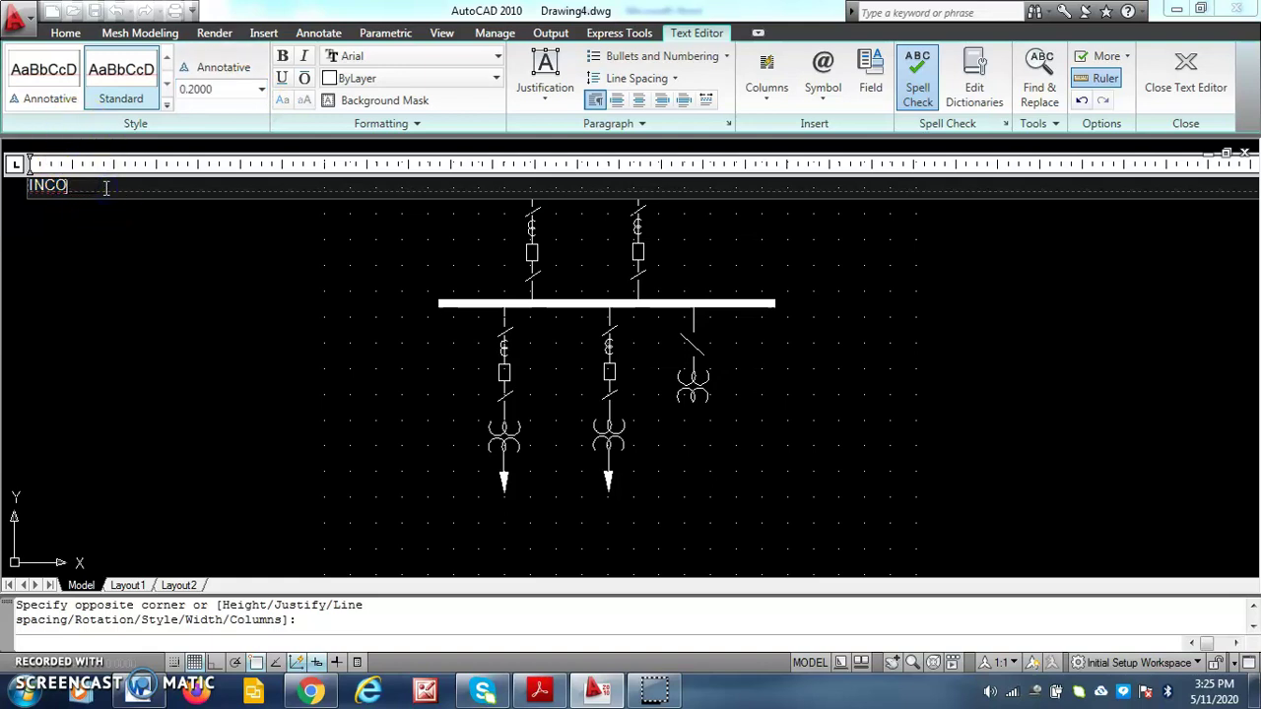
{"action": "key", "text": "BackSpace"}
{"action": "left_click", "coordinate": [66, 191]}
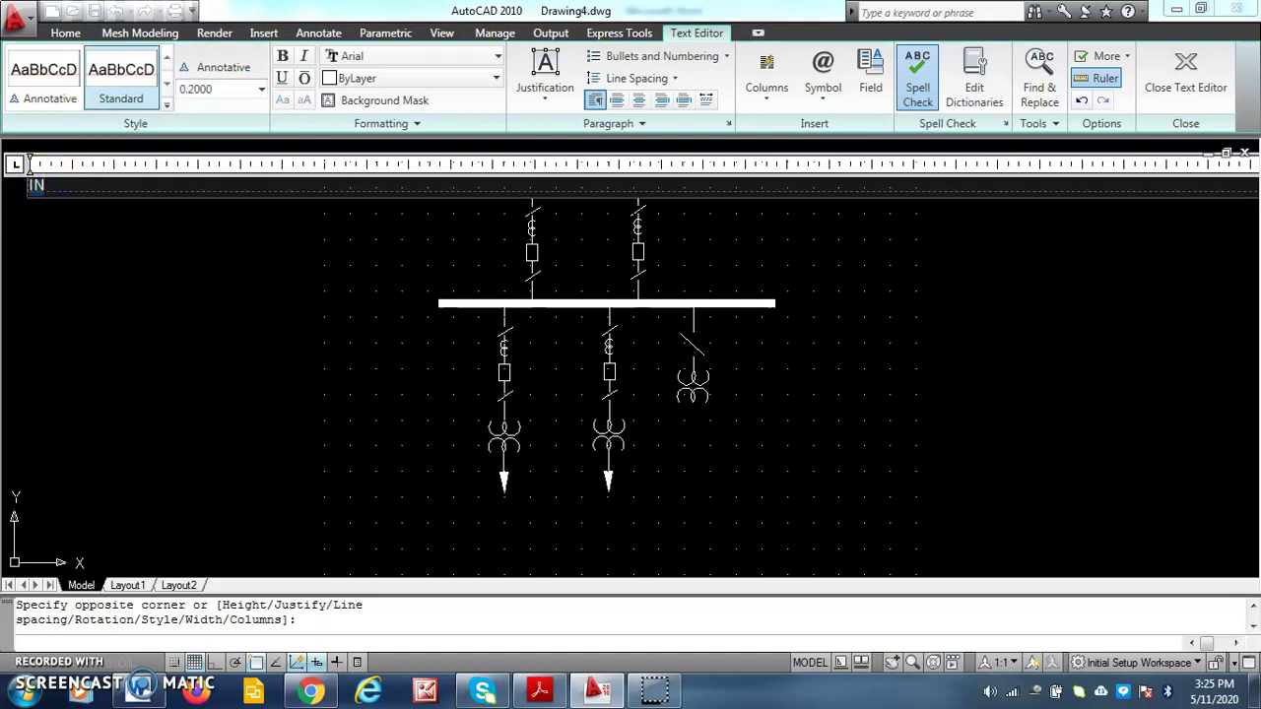
{"action": "left_click", "coordinate": [240, 91]}
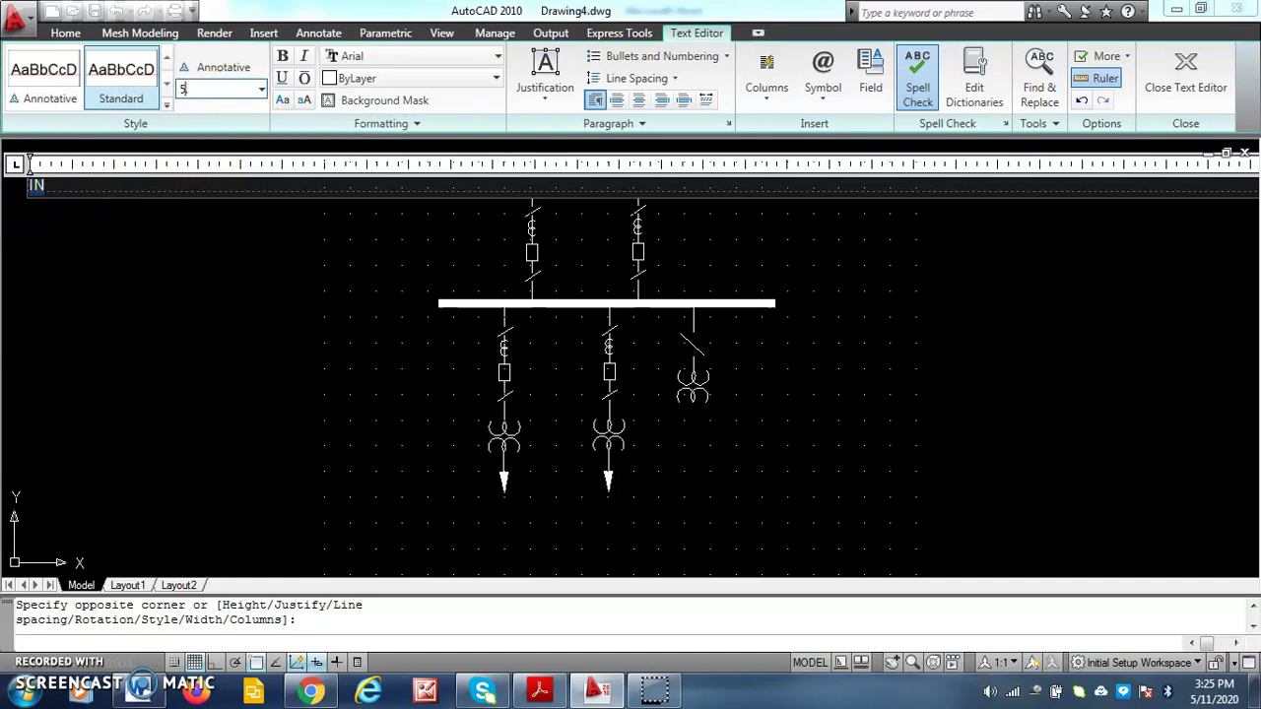
{"action": "type", "text": "5.000"}
{"action": "key", "text": "Return"}
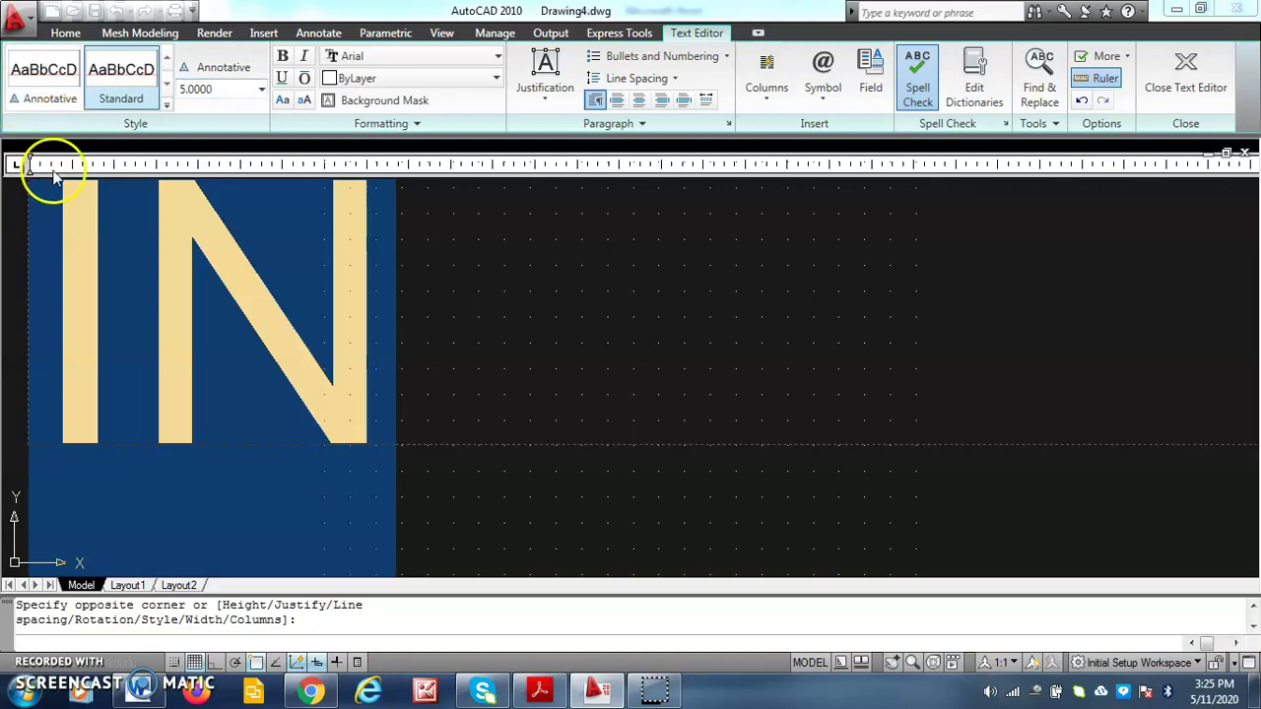
{"action": "left_click", "coordinate": [93, 152]}
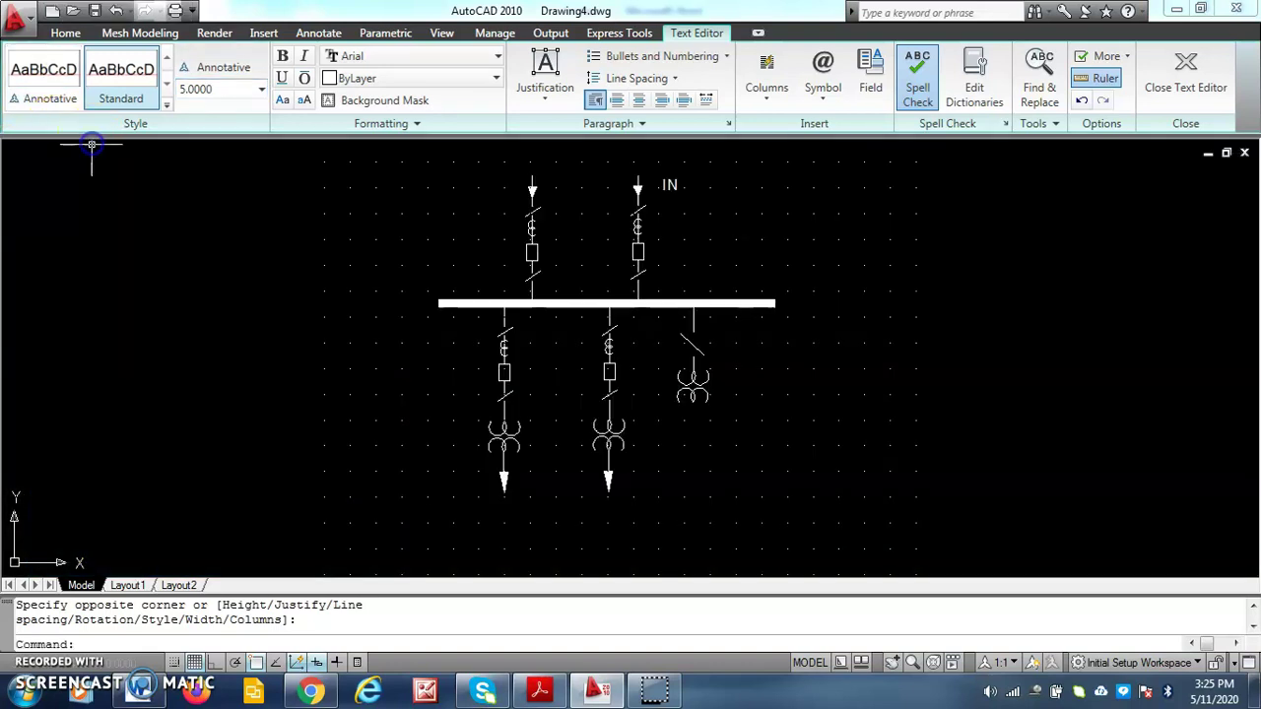
- Complete the IN label beside the second upper feeder to read INCOMING LINE- 11 kV
{"action": "double_click", "coordinate": [670, 186]}
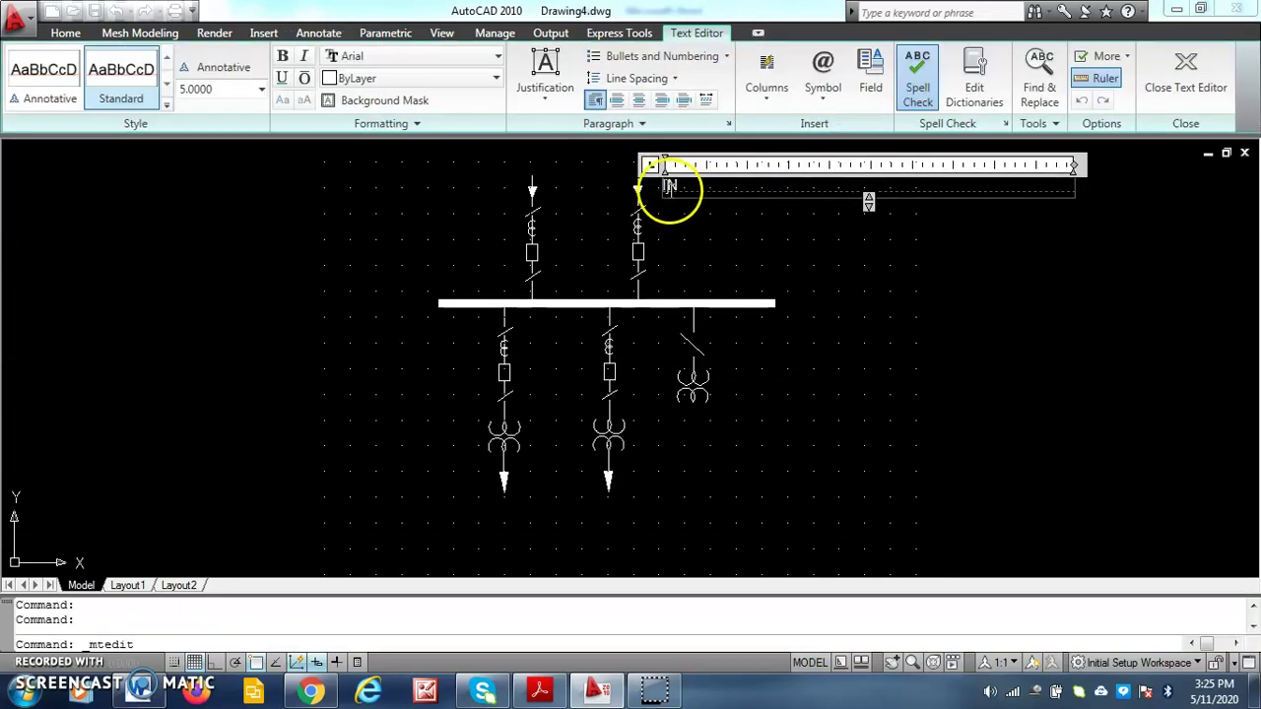
{"action": "type", "text": "COMING LINE - 1"}
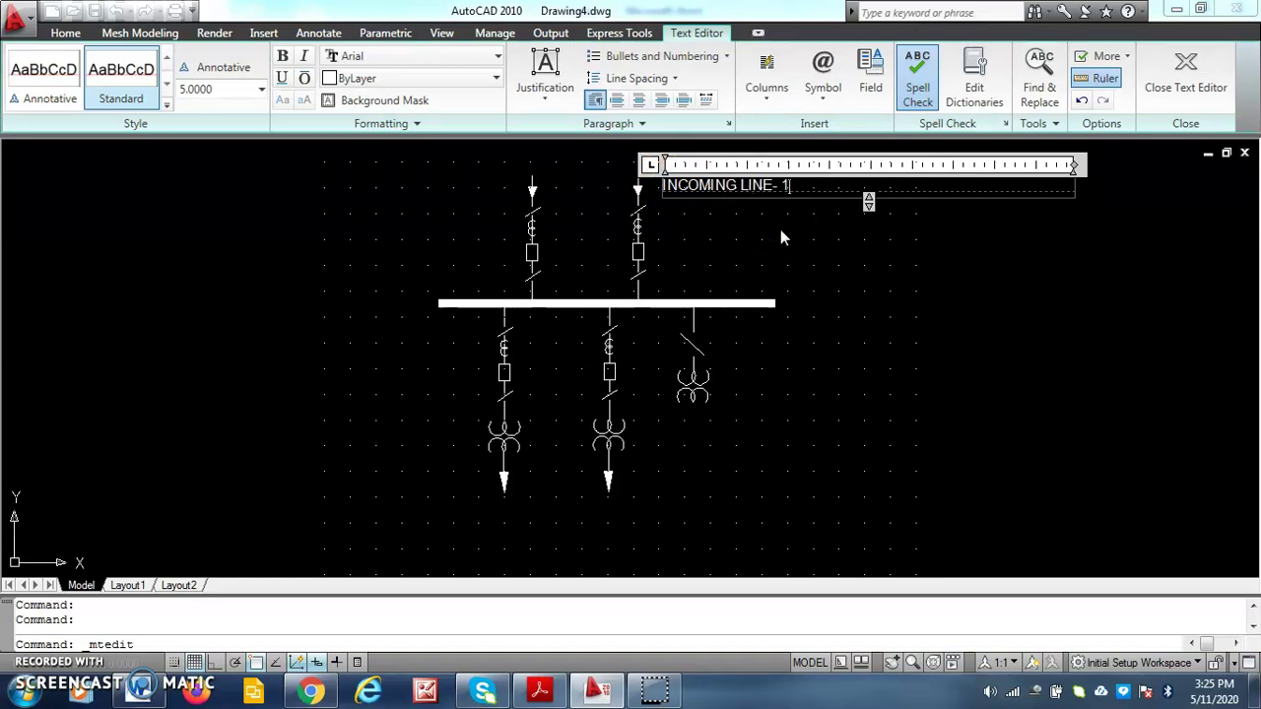
{"action": "type", "text": "1 kV"}
{"action": "left_click", "coordinate": [832, 356]}
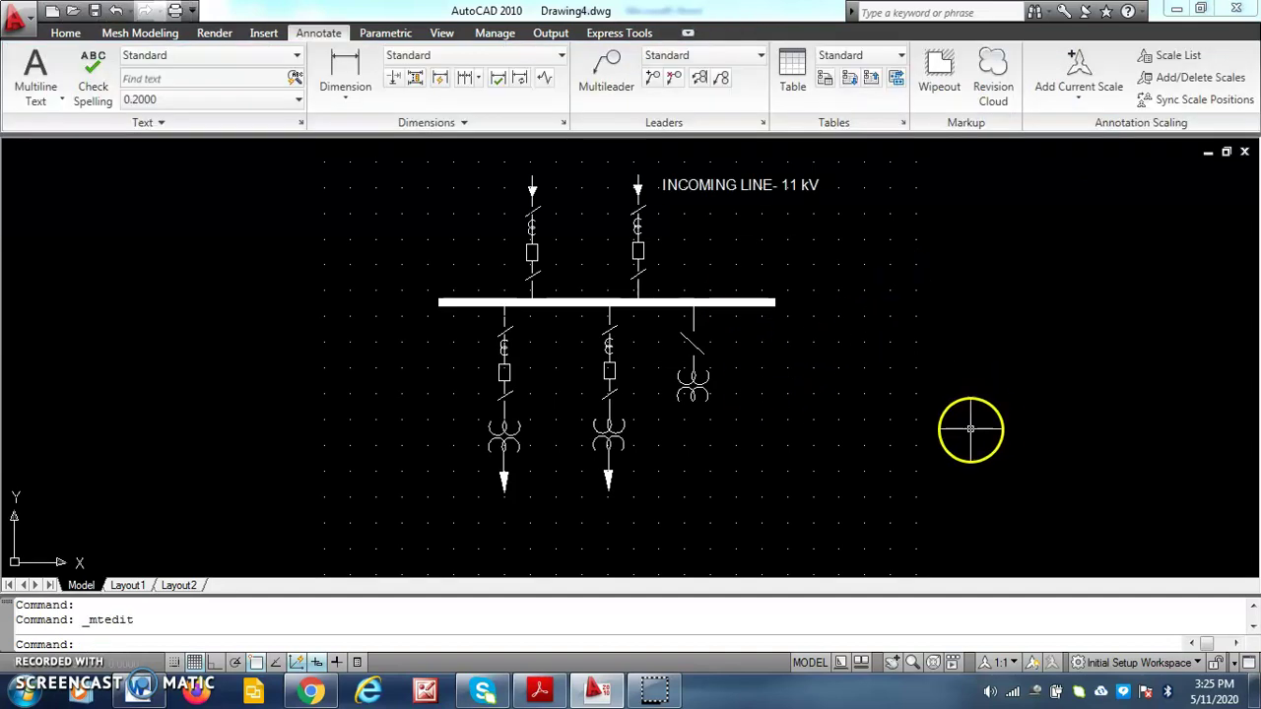